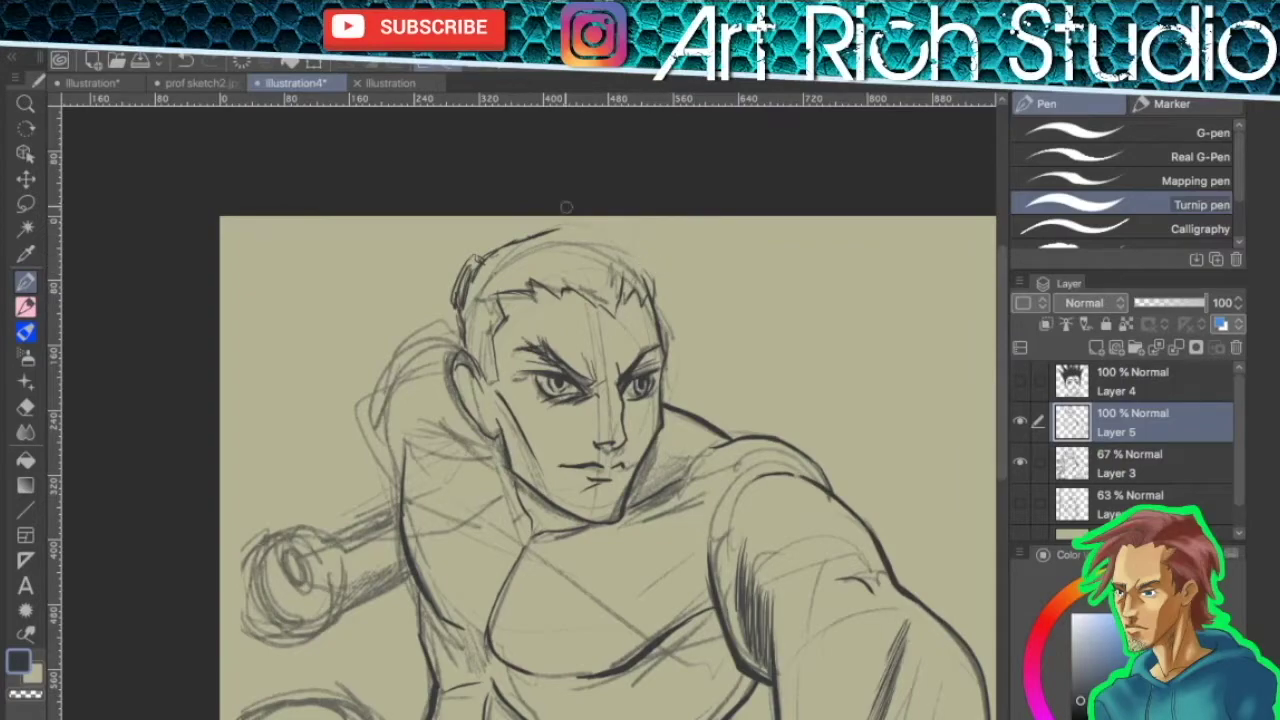
# - Ink the flowing ponytail trailing back from the hair tie with long tapering strands
pyautogui.moveTo(507, 252)
pyautogui.mouseDown()
pyautogui.moveTo(460, 292)
pyautogui.moveTo(438, 274)
pyautogui.moveTo(260, 237)
pyautogui.mouseUp()
pyautogui.moveTo(422, 290); pyautogui.dragTo(288, 221)
pyautogui.moveTo(442, 285); pyautogui.dragTo(266, 316)
pyautogui.moveTo(348, 314); pyautogui.dragTo(265, 317)
pyautogui.moveTo(410, 291); pyautogui.dragTo(230, 236)
pyautogui.moveTo(360, 275); pyautogui.dragTo(252, 218)
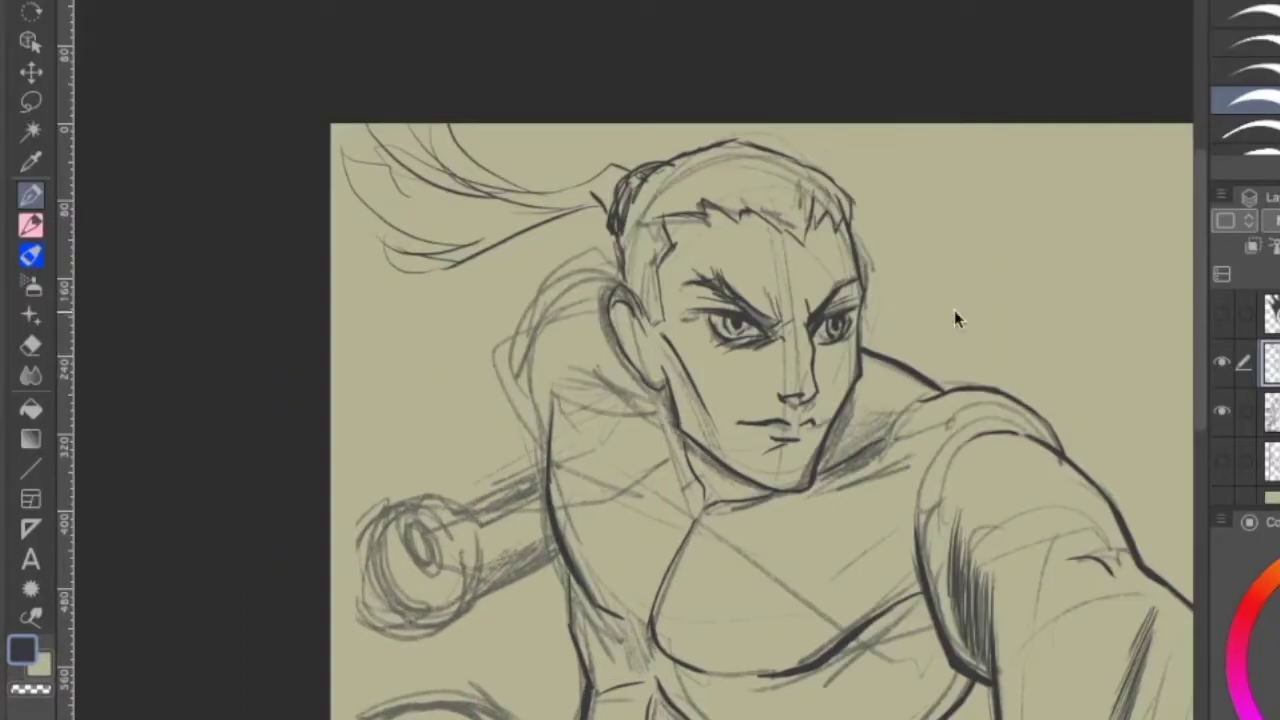
# - Ink the far shoulder and the outer contour of the upper arm behind the ear and neck
pyautogui.moveTo(617, 254)
pyautogui.mouseDown()
pyautogui.moveTo(522, 340)
pyautogui.moveTo(545, 412)
pyautogui.mouseUp()
pyautogui.moveTo(586, 352); pyautogui.dragTo(664, 412)
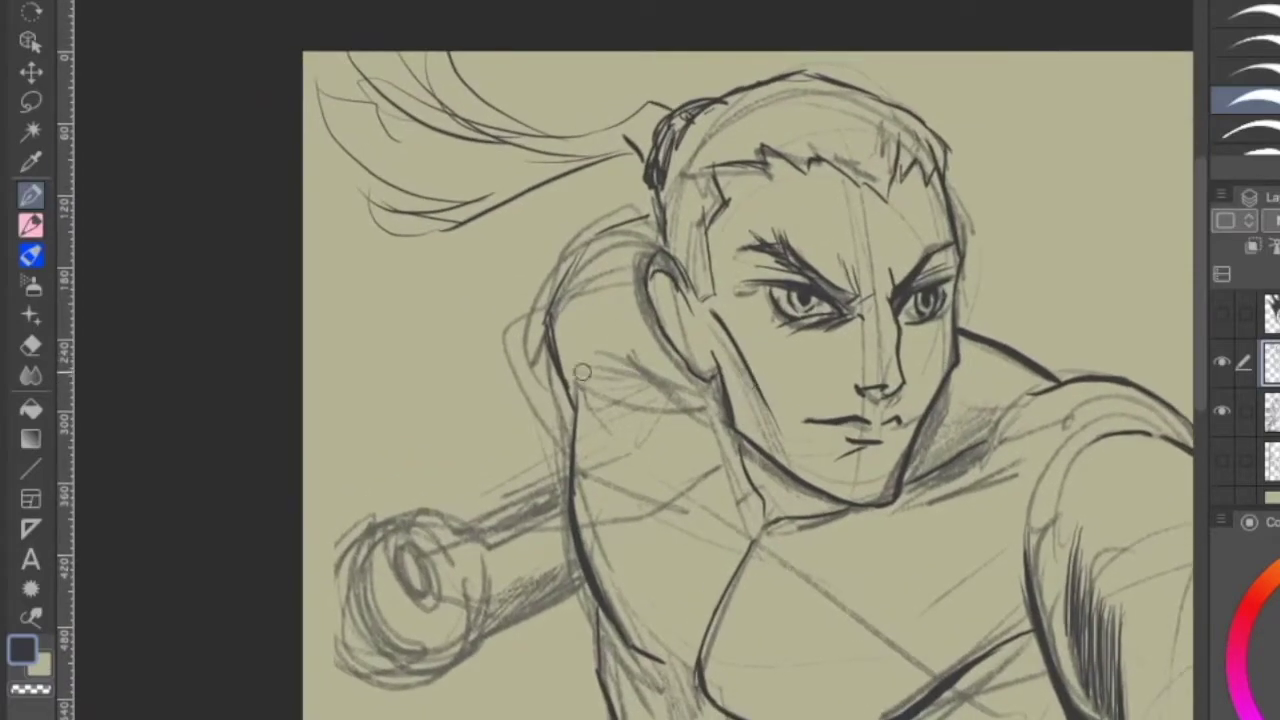
pyautogui.moveTo(682, 367)
pyautogui.mouseDown()
pyautogui.moveTo(647, 347)
pyautogui.moveTo(602, 364)
pyautogui.mouseUp()
pyautogui.moveTo(606, 367); pyautogui.dragTo(580, 534)
pyautogui.moveTo(576, 394)
pyautogui.mouseDown()
pyautogui.moveTo(589, 301)
pyautogui.moveTo(564, 263)
pyautogui.moveTo(640, 220)
pyautogui.mouseUp()
pyautogui.moveTo(634, 338); pyautogui.dragTo(586, 420)
pyautogui.moveTo(579, 434)
pyautogui.mouseDown()
pyautogui.moveTo(619, 253)
pyautogui.moveTo(664, 247)
pyautogui.mouseUp()
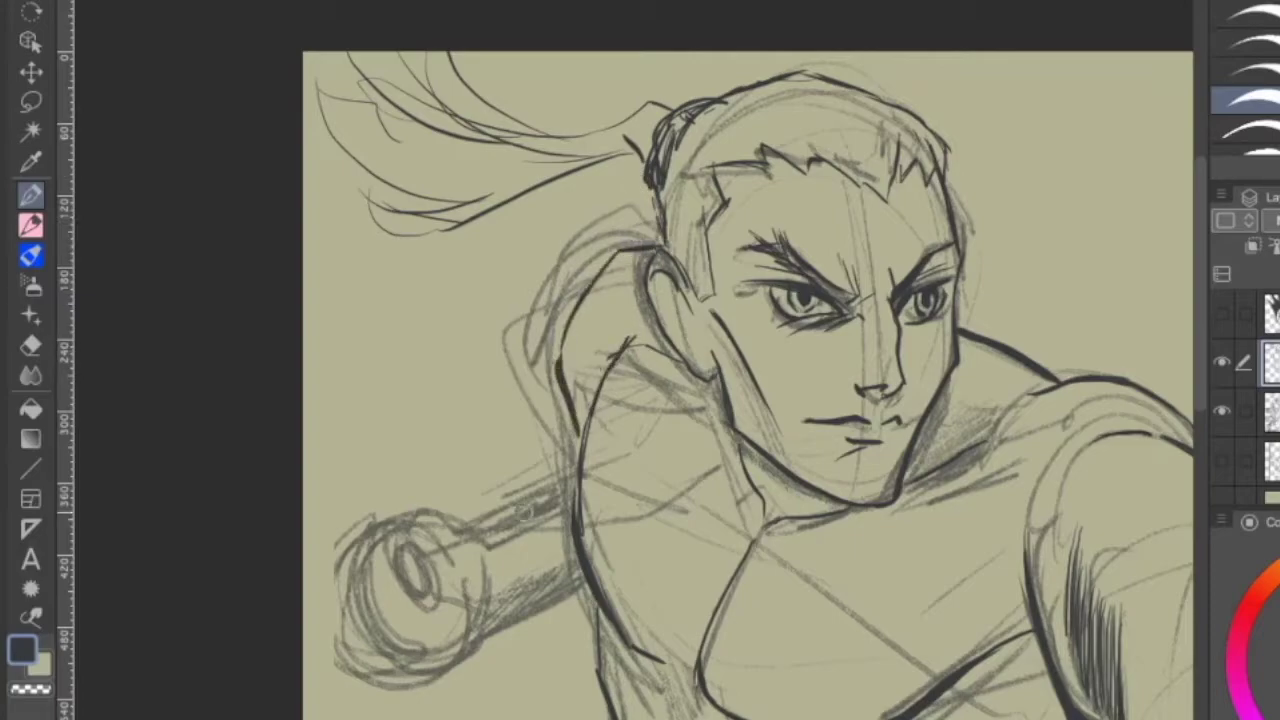
# - Ink the upper edge of the far forearm and the clenched fist with its thumb, fingers and knuckles
pyautogui.moveTo(565, 491)
pyautogui.mouseDown()
pyautogui.moveTo(420, 513)
pyautogui.moveTo(383, 546)
pyautogui.mouseUp()
pyautogui.moveTo(505, 539); pyautogui.dragTo(608, 467)
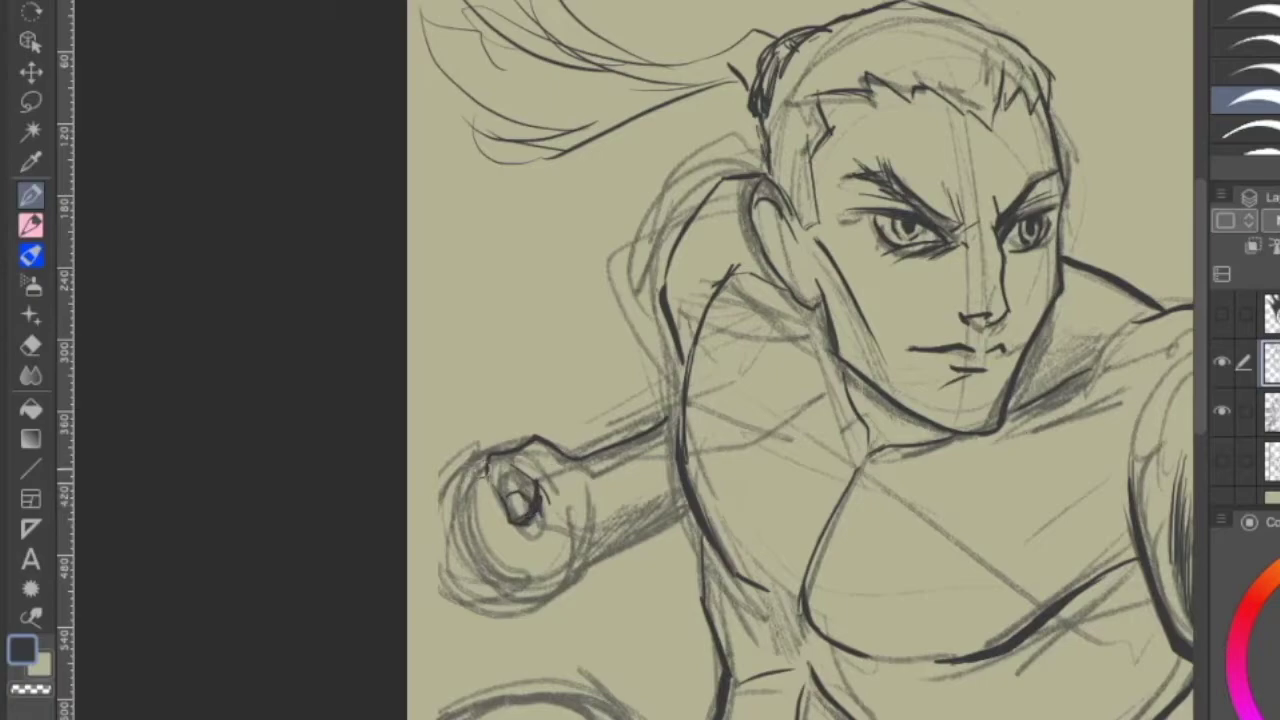
pyautogui.moveTo(486, 484)
pyautogui.mouseDown()
pyautogui.moveTo(446, 487)
pyautogui.moveTo(441, 556)
pyautogui.mouseUp()
pyautogui.moveTo(446, 534); pyautogui.dragTo(498, 540)
pyautogui.moveTo(450, 506); pyautogui.dragTo(494, 498)
pyautogui.moveTo(443, 566)
pyautogui.mouseDown()
pyautogui.moveTo(504, 578)
pyautogui.moveTo(540, 525)
pyautogui.moveTo(517, 570)
pyautogui.moveTo(451, 576)
pyautogui.moveTo(509, 606)
pyautogui.moveTo(545, 547)
pyautogui.mouseUp()
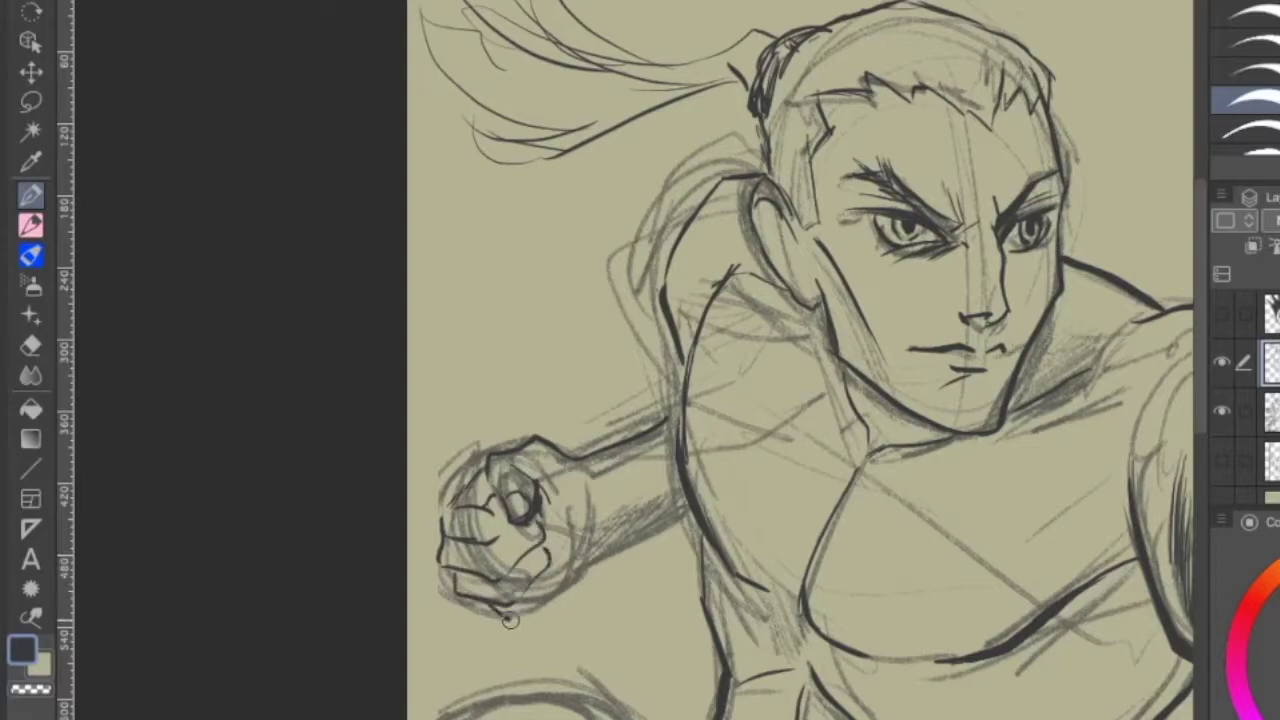
pyautogui.moveTo(486, 606); pyautogui.dragTo(566, 568)
# - Ink the far wrist, wristband and forearm underside, filling the forearm's lower edge with dark shadow
pyautogui.moveTo(590, 562); pyautogui.dragTo(601, 526)
pyautogui.moveTo(568, 458)
pyautogui.mouseDown()
pyautogui.moveTo(592, 545)
pyautogui.moveTo(688, 506)
pyautogui.mouseUp()
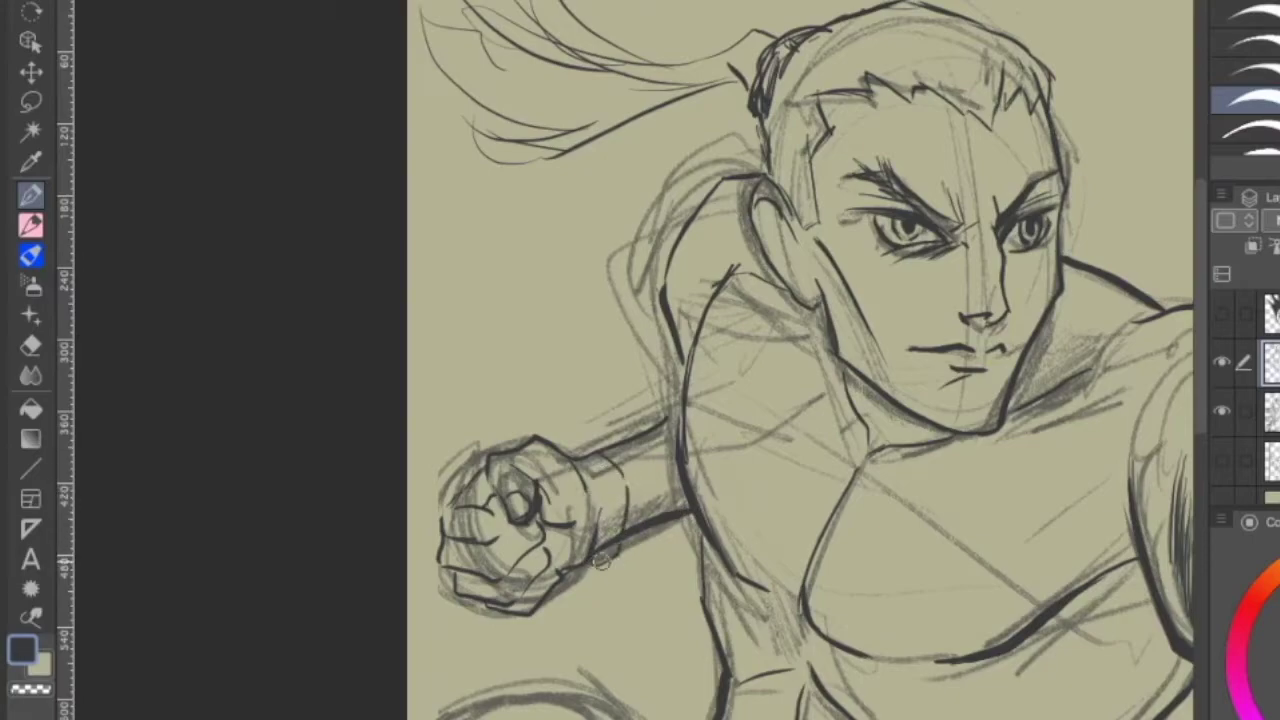
pyautogui.moveTo(571, 451); pyautogui.dragTo(612, 462)
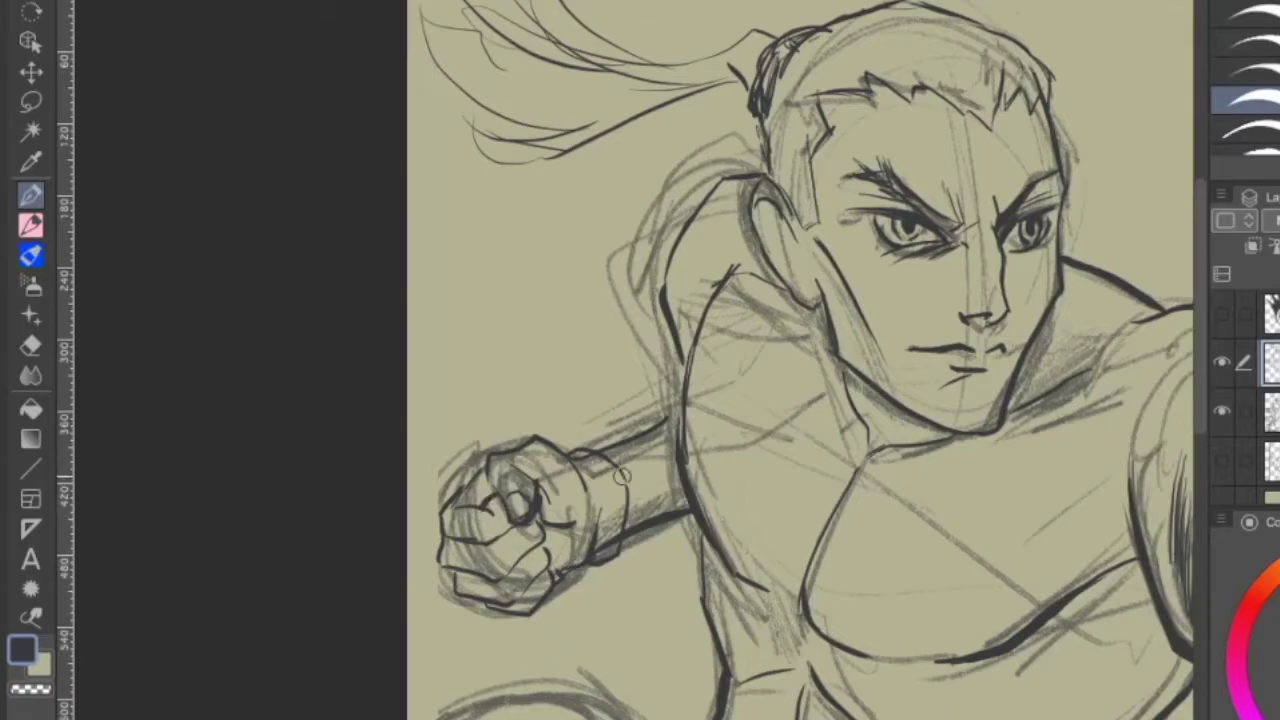
pyautogui.moveTo(630, 508)
pyautogui.mouseDown()
pyautogui.moveTo(683, 502)
pyautogui.moveTo(631, 525)
pyautogui.moveTo(690, 506)
pyautogui.moveTo(601, 549)
pyautogui.mouseUp()
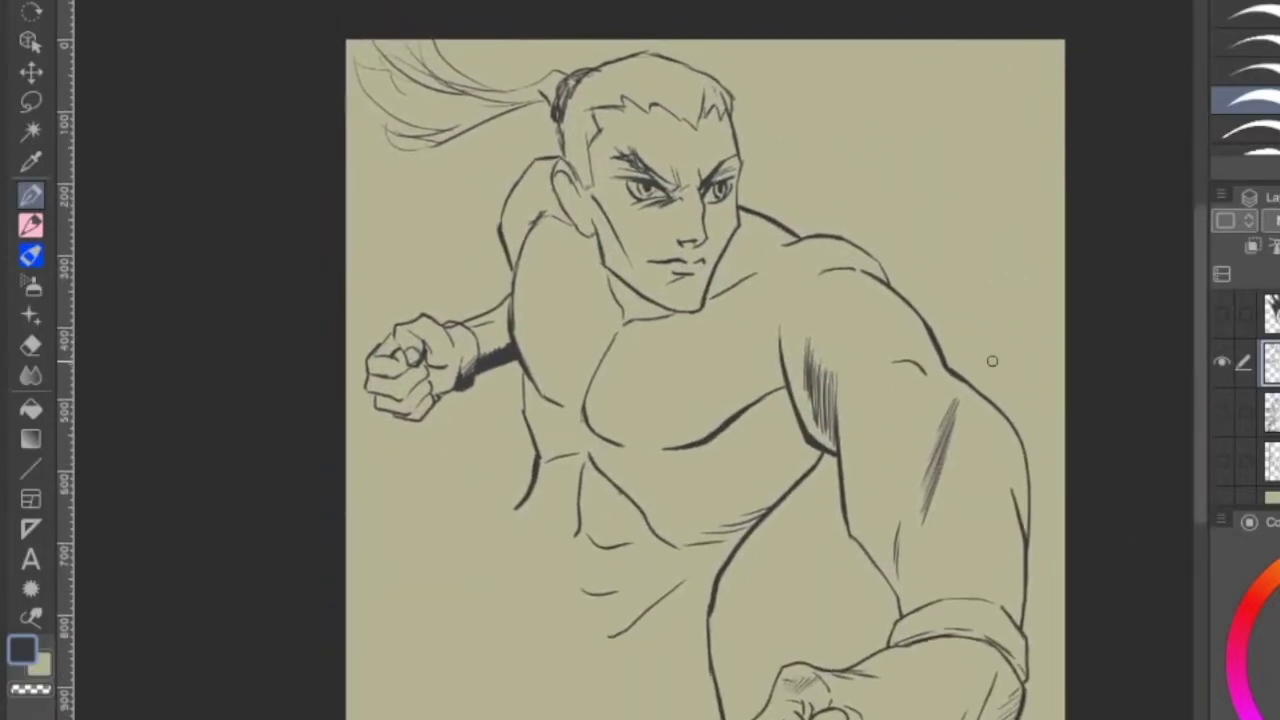
pyautogui.click(1218, 420)
pyautogui.click(1220, 422)
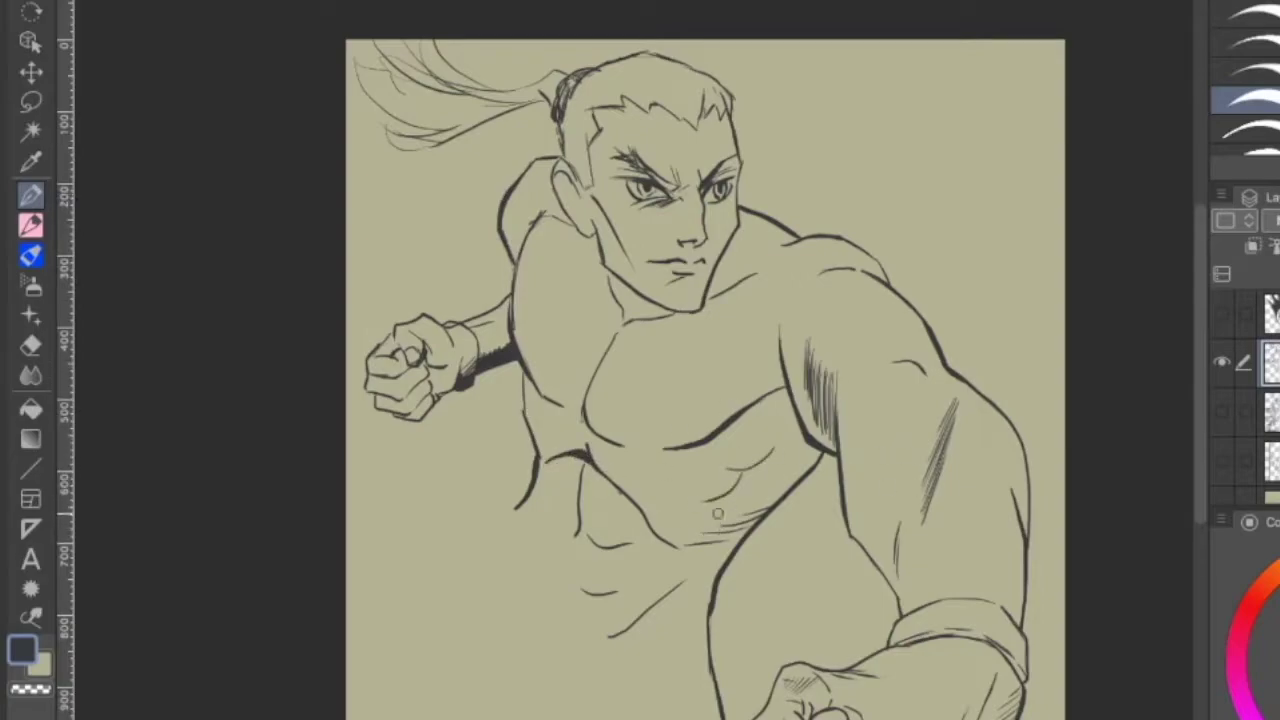
pyautogui.moveTo(345, 448); pyautogui.dragTo(537, 540)
pyautogui.click(1222, 412)
pyautogui.click(1228, 412)
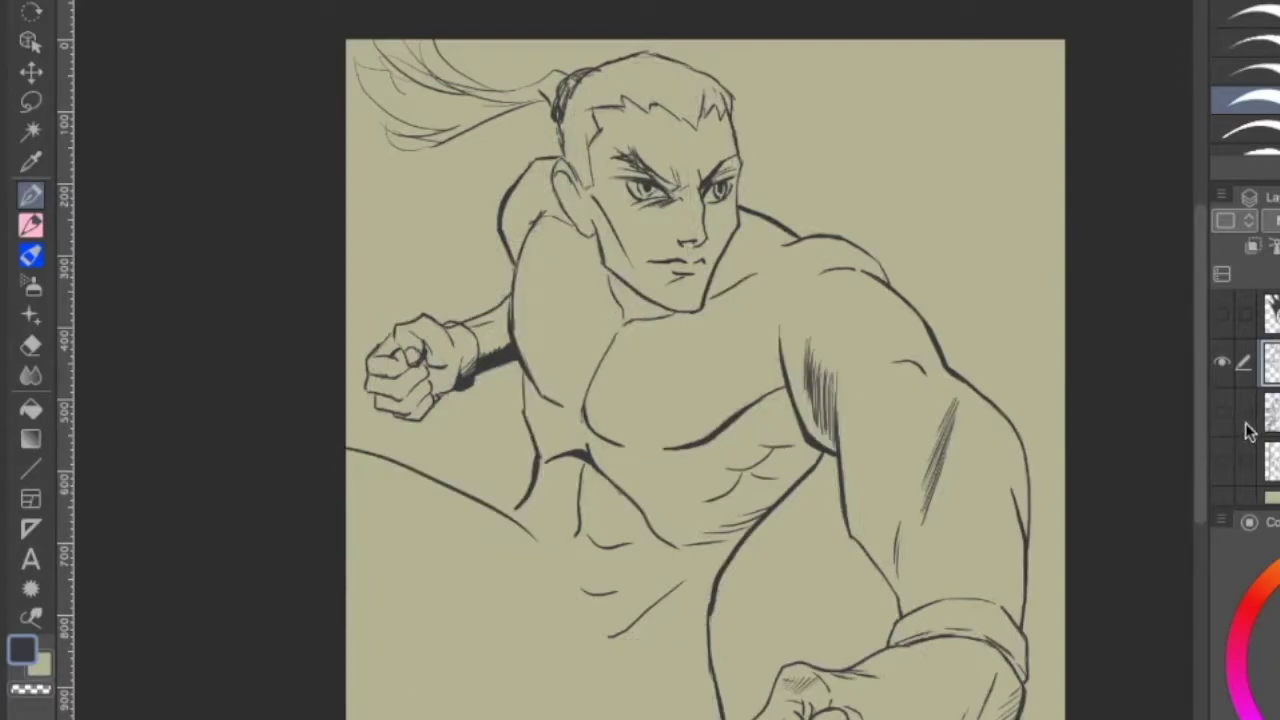
pyautogui.click(1222, 411)
pyautogui.hotkey('ctrl', 'z')
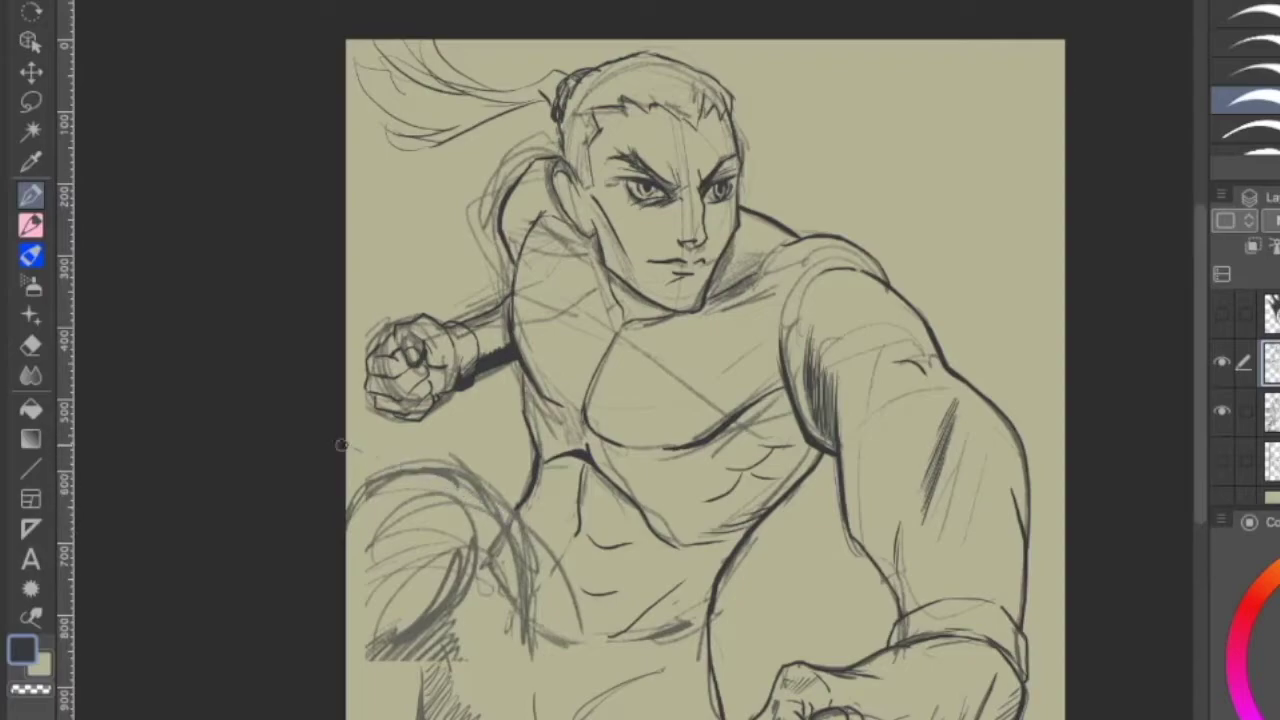
# - Ink the raised knee, thigh and lower leg over the sketch, adding crease lines behind the knee and a groin fold
pyautogui.moveTo(350, 495)
pyautogui.mouseDown()
pyautogui.moveTo(437, 474)
pyautogui.moveTo(520, 496)
pyautogui.moveTo(490, 496)
pyautogui.moveTo(550, 578)
pyautogui.mouseUp()
pyautogui.moveTo(478, 530); pyautogui.dragTo(436, 603)
pyautogui.moveTo(665, 604); pyautogui.dragTo(724, 535)
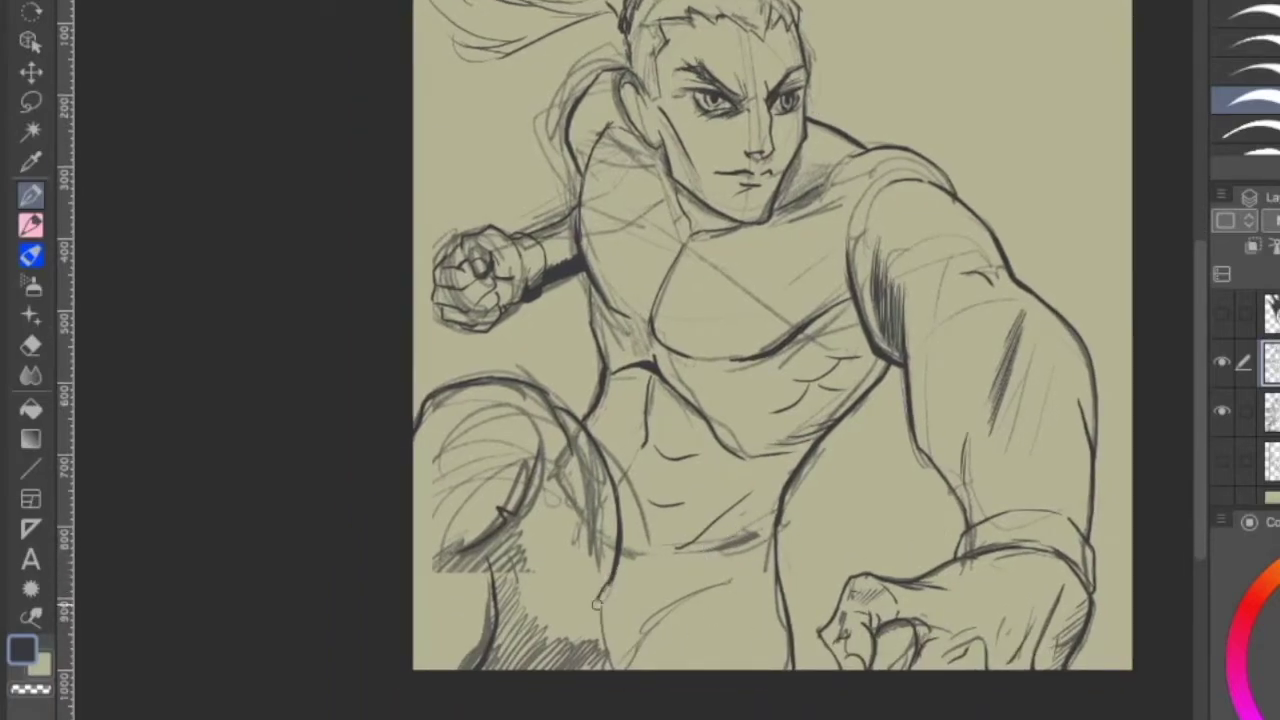
pyautogui.hotkey('ctrl', 'z')
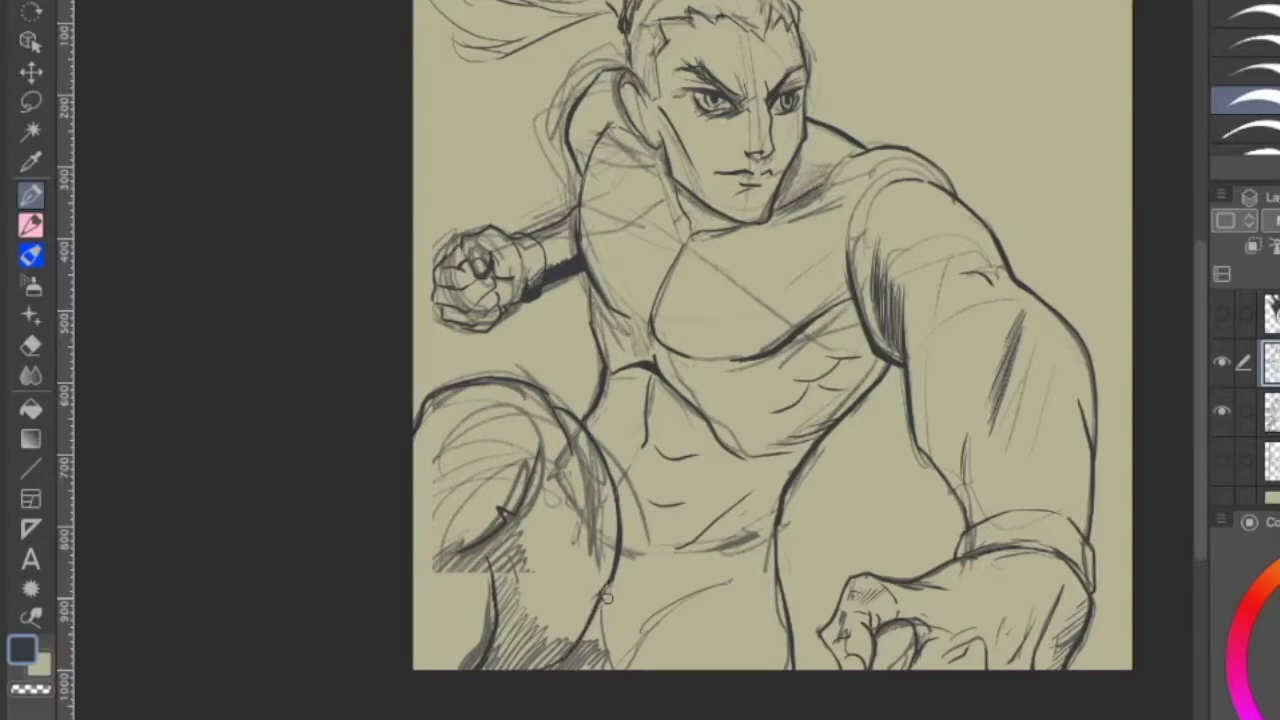
pyautogui.moveTo(571, 592); pyautogui.dragTo(610, 585)
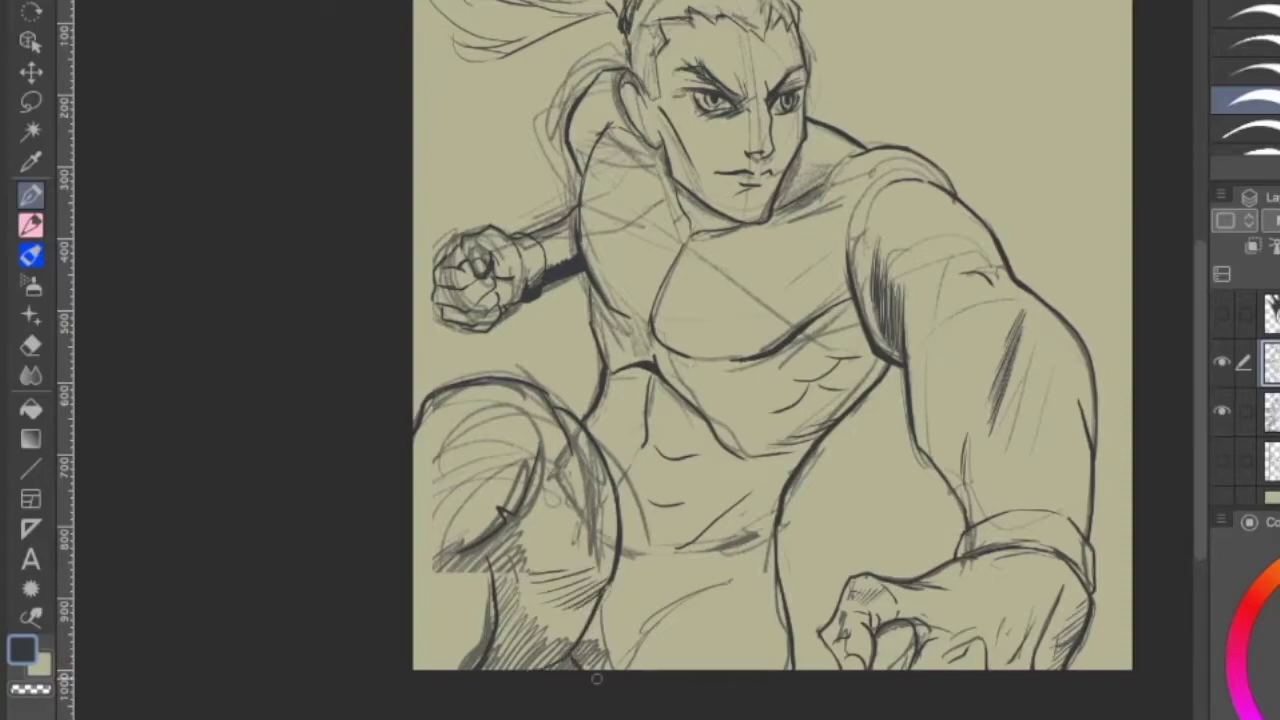
pyautogui.moveTo(712, 601); pyautogui.dragTo(628, 670)
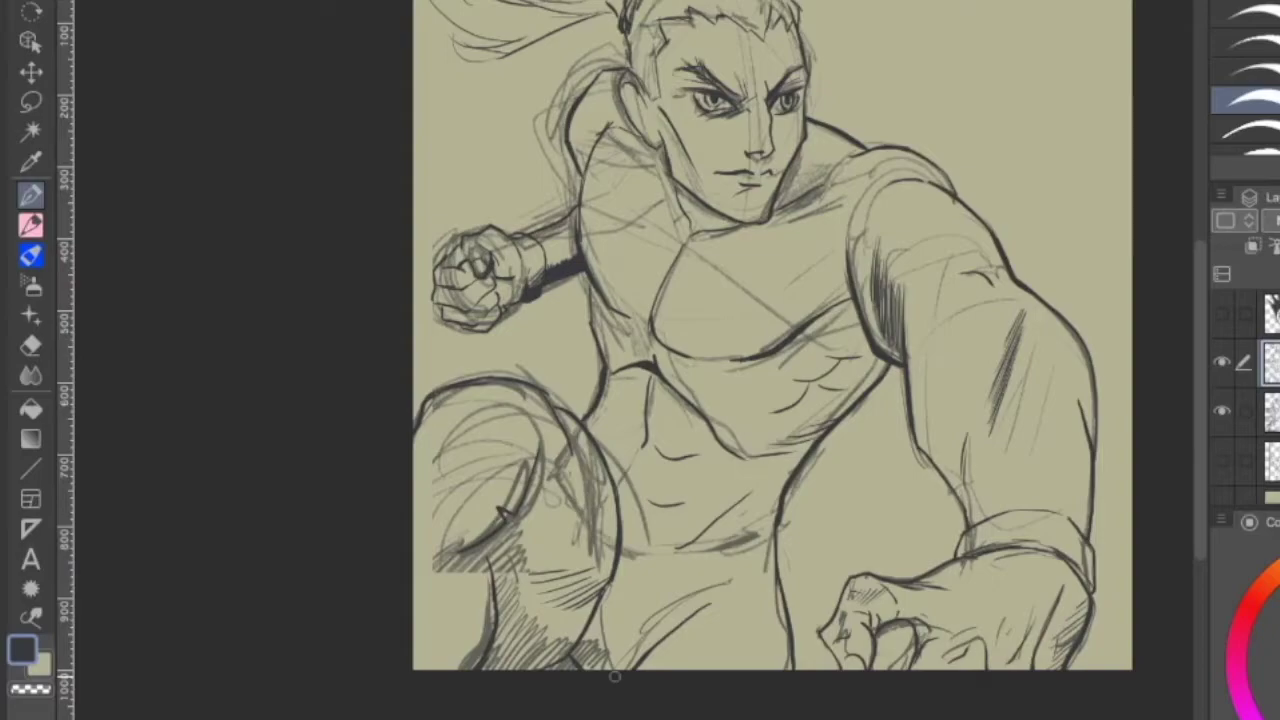
# - Hide the sketch layer and hatch the shadow on the inner thigh beside the raised leg
pyautogui.click(1222, 410)
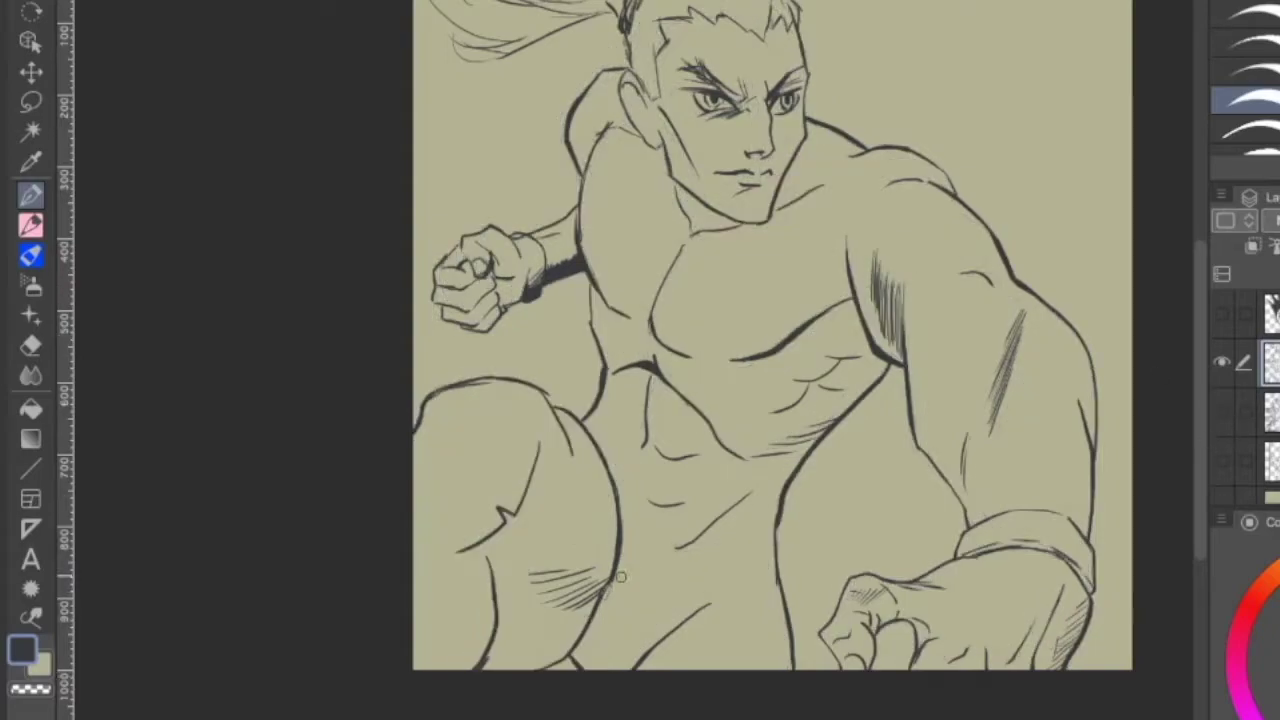
pyautogui.moveTo(590, 613)
pyautogui.mouseDown()
pyautogui.moveTo(576, 647)
pyautogui.moveTo(681, 563)
pyautogui.moveTo(601, 644)
pyautogui.moveTo(631, 670)
pyautogui.mouseUp()
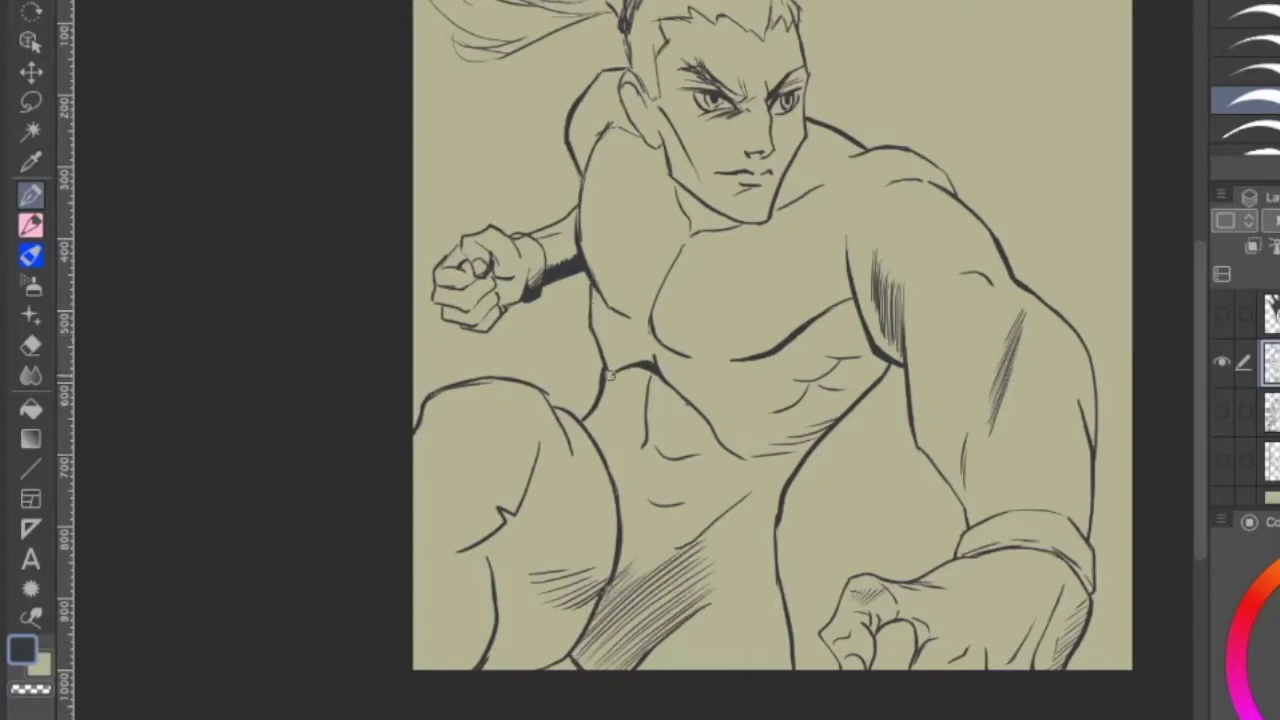
pyautogui.moveTo(610, 375); pyautogui.dragTo(678, 588)
# - Strengthen the jaw and chin line, and ink the inner folds and lobe of the ear
pyautogui.scroll(5, 808, 436)
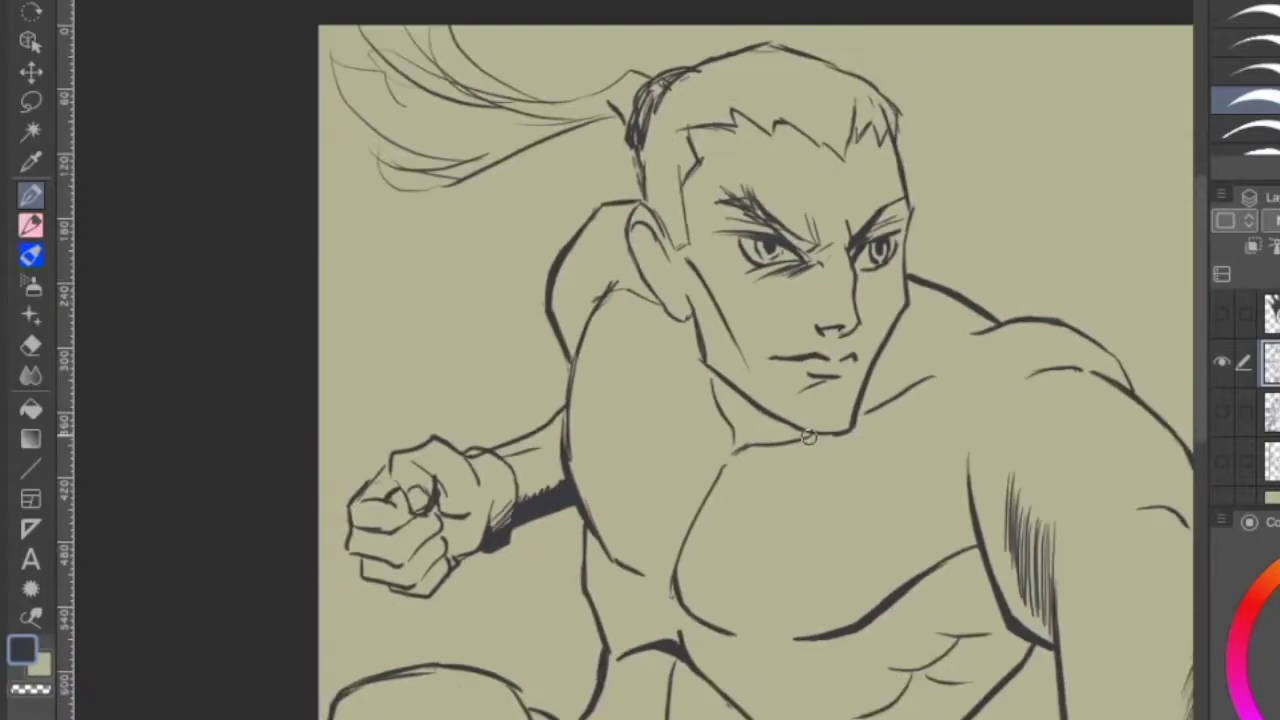
pyautogui.moveTo(776, 416); pyautogui.dragTo(874, 420)
pyautogui.moveTo(843, 348); pyautogui.dragTo(872, 338)
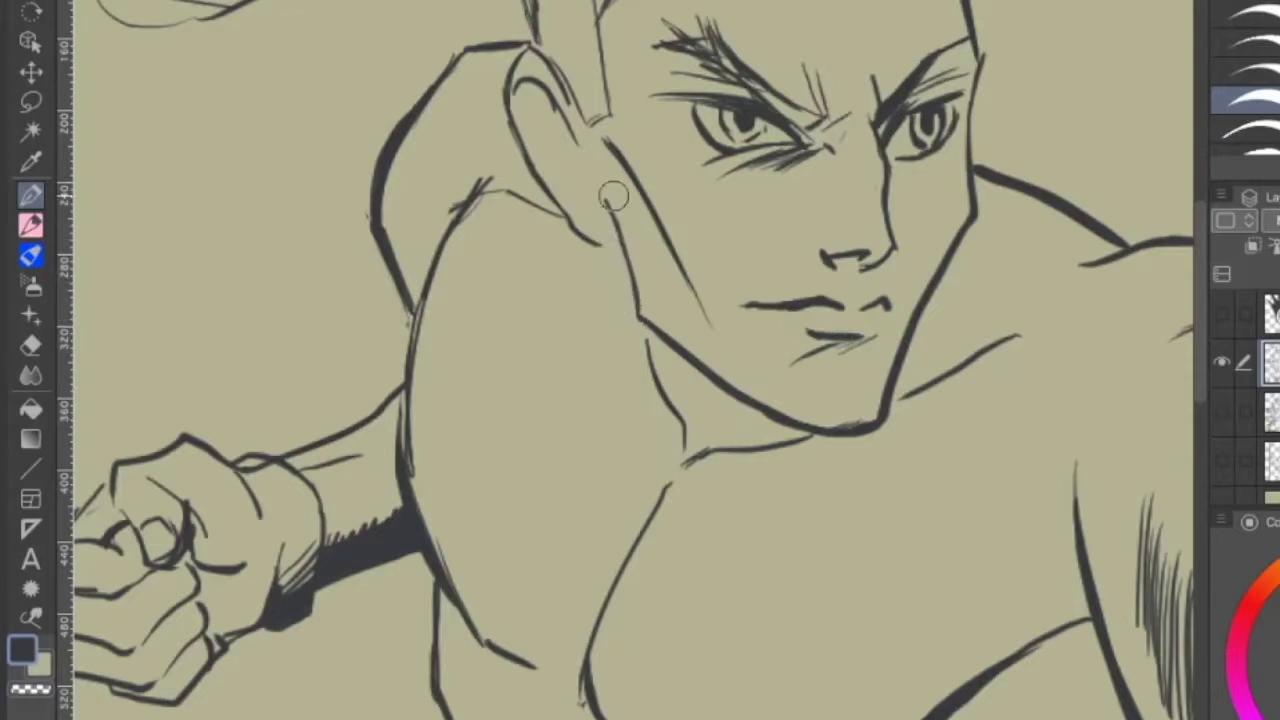
pyautogui.moveTo(545, 106); pyautogui.dragTo(532, 121)
pyautogui.moveTo(573, 148); pyautogui.dragTo(598, 186)
pyautogui.moveTo(567, 204); pyautogui.dragTo(603, 214)
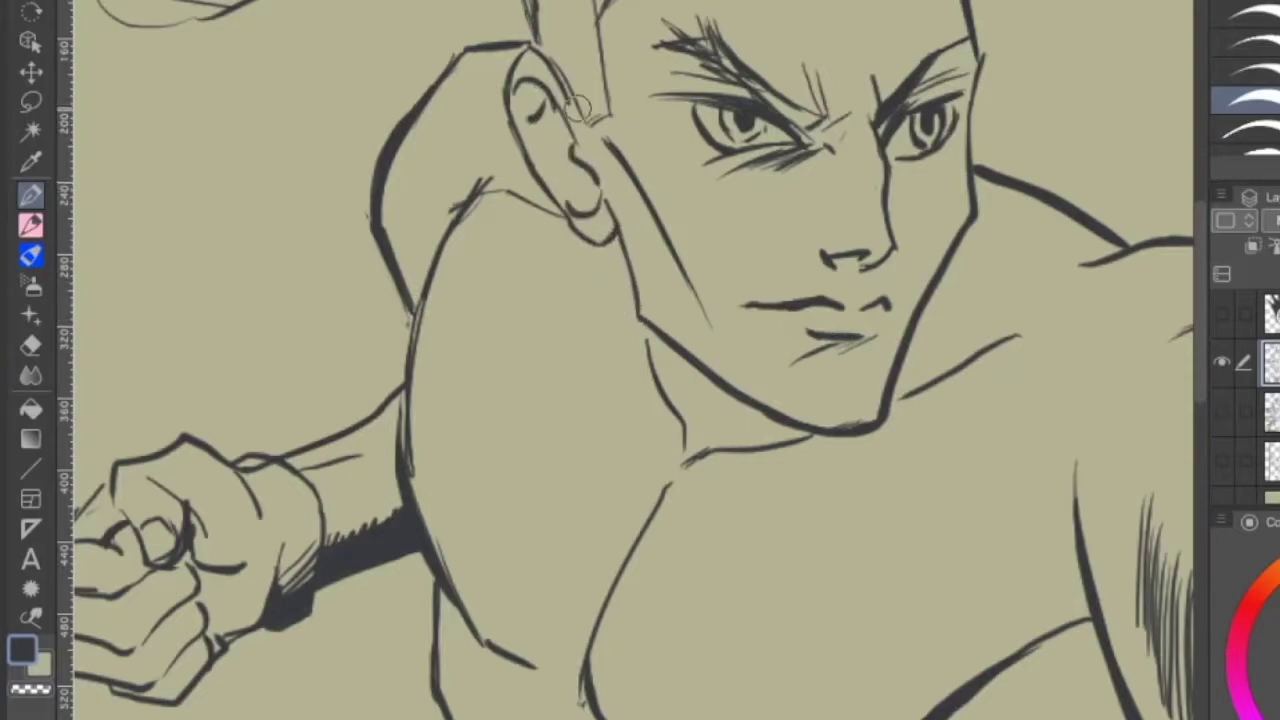
# - Thicken the far upper arm's contour and hatch a small shadow where it meets the shoulder
pyautogui.moveTo(411, 455); pyautogui.dragTo(433, 550)
pyautogui.moveTo(430, 256); pyautogui.dragTo(412, 474)
pyautogui.moveTo(396, 419); pyautogui.dragTo(402, 516)
pyautogui.moveTo(416, 291); pyautogui.dragTo(417, 312)
pyautogui.moveTo(402, 234)
pyautogui.mouseDown()
pyautogui.moveTo(424, 288)
pyautogui.moveTo(436, 264)
pyautogui.mouseUp()
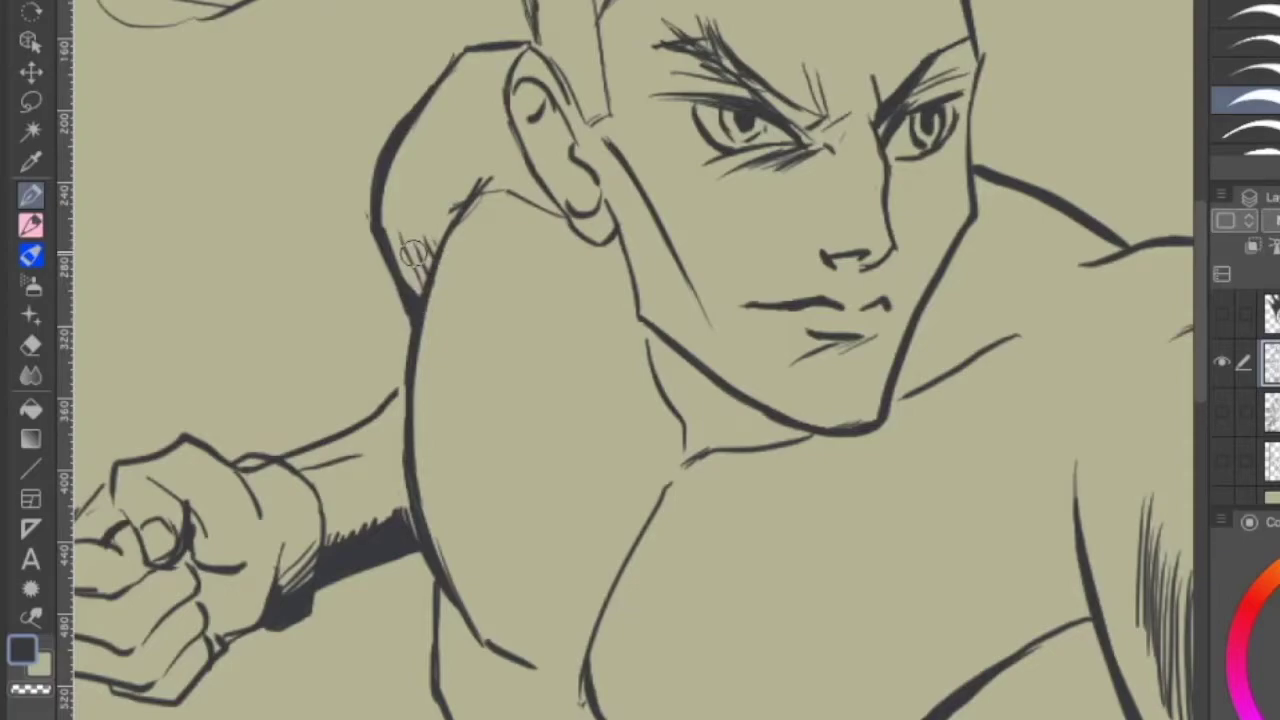
pyautogui.moveTo(404, 260); pyautogui.dragTo(421, 290)
# - Thicken the back-of-hand contour, hatch the wristband and close the finger outline of the far fist
pyautogui.moveTo(276, 531); pyautogui.dragTo(608, 460)
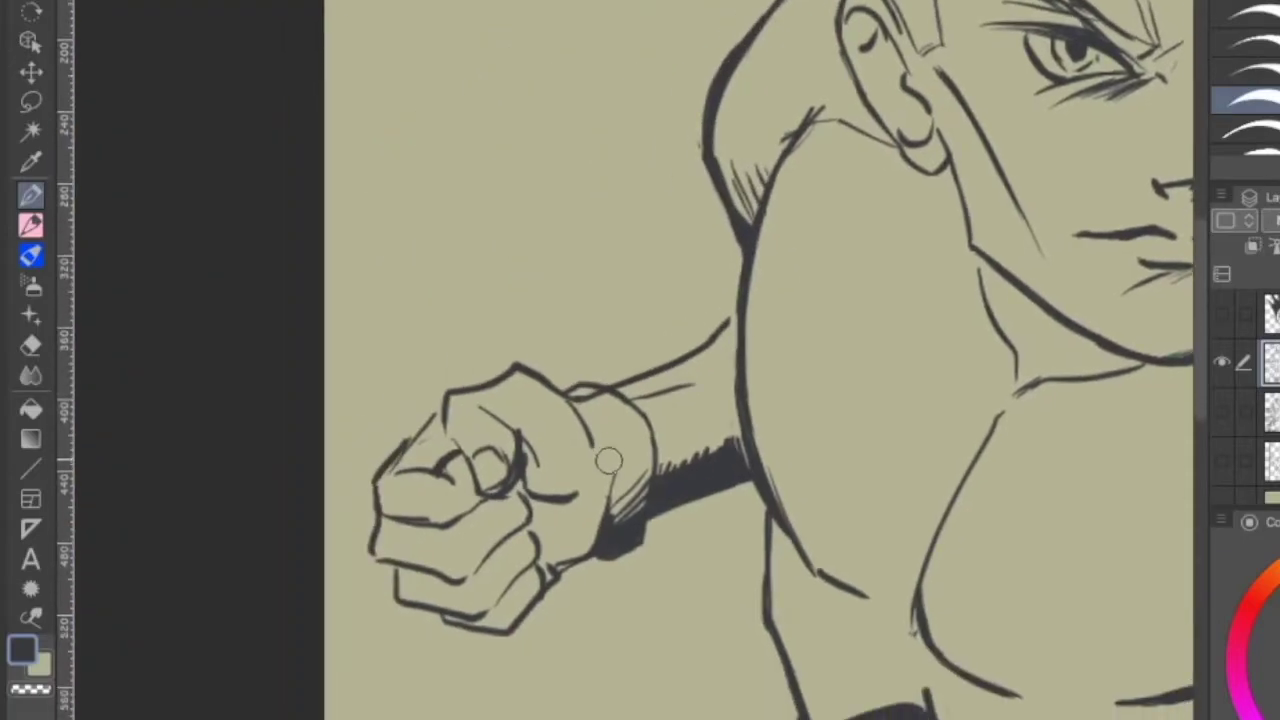
pyautogui.moveTo(581, 408)
pyautogui.mouseDown()
pyautogui.moveTo(614, 470)
pyautogui.moveTo(607, 510)
pyautogui.mouseUp()
pyautogui.moveTo(596, 447); pyautogui.dragTo(612, 515)
pyautogui.moveTo(634, 442); pyautogui.dragTo(613, 477)
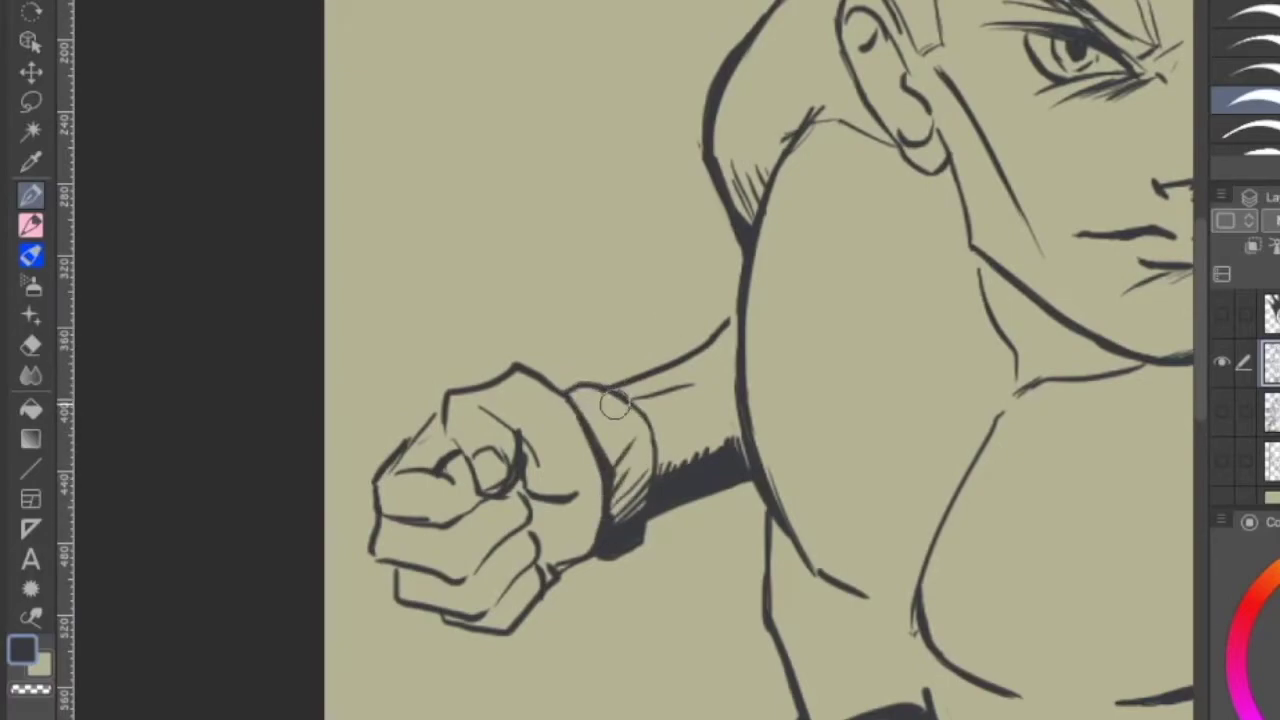
pyautogui.moveTo(444, 408); pyautogui.dragTo(396, 458)
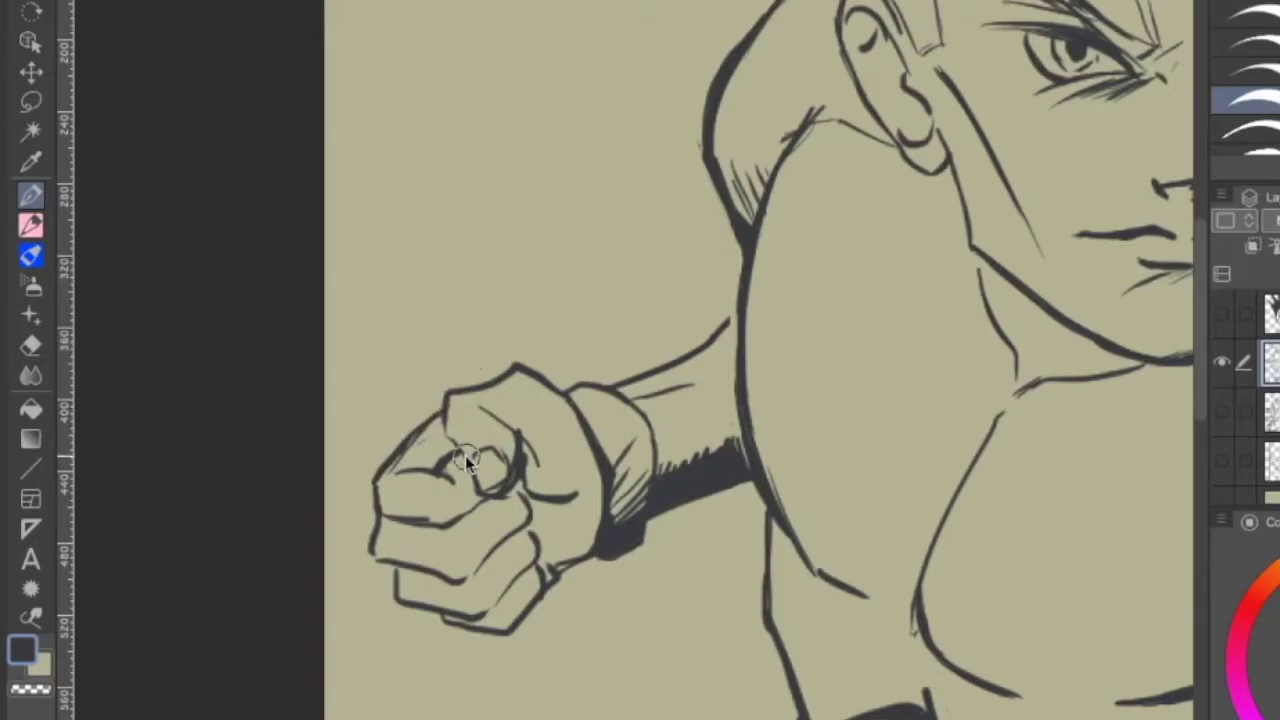
# - Hatch diagonal shadow lines across the lower part of the raised leg, beneath the knee
pyautogui.scroll(-3, 465, 457)
pyautogui.moveTo(805, 534); pyautogui.dragTo(851, 422)
pyautogui.moveTo(528, 567)
pyautogui.mouseDown()
pyautogui.moveTo(465, 614)
pyautogui.moveTo(560, 582)
pyautogui.mouseUp()
pyautogui.moveTo(466, 660)
pyautogui.mouseDown()
pyautogui.moveTo(570, 596)
pyautogui.moveTo(580, 612)
pyautogui.mouseUp()
pyautogui.moveTo(520, 684)
pyautogui.mouseDown()
pyautogui.moveTo(606, 608)
pyautogui.moveTo(630, 610)
pyautogui.mouseUp()
pyautogui.moveTo(536, 686); pyautogui.dragTo(614, 630)
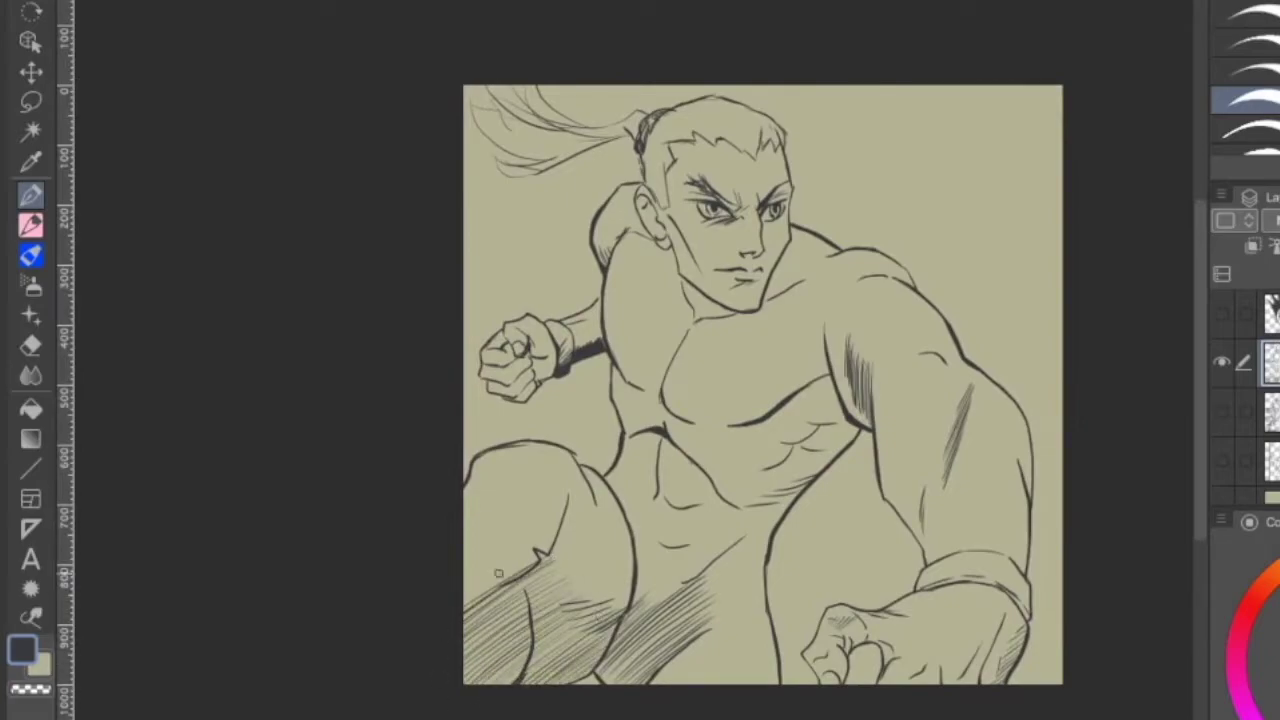
# - Hatch parallel diagonal lines over the front of the raised knee
pyautogui.moveTo(465, 582); pyautogui.dragTo(508, 526)
pyautogui.moveTo(465, 576); pyautogui.dragTo(511, 501)
pyautogui.moveTo(474, 579); pyautogui.dragTo(532, 497)
pyautogui.moveTo(494, 574); pyautogui.dragTo(558, 494)
pyautogui.moveTo(538, 549); pyautogui.dragTo(559, 513)
pyautogui.scroll(2, 466, 673)
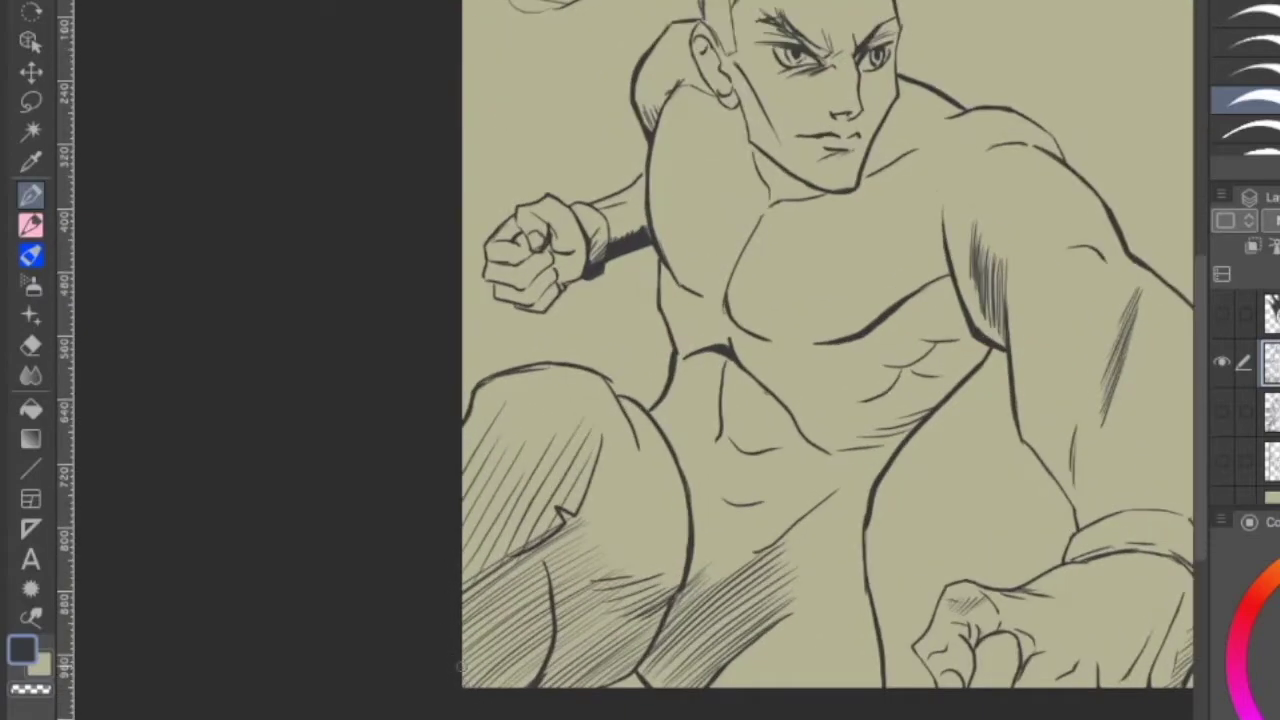
# - Crosshatch the shadow beneath the raised knee with strokes running in the opposite direction
pyautogui.moveTo(462, 608); pyautogui.dragTo(504, 686)
pyautogui.moveTo(466, 586); pyautogui.dragTo(524, 686)
pyautogui.moveTo(476, 562)
pyautogui.mouseDown()
pyautogui.moveTo(542, 676)
pyautogui.moveTo(570, 686)
pyautogui.mouseUp()
pyautogui.moveTo(516, 556); pyautogui.dragTo(594, 688)
pyautogui.moveTo(524, 554)
pyautogui.mouseDown()
pyautogui.moveTo(608, 686)
pyautogui.moveTo(632, 688)
pyautogui.mouseUp()
pyautogui.moveTo(548, 536); pyautogui.dragTo(634, 674)
pyautogui.moveTo(560, 528); pyautogui.dragTo(656, 666)
pyautogui.moveTo(610, 566); pyautogui.dragTo(664, 640)
pyautogui.scroll(-2, 640, 636)
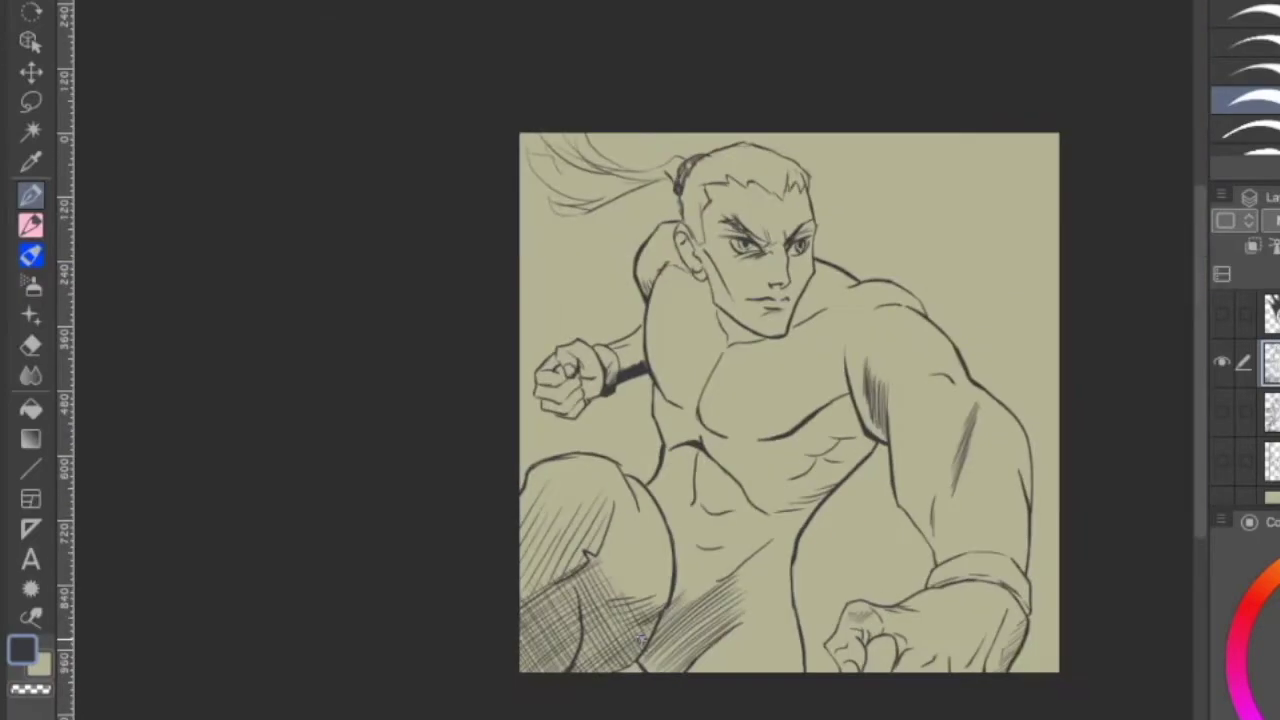
pyautogui.press('p')
pyautogui.moveTo(960, 296); pyautogui.dragTo(1027, 209)
pyautogui.hotkey('ctrl', 'z')
pyautogui.moveTo(695, 650); pyautogui.dragTo(741, 568)
pyautogui.scroll(2, 741, 568)
pyautogui.moveTo(608, 590)
pyautogui.mouseDown()
pyautogui.moveTo(655, 540)
pyautogui.moveTo(722, 580)
pyautogui.moveTo(623, 598)
pyautogui.moveTo(643, 515)
pyautogui.moveTo(730, 558)
pyautogui.moveTo(680, 434)
pyautogui.moveTo(600, 470)
pyautogui.moveTo(648, 553)
pyautogui.moveTo(540, 440)
pyautogui.moveTo(450, 405)
pyautogui.moveTo(300, 380)
pyautogui.mouseUp()
pyautogui.hotkey('ctrl', 'z')
# - Create a new layer and paint dark shadows over the abdomen, groin, raised leg and area beneath the chest
pyautogui.hotkey('ctrl', 'shift', 'n')
pyautogui.moveTo(398, 460)
pyautogui.mouseDown()
pyautogui.moveTo(337, 349)
pyautogui.moveTo(363, 443)
pyautogui.moveTo(320, 529)
pyautogui.moveTo(468, 573)
pyautogui.moveTo(391, 509)
pyautogui.moveTo(457, 606)
pyautogui.moveTo(514, 600)
pyautogui.moveTo(528, 593)
pyautogui.moveTo(545, 500)
pyautogui.moveTo(490, 440)
pyautogui.mouseUp()
pyautogui.moveTo(605, 601)
pyautogui.mouseDown()
pyautogui.moveTo(495, 470)
pyautogui.moveTo(555, 530)
pyautogui.moveTo(515, 525)
pyautogui.moveTo(540, 425)
pyautogui.moveTo(349, 549)
pyautogui.moveTo(466, 409)
pyautogui.moveTo(357, 480)
pyautogui.moveTo(440, 410)
pyautogui.mouseUp()
pyautogui.moveTo(605, 240)
pyautogui.mouseDown()
pyautogui.moveTo(680, 334)
pyautogui.moveTo(703, 594)
pyautogui.moveTo(960, 277)
pyautogui.moveTo(715, 440)
pyautogui.moveTo(714, 531)
pyautogui.moveTo(910, 462)
pyautogui.mouseUp()
pyautogui.moveTo(970, 272); pyautogui.dragTo(1031, 200)
pyautogui.moveTo(1058, 20)
pyautogui.mouseDown()
pyautogui.moveTo(909, 337)
pyautogui.moveTo(949, 420)
pyautogui.moveTo(866, 451)
pyautogui.moveTo(903, 371)
pyautogui.moveTo(866, 450)
pyautogui.moveTo(980, 415)
pyautogui.moveTo(748, 557)
pyautogui.moveTo(845, 485)
pyautogui.moveTo(771, 557)
pyautogui.moveTo(790, 525)
pyautogui.mouseUp()
pyautogui.moveTo(535, 440)
pyautogui.mouseDown()
pyautogui.moveTo(645, 460)
pyautogui.moveTo(560, 540)
pyautogui.moveTo(677, 491)
pyautogui.moveTo(737, 594)
pyautogui.moveTo(655, 540)
pyautogui.moveTo(514, 551)
pyautogui.moveTo(623, 608)
pyautogui.moveTo(634, 491)
pyautogui.moveTo(612, 548)
pyautogui.mouseUp()
pyautogui.moveTo(628, 446)
pyautogui.mouseDown()
pyautogui.moveTo(754, 565)
pyautogui.moveTo(780, 520)
pyautogui.moveTo(757, 572)
pyautogui.mouseUp()
# - Softly erase the dark shadow over the abdomen to bring out the abdominal muscles
pyautogui.press('e')
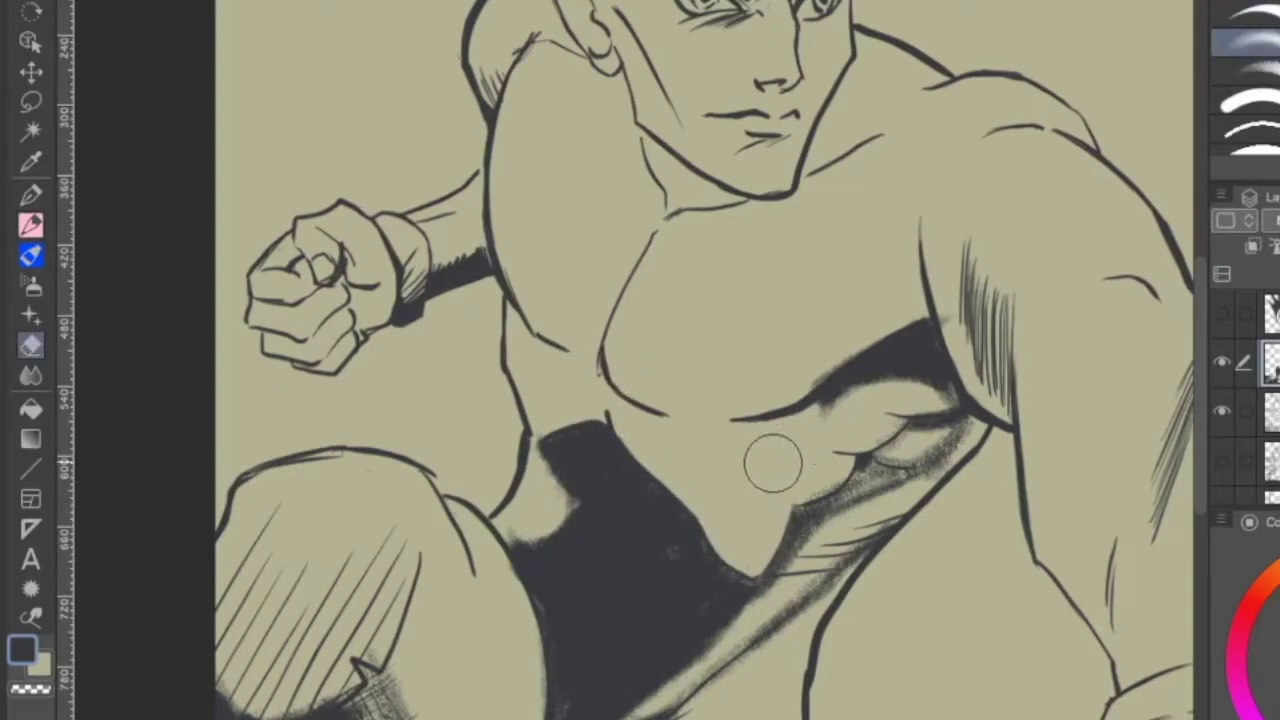
pyautogui.moveTo(553, 467)
pyautogui.mouseDown()
pyautogui.moveTo(523, 560)
pyautogui.moveTo(543, 591)
pyautogui.moveTo(600, 543)
pyautogui.moveTo(622, 500)
pyautogui.mouseUp()
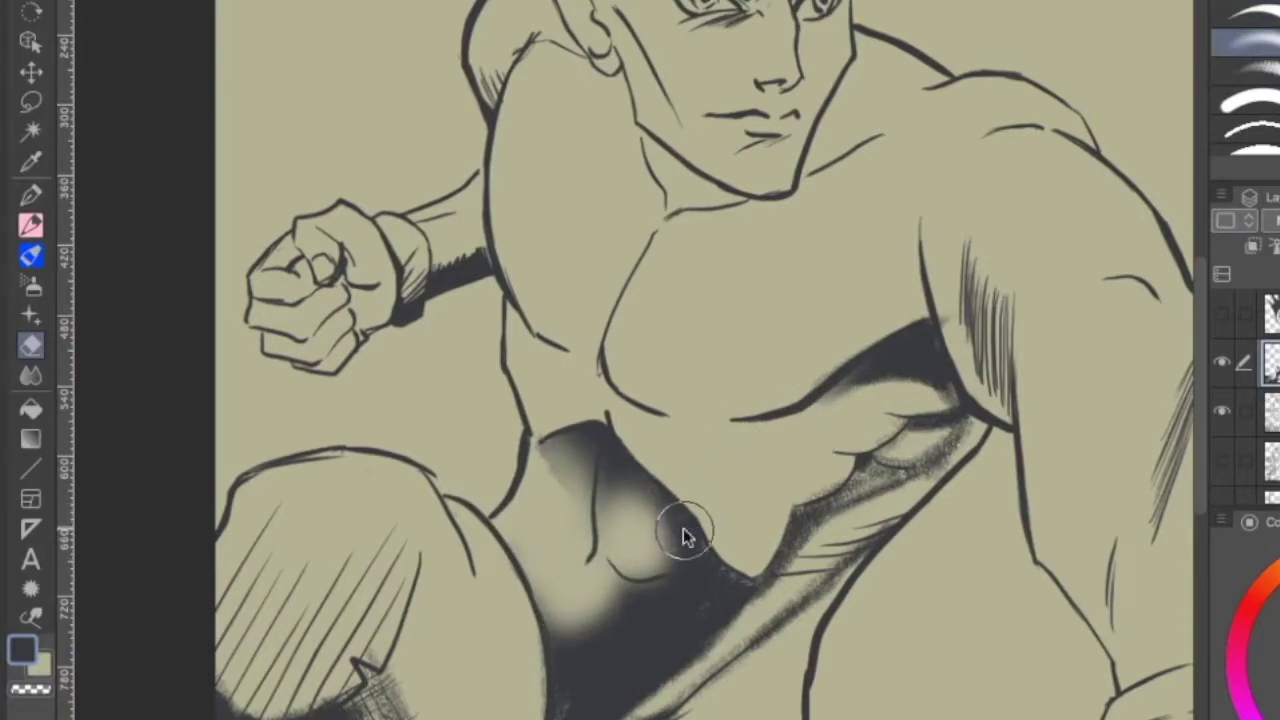
pyautogui.press('j')
pyautogui.moveTo(595, 500)
pyautogui.mouseDown()
pyautogui.moveTo(571, 591)
pyautogui.moveTo(671, 571)
pyautogui.moveTo(674, 523)
pyautogui.moveTo(645, 607)
pyautogui.moveTo(609, 614)
pyautogui.moveTo(640, 537)
pyautogui.moveTo(609, 520)
pyautogui.moveTo(553, 625)
pyautogui.moveTo(583, 538)
pyautogui.moveTo(579, 490)
pyautogui.mouseUp()
# - Add textured shading along the chest's lower edge and the flank, undoing the trial stroke of another brush
pyautogui.moveTo(638, 403); pyautogui.dragTo(792, 407)
pyautogui.moveTo(928, 379); pyautogui.dragTo(746, 640)
pyautogui.click(1250, 128)
pyautogui.moveTo(731, 531); pyautogui.dragTo(733, 562)
pyautogui.hotkey('ctrl', 'z')
# - Shade the thighs, hip and waist with a grainy texture brush, reducing the brush size for the narrower areas
pyautogui.click(1250, 99)
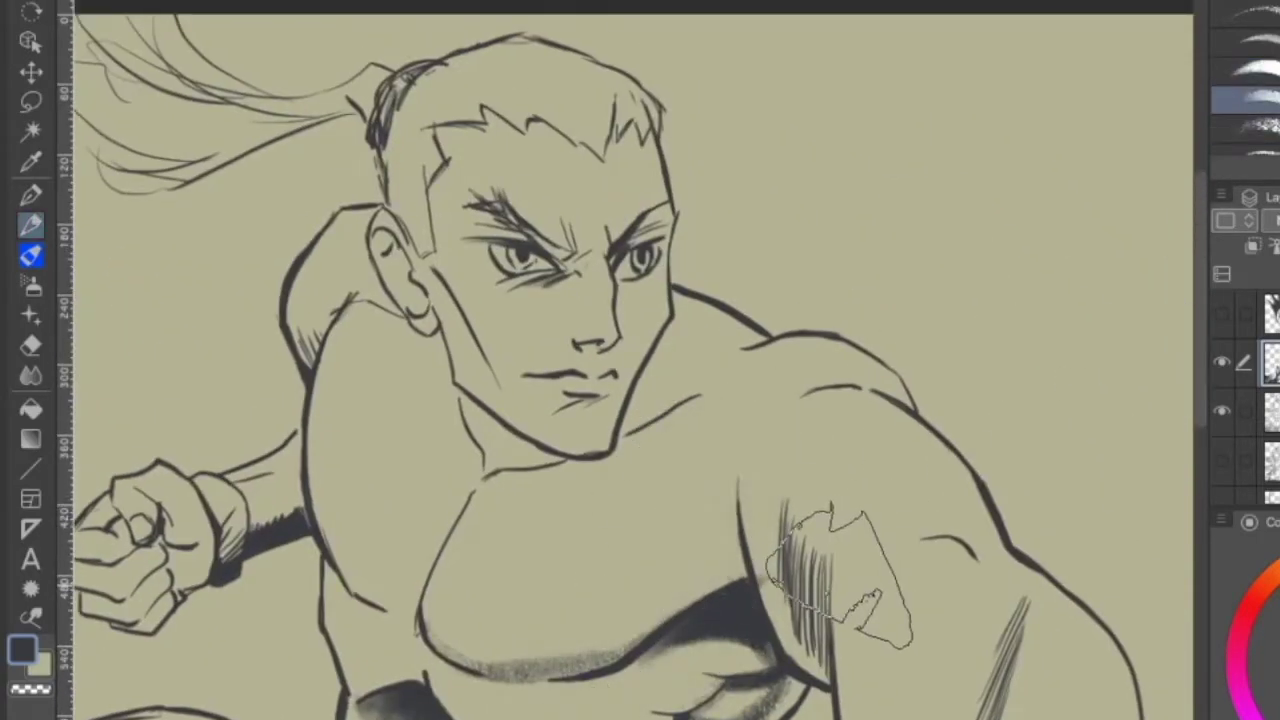
pyautogui.scroll(-3, 838, 580)
pyautogui.moveTo(836, 607); pyautogui.dragTo(923, 395)
pyautogui.moveTo(738, 648)
pyautogui.mouseDown()
pyautogui.moveTo(685, 633)
pyautogui.moveTo(465, 685)
pyautogui.moveTo(537, 675)
pyautogui.mouseUp()
pyautogui.moveTo(685, 704)
pyautogui.mouseDown()
pyautogui.moveTo(790, 702)
pyautogui.moveTo(836, 470)
pyautogui.mouseUp()
pyautogui.scroll(1, 834, 472)
pyautogui.press('[')
pyautogui.press('[')
pyautogui.press('[')
pyautogui.moveTo(795, 530)
pyautogui.mouseDown()
pyautogui.moveTo(772, 403)
pyautogui.moveTo(798, 333)
pyautogui.moveTo(760, 388)
pyautogui.moveTo(705, 418)
pyautogui.moveTo(780, 338)
pyautogui.moveTo(772, 378)
pyautogui.moveTo(795, 548)
pyautogui.moveTo(762, 345)
pyautogui.moveTo(640, 418)
pyautogui.moveTo(780, 302)
pyautogui.moveTo(654, 480)
pyautogui.moveTo(800, 290)
pyautogui.mouseUp()
pyautogui.scroll(-3, 1245, 96)
# - Switch to a softer brush and smooth the shading over the ribs, lower chest edge, waist and thigh
pyautogui.click(1245, 94)
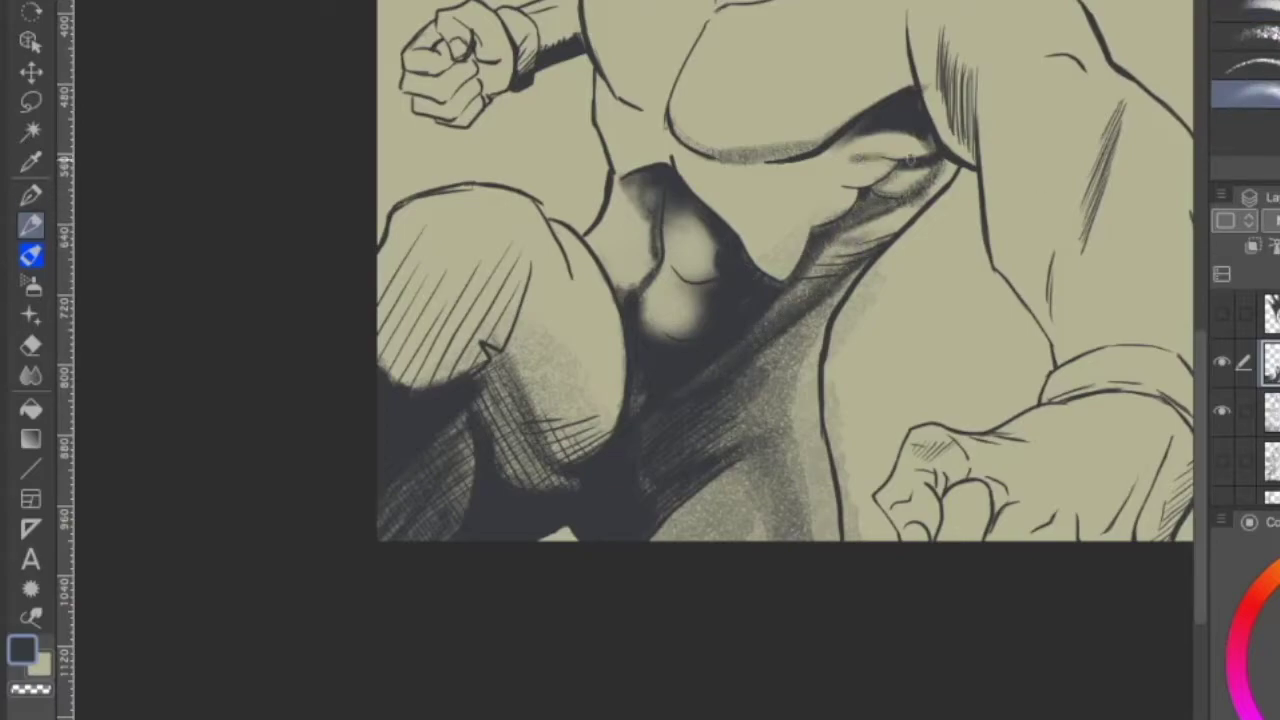
pyautogui.moveTo(811, 164)
pyautogui.mouseDown()
pyautogui.moveTo(790, 190)
pyautogui.moveTo(790, 255)
pyautogui.moveTo(770, 280)
pyautogui.moveTo(729, 155)
pyautogui.mouseUp()
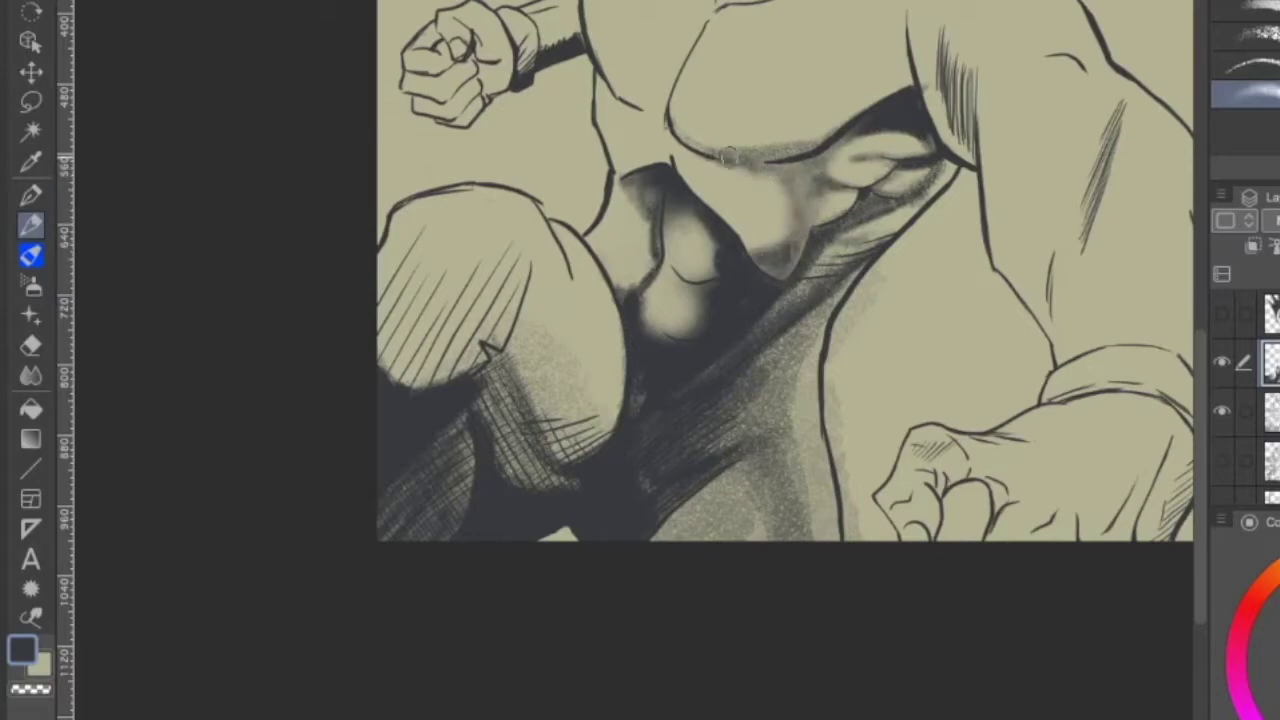
pyautogui.moveTo(785, 503)
pyautogui.mouseDown()
pyautogui.moveTo(818, 298)
pyautogui.moveTo(754, 426)
pyautogui.moveTo(823, 326)
pyautogui.mouseUp()
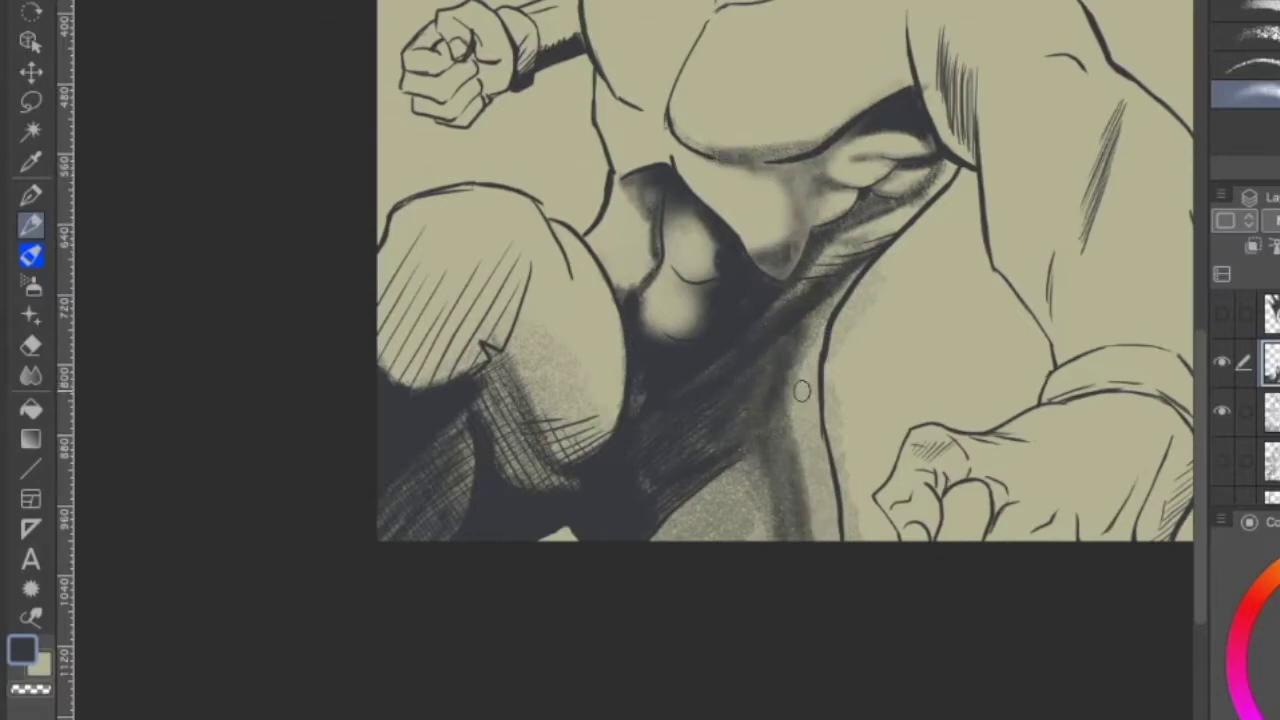
pyautogui.moveTo(802, 391); pyautogui.dragTo(884, 395)
pyautogui.moveTo(719, 408); pyautogui.dragTo(789, 572)
# - Shade the far forearm and fist, the neck beneath the jaw, and the edges of the chest muscles
pyautogui.moveTo(734, 218)
pyautogui.mouseDown()
pyautogui.moveTo(683, 190)
pyautogui.moveTo(741, 131)
pyautogui.moveTo(710, 152)
pyautogui.moveTo(750, 180)
pyautogui.moveTo(676, 211)
pyautogui.mouseUp()
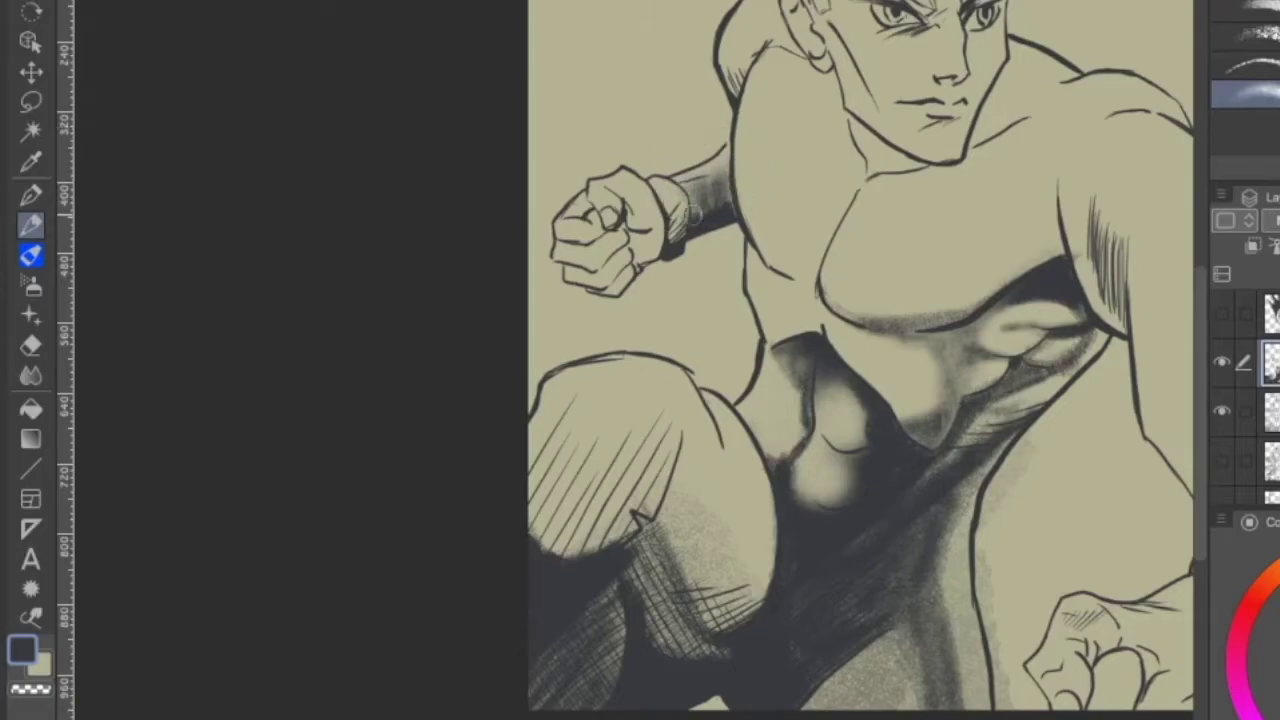
pyautogui.moveTo(632, 248)
pyautogui.mouseDown()
pyautogui.moveTo(628, 262)
pyautogui.moveTo(626, 251)
pyautogui.mouseUp()
pyautogui.moveTo(863, 128)
pyautogui.mouseDown()
pyautogui.moveTo(895, 160)
pyautogui.moveTo(873, 168)
pyautogui.mouseUp()
pyautogui.moveTo(838, 104)
pyautogui.mouseDown()
pyautogui.moveTo(1020, 163)
pyautogui.moveTo(1000, 110)
pyautogui.moveTo(1014, 106)
pyautogui.moveTo(1065, 263)
pyautogui.moveTo(960, 295)
pyautogui.mouseUp()
pyautogui.moveTo(765, 280)
pyautogui.mouseDown()
pyautogui.moveTo(810, 280)
pyautogui.moveTo(865, 312)
pyautogui.mouseUp()
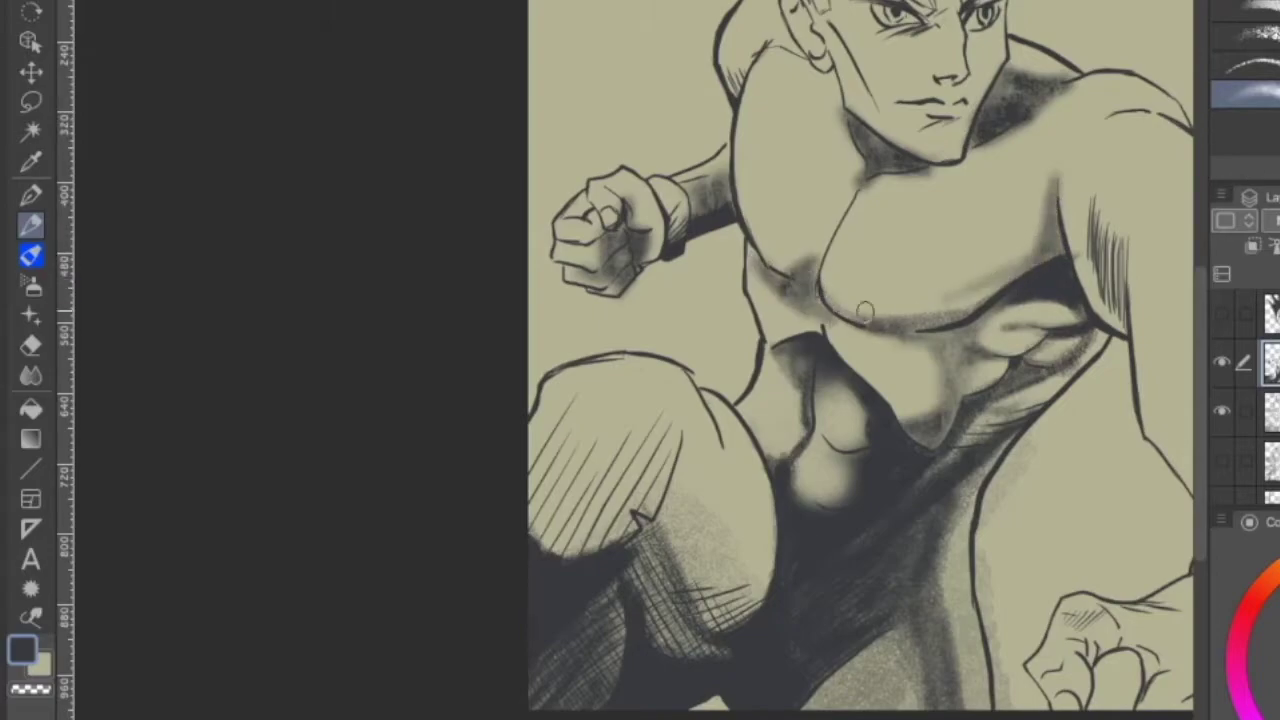
# - Softly shade the near shoulder crease and the forearm's inner and outer sides, enlarging the brush for the forearm
pyautogui.moveTo(1185, 300)
pyautogui.mouseDown()
pyautogui.moveTo(805, 501)
pyautogui.moveTo(748, 463)
pyautogui.moveTo(712, 382)
pyautogui.mouseUp()
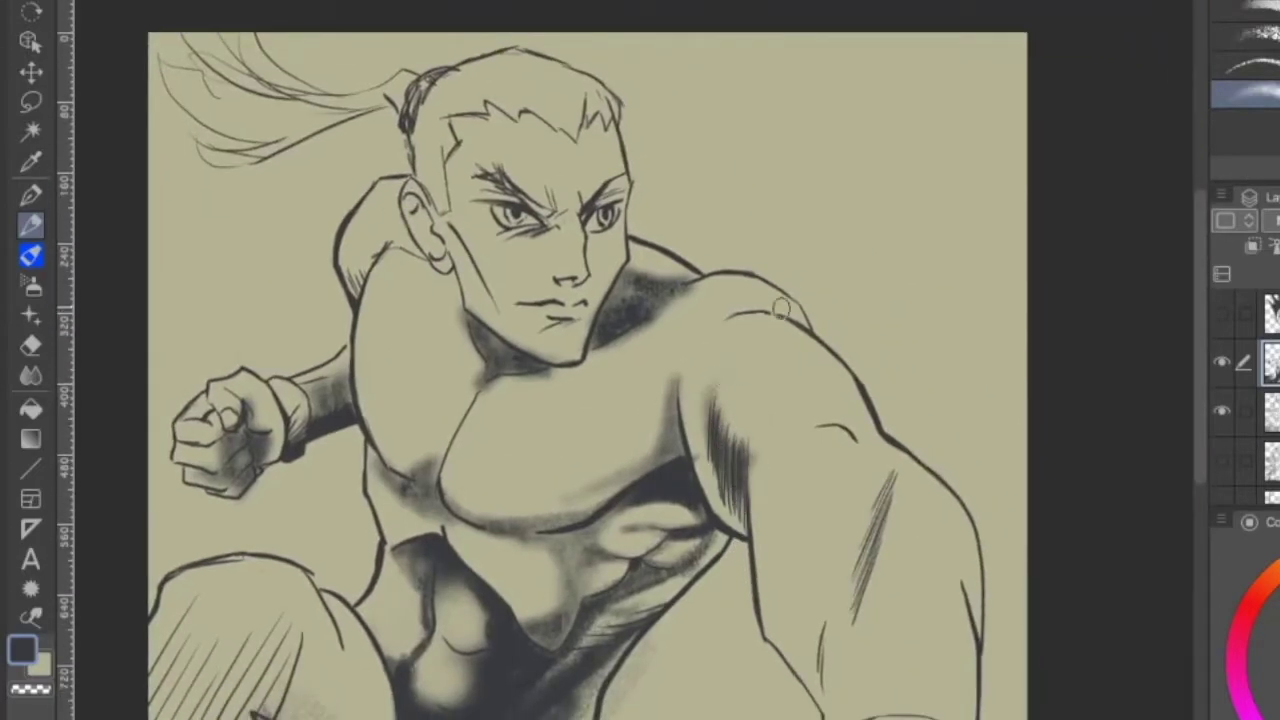
pyautogui.moveTo(740, 308); pyautogui.dragTo(788, 322)
pyautogui.moveTo(884, 488); pyautogui.dragTo(858, 608)
pyautogui.press(']')
pyautogui.press(']')
pyautogui.press(']')
pyautogui.press(']')
pyautogui.moveTo(926, 489); pyautogui.dragTo(928, 252)
pyautogui.moveTo(888, 258)
pyautogui.mouseDown()
pyautogui.moveTo(914, 371)
pyautogui.moveTo(883, 245)
pyautogui.moveTo(860, 294)
pyautogui.moveTo(854, 194)
pyautogui.mouseUp()
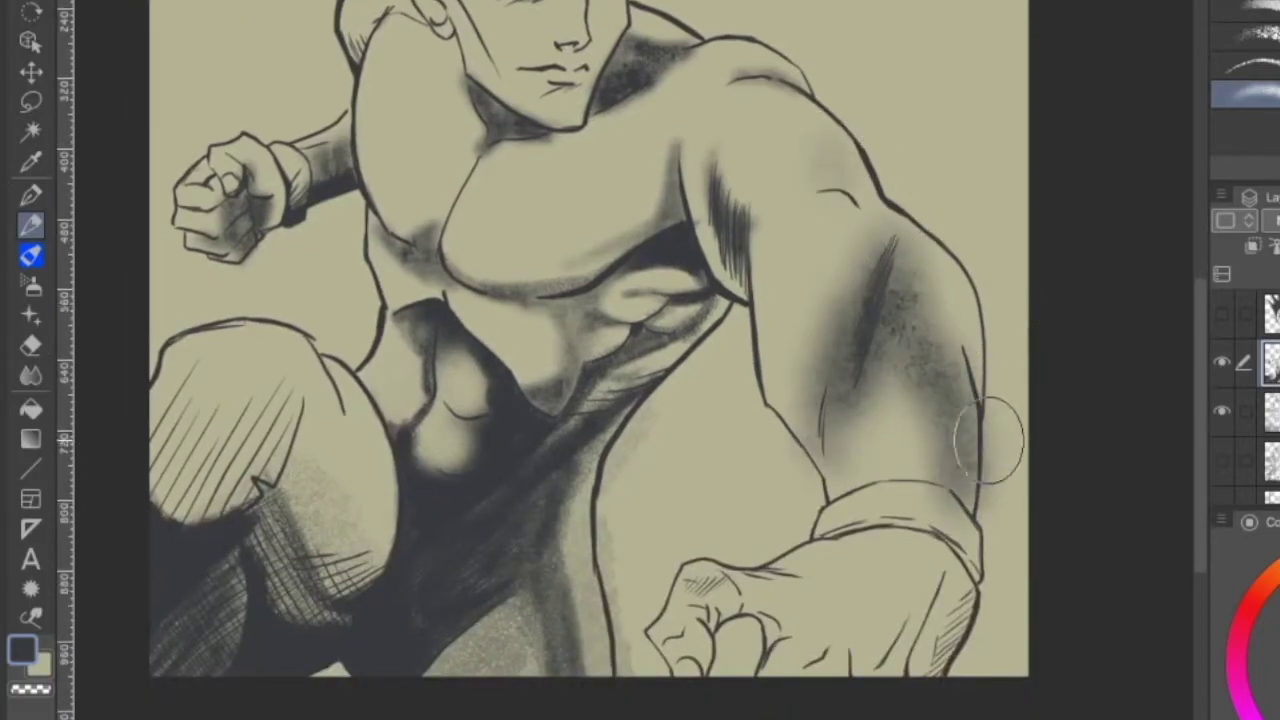
pyautogui.moveTo(993, 400); pyautogui.dragTo(996, 480)
# - Shade around the near elbow, the back of the hand below the cuff, and the knuckles
pyautogui.moveTo(922, 502)
pyautogui.mouseDown()
pyautogui.moveTo(894, 434)
pyautogui.moveTo(778, 458)
pyautogui.moveTo(831, 396)
pyautogui.moveTo(809, 454)
pyautogui.moveTo(804, 395)
pyautogui.moveTo(854, 446)
pyautogui.moveTo(811, 346)
pyautogui.mouseUp()
pyautogui.scroll(-3, 939, 245)
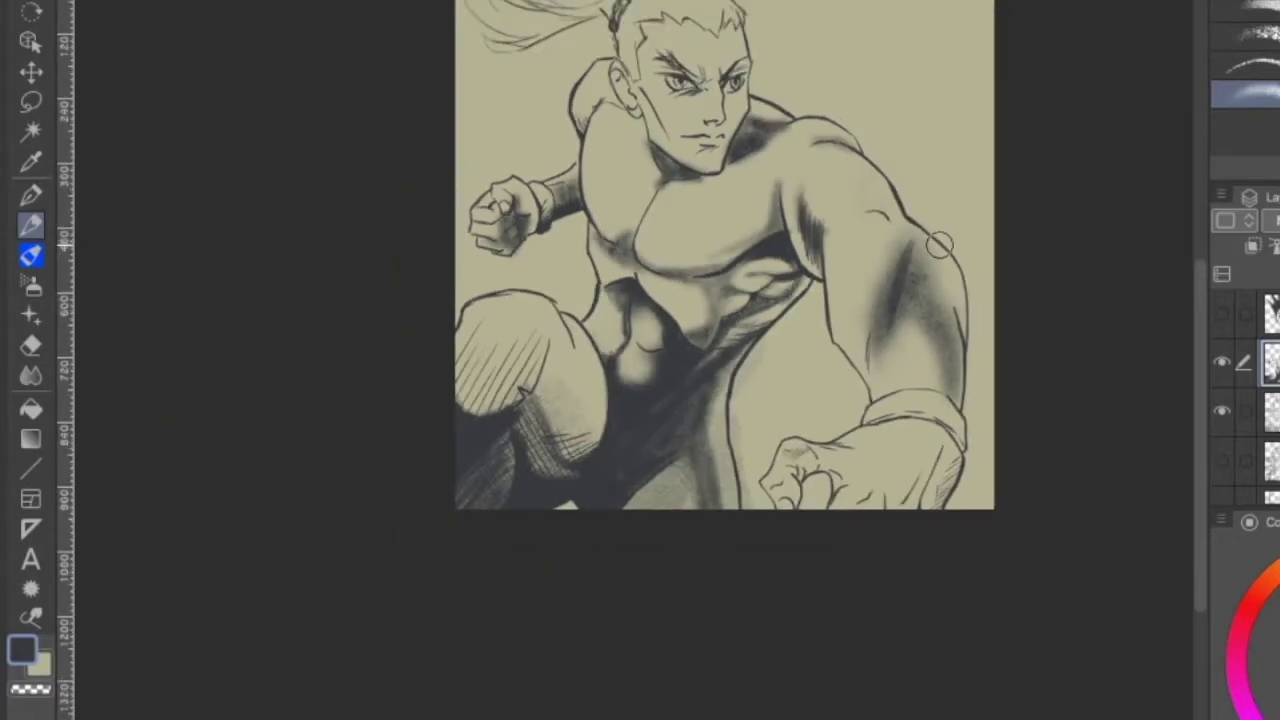
pyautogui.moveTo(937, 246); pyautogui.dragTo(917, 310)
pyautogui.moveTo(921, 513)
pyautogui.mouseDown()
pyautogui.moveTo(904, 593)
pyautogui.moveTo(924, 501)
pyautogui.moveTo(890, 631)
pyautogui.moveTo(851, 559)
pyautogui.moveTo(853, 598)
pyautogui.mouseUp()
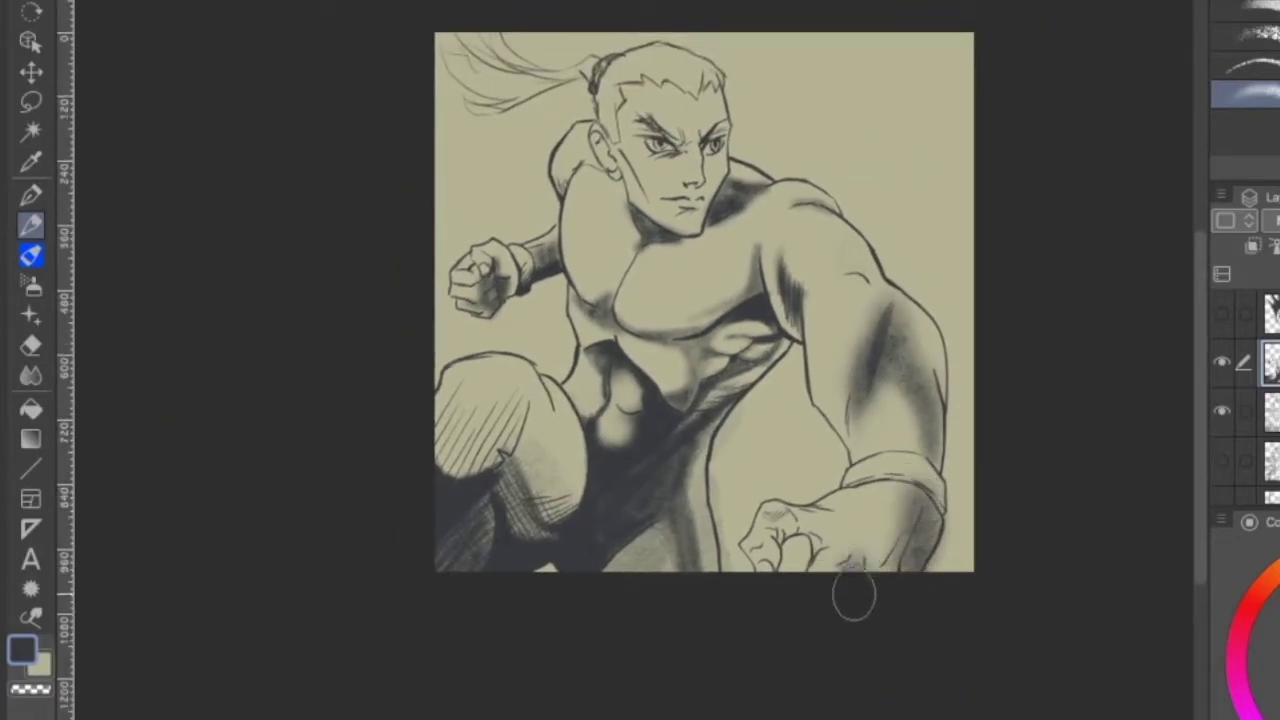
pyautogui.scroll(3, 790, 540)
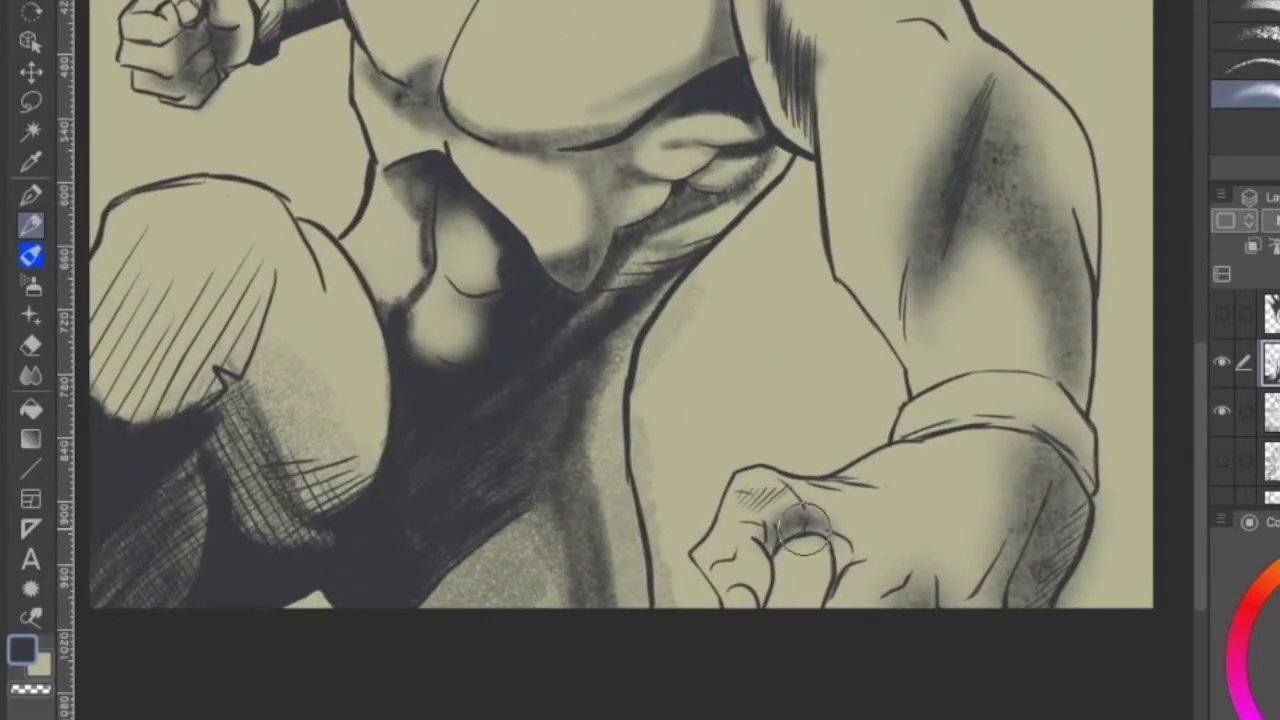
pyautogui.scroll(2, 1248, 93)
# - With the SU-Cream Pencil, darken the near hand and cuff edge, and add veins, muscle lines and hatching to the forearm
pyautogui.click(1248, 66)
pyautogui.moveTo(786, 534); pyautogui.dragTo(816, 517)
pyautogui.moveTo(896, 606)
pyautogui.mouseDown()
pyautogui.moveTo(1018, 601)
pyautogui.moveTo(1008, 641)
pyautogui.moveTo(1038, 606)
pyautogui.moveTo(1057, 487)
pyautogui.mouseUp()
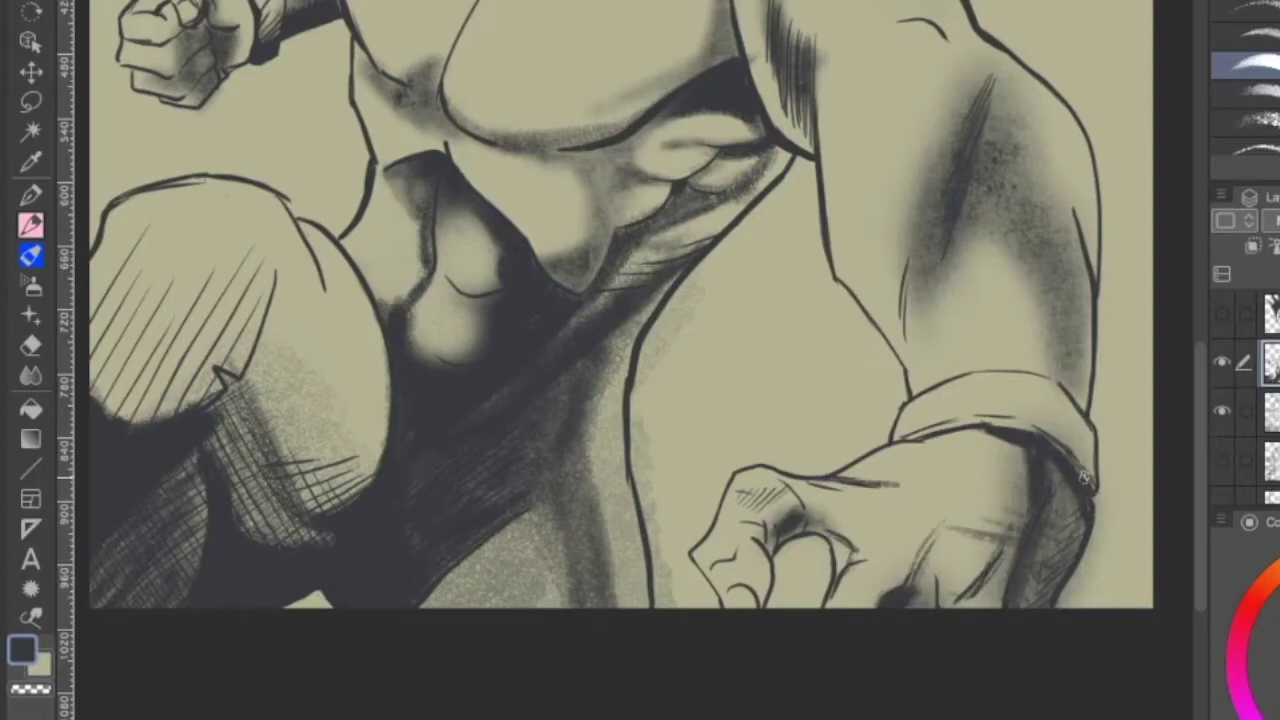
pyautogui.moveTo(1092, 330); pyautogui.dragTo(1127, 529)
pyautogui.moveTo(1056, 307); pyautogui.dragTo(1065, 346)
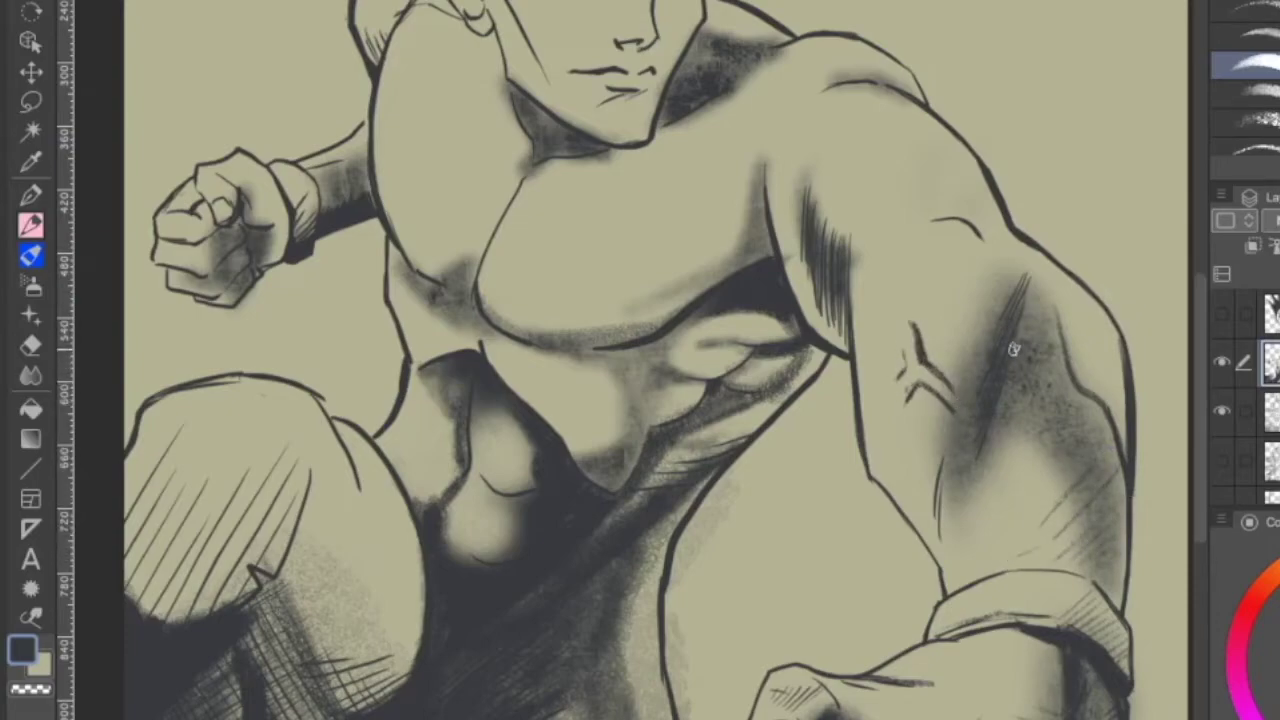
pyautogui.moveTo(1128, 549); pyautogui.dragTo(1082, 642)
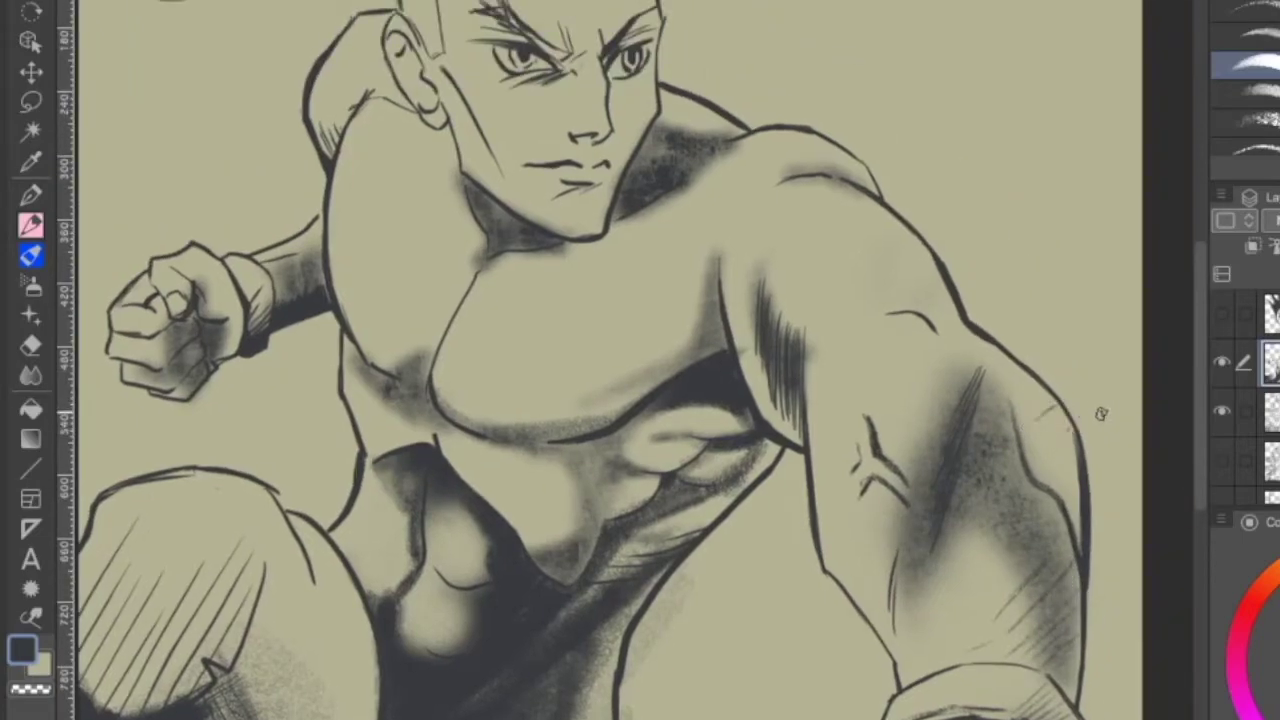
# - Draw a muscle line on the near upper arm and darken the armpit and neck shadows with solid strokes
pyautogui.scroll(3, 1093, 530)
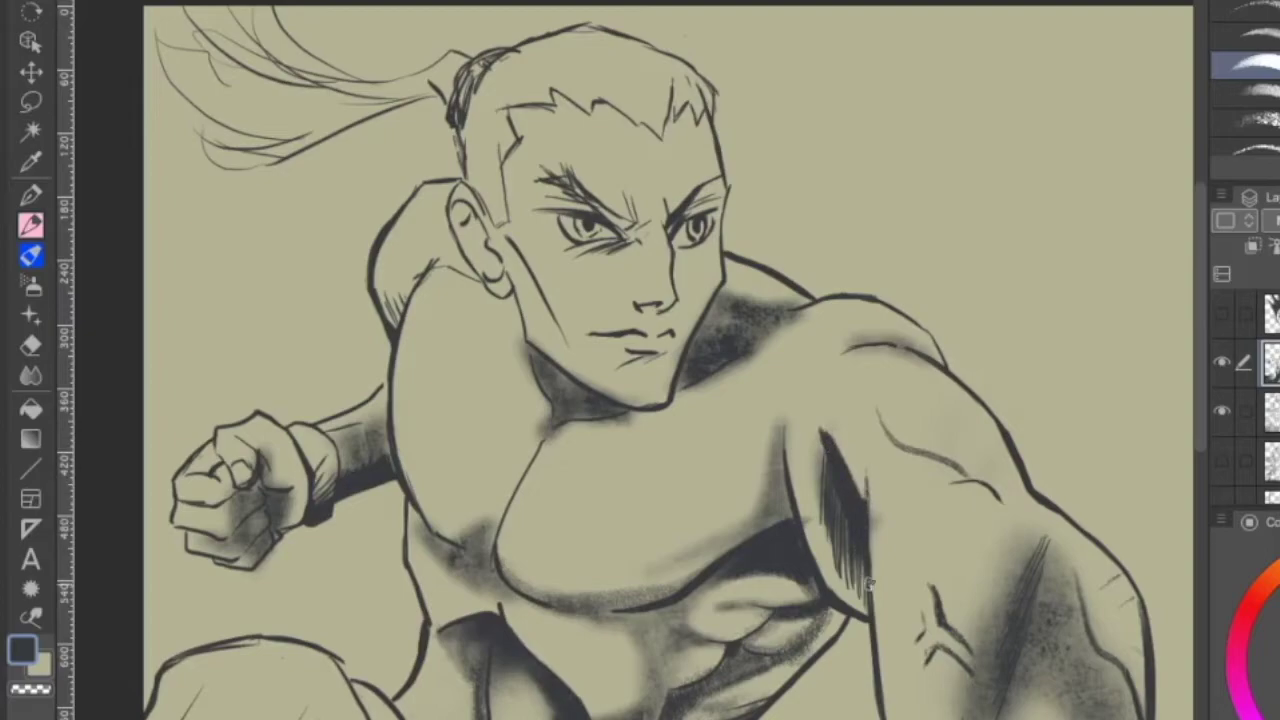
pyautogui.scroll(3, 867, 591)
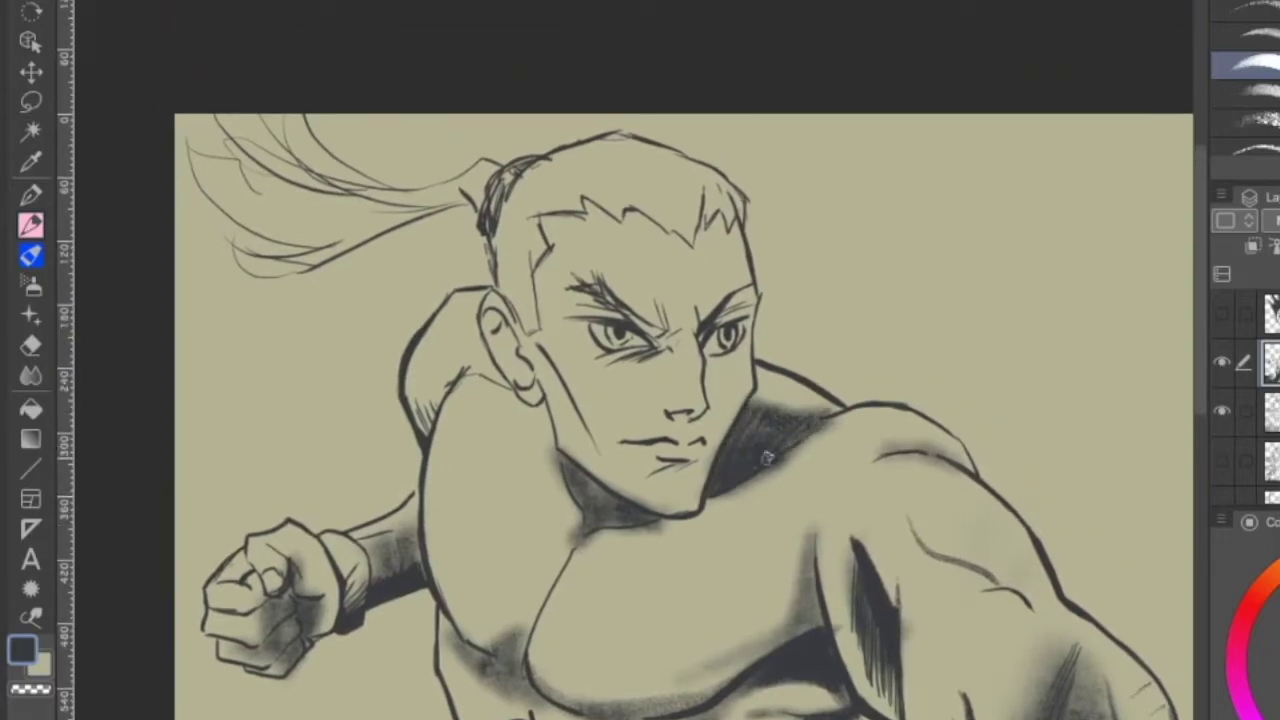
pyautogui.moveTo(781, 447)
pyautogui.mouseDown()
pyautogui.moveTo(818, 440)
pyautogui.moveTo(755, 450)
pyautogui.moveTo(748, 422)
pyautogui.mouseUp()
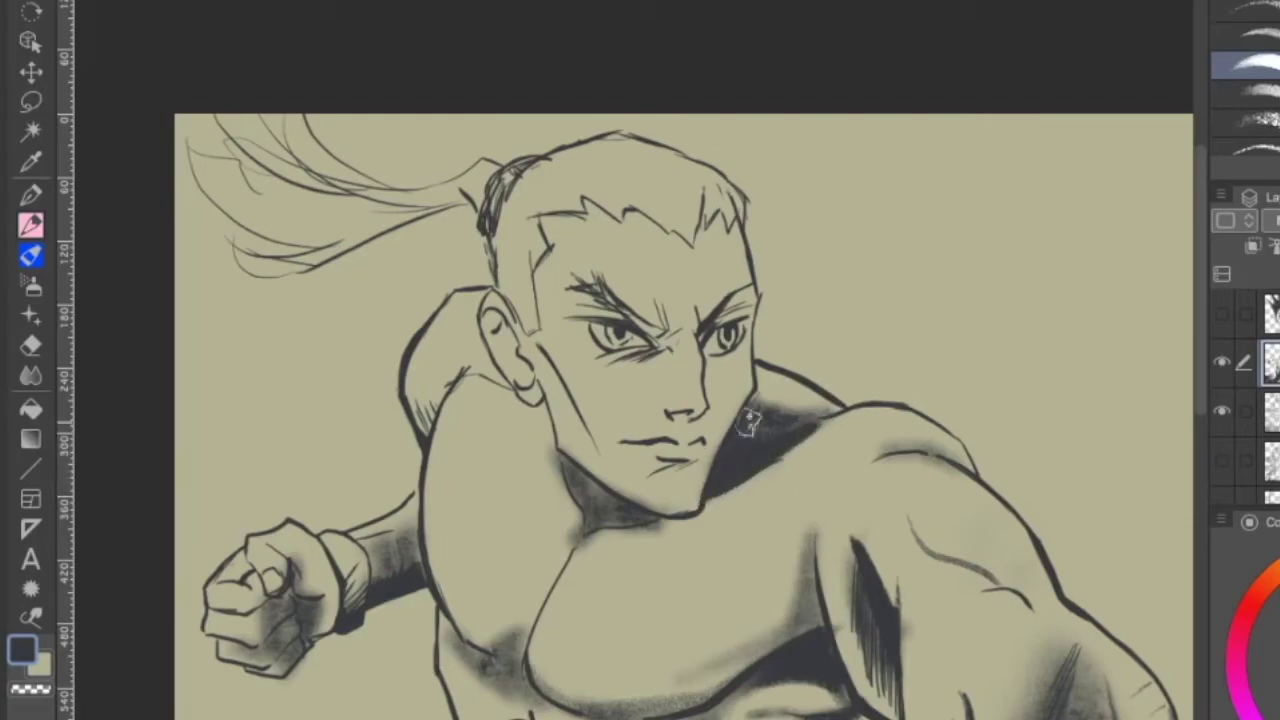
pyautogui.moveTo(657, 540)
pyautogui.mouseDown()
pyautogui.moveTo(564, 539)
pyautogui.moveTo(548, 469)
pyautogui.moveTo(566, 541)
pyautogui.moveTo(575, 458)
pyautogui.mouseUp()
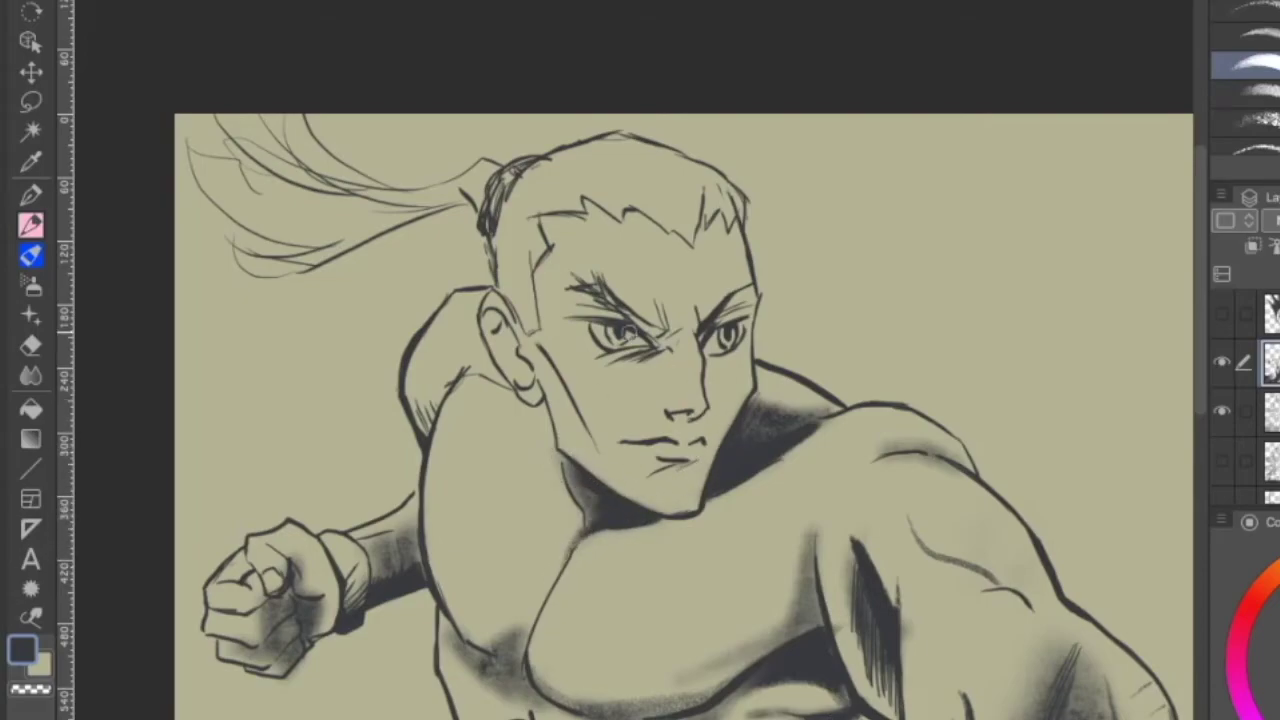
# - Thicken the far eyebrow and hatch a shadow beneath the far eye along the cheek
pyautogui.scroll(-3, 782, 529)
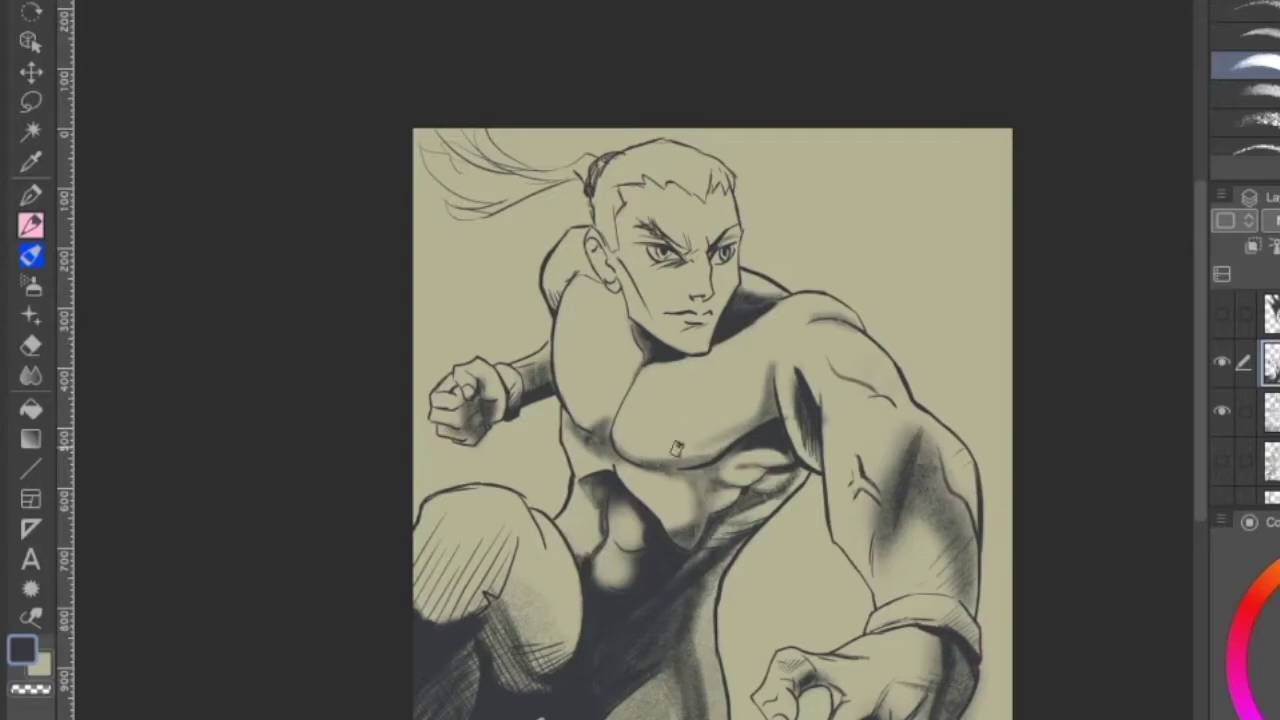
pyautogui.scroll(3, 735, 245)
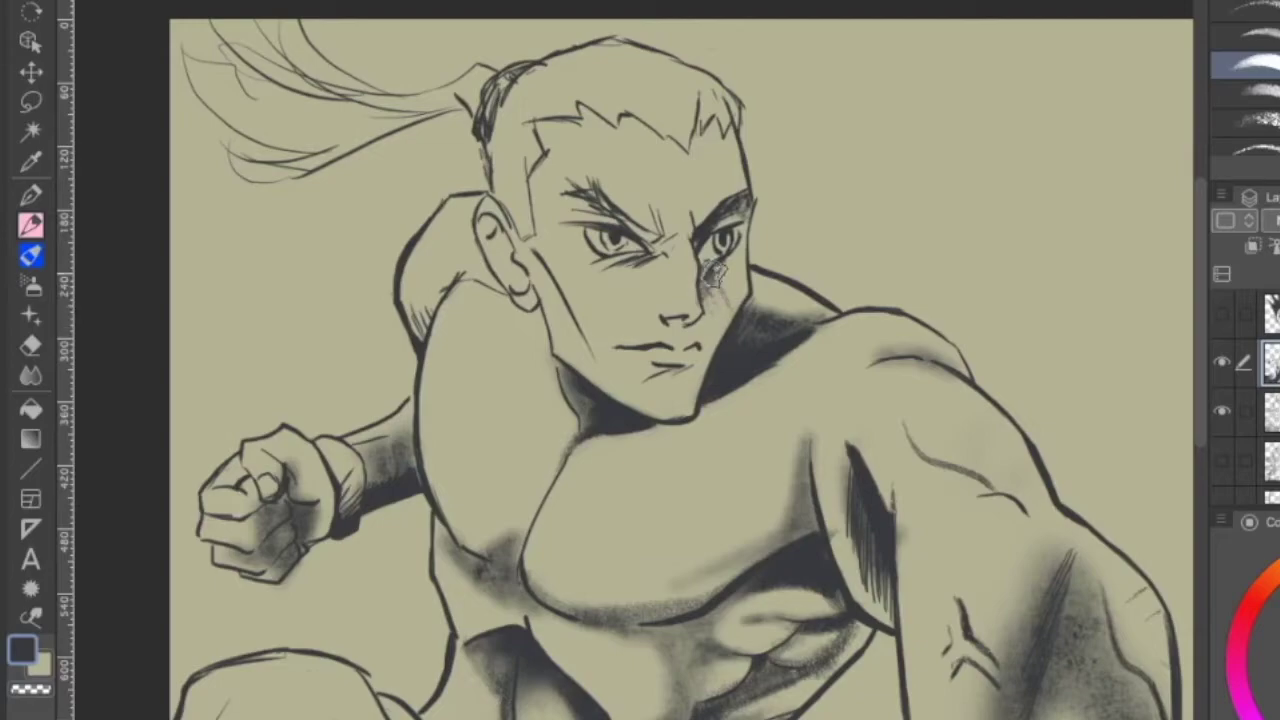
pyautogui.moveTo(714, 275); pyautogui.dragTo(708, 288)
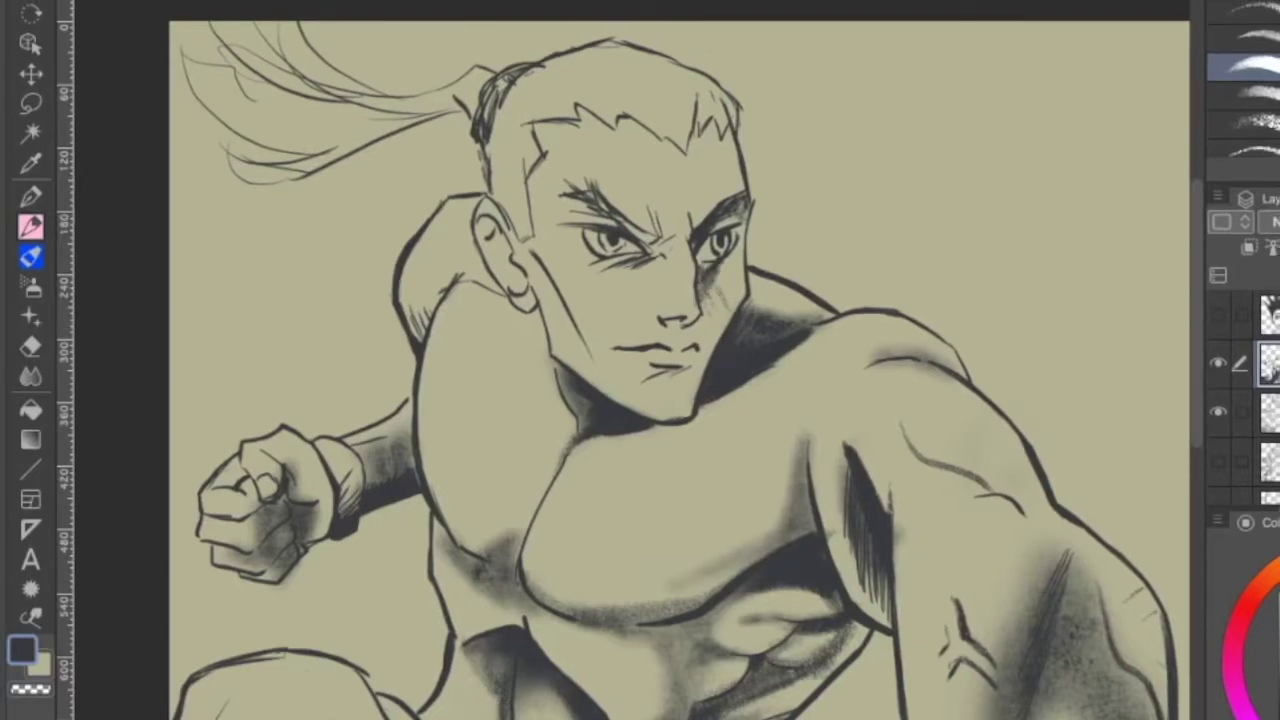
# - Switch to the Lineart Pencil and softly shade the nose, lower lip, brows, far temple, cheekbone and ear
pyautogui.click(1243, 96)
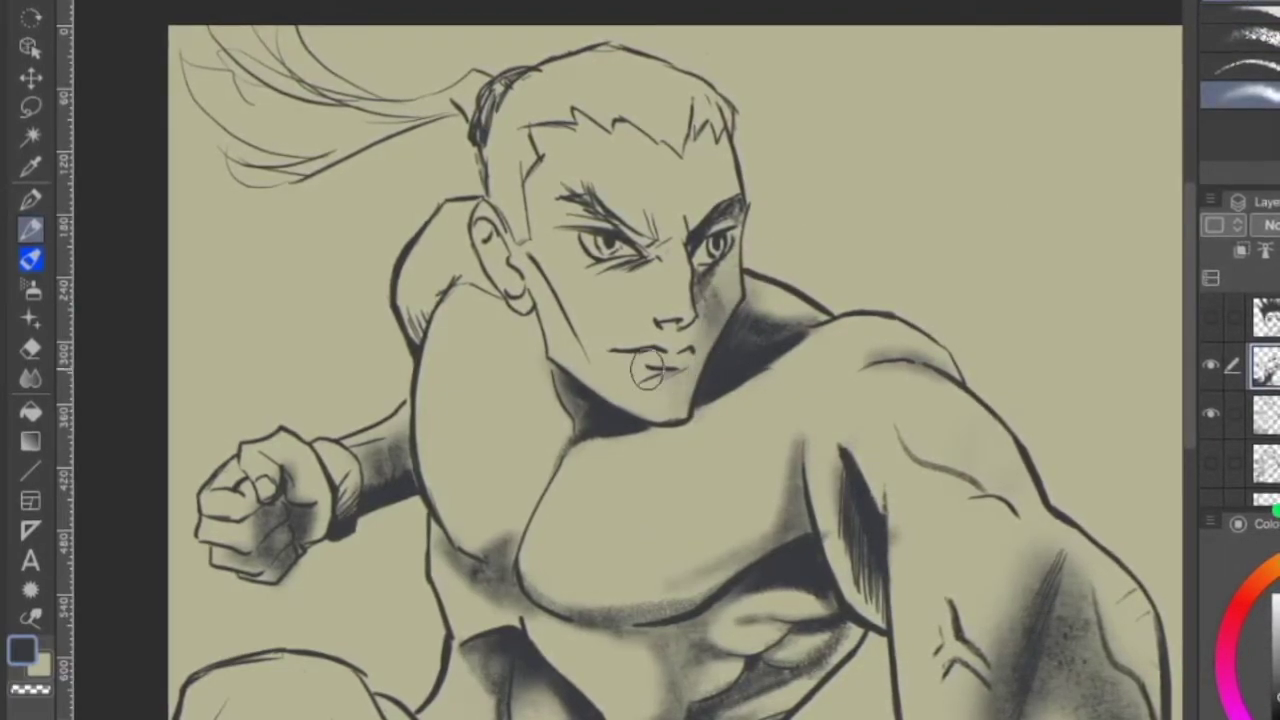
pyautogui.moveTo(664, 329); pyautogui.dragTo(682, 335)
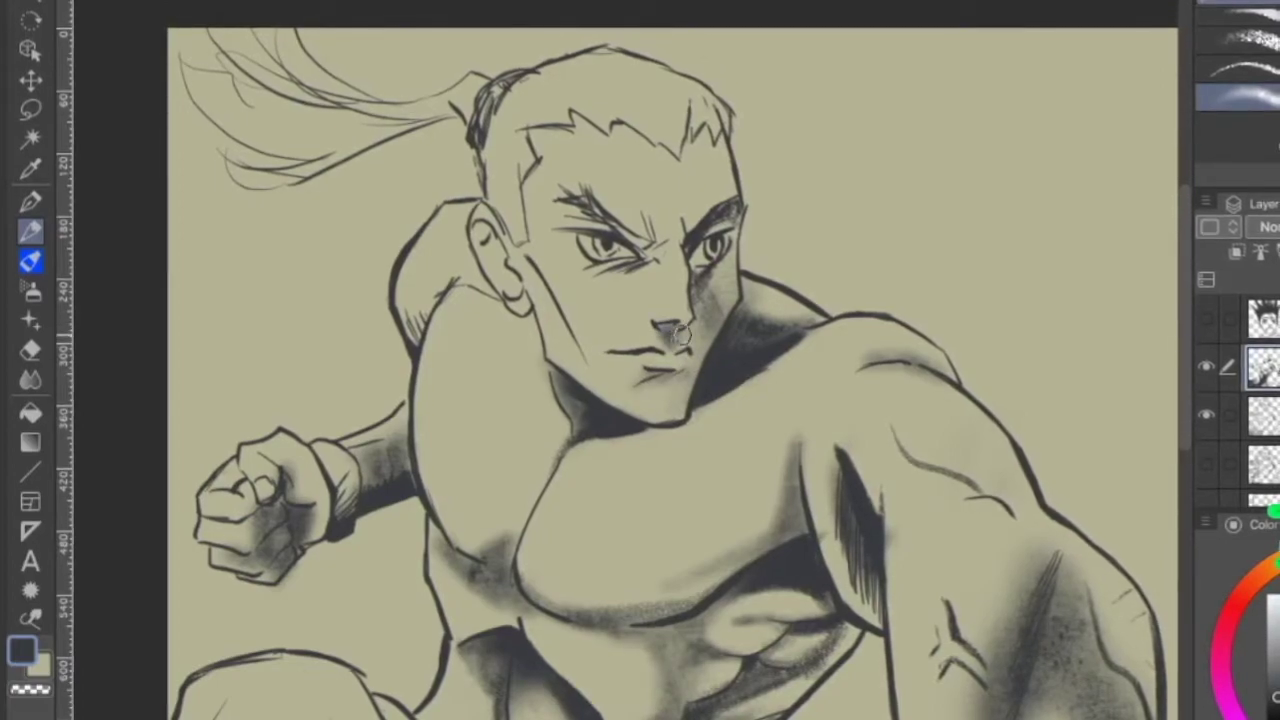
pyautogui.moveTo(690, 153)
pyautogui.mouseDown()
pyautogui.moveTo(695, 238)
pyautogui.moveTo(698, 142)
pyautogui.moveTo(722, 162)
pyautogui.moveTo(723, 180)
pyautogui.moveTo(695, 113)
pyautogui.moveTo(650, 74)
pyautogui.moveTo(692, 142)
pyautogui.mouseUp()
pyautogui.moveTo(562, 207)
pyautogui.mouseDown()
pyautogui.moveTo(646, 255)
pyautogui.moveTo(606, 273)
pyautogui.moveTo(634, 296)
pyautogui.mouseUp()
pyautogui.moveTo(634, 379); pyautogui.dragTo(664, 380)
pyautogui.moveTo(524, 274)
pyautogui.mouseDown()
pyautogui.moveTo(545, 322)
pyautogui.moveTo(528, 290)
pyautogui.mouseUp()
pyautogui.moveTo(480, 242); pyautogui.dragTo(534, 335)
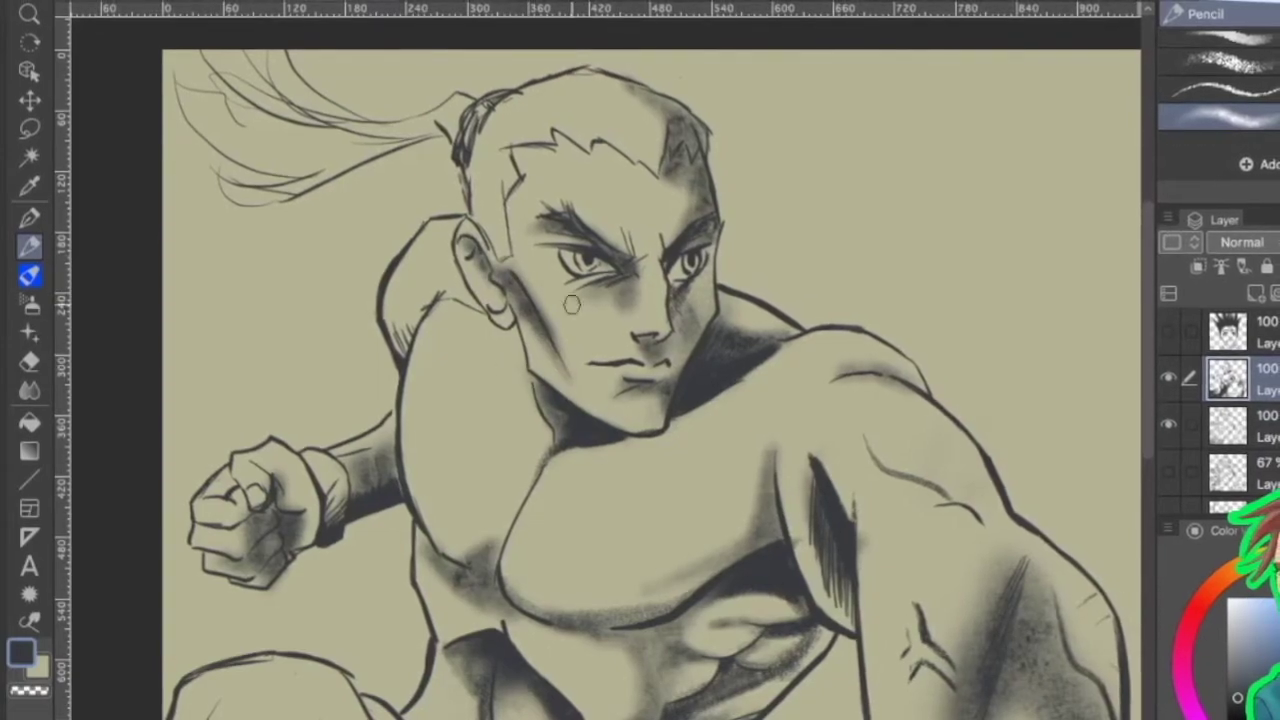
# - Check the names of the soft shading pencil and the SU-Cream Pencil in their sub tool settings, then reselect Lineart Pencil
pyautogui.rightClick(1185, 118)
pyautogui.click(1210, 169)
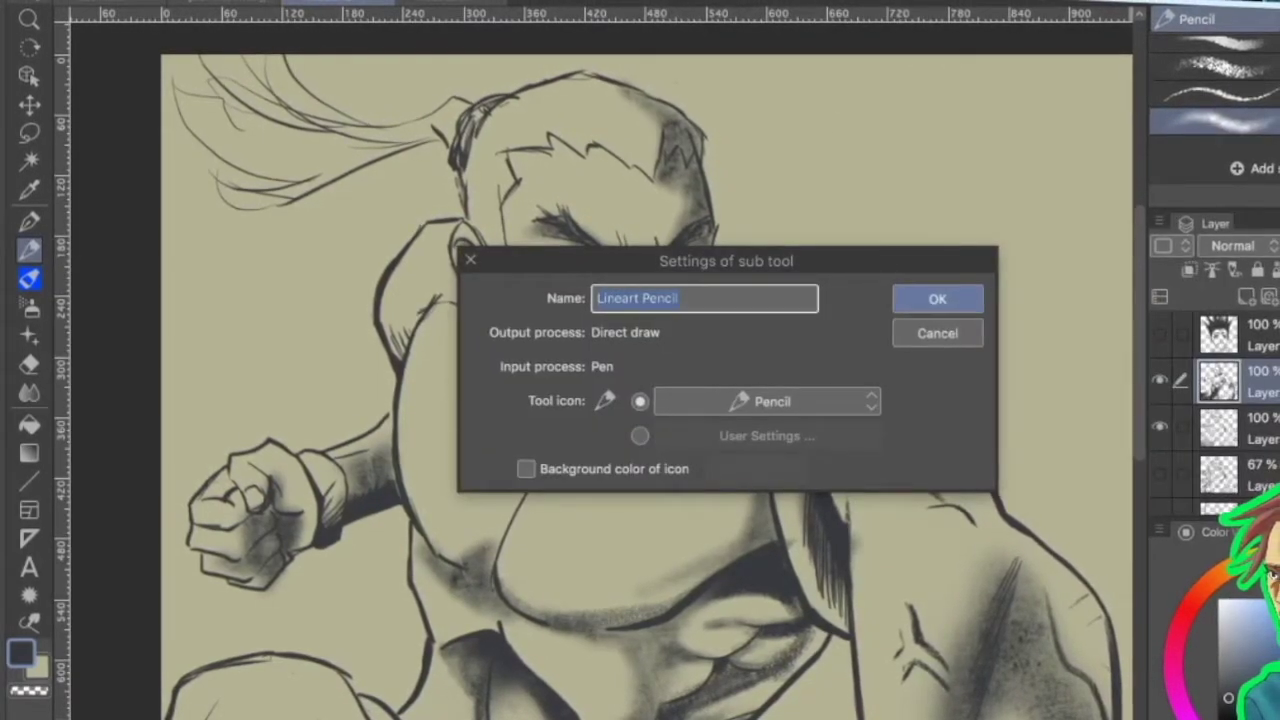
pyautogui.click(944, 336)
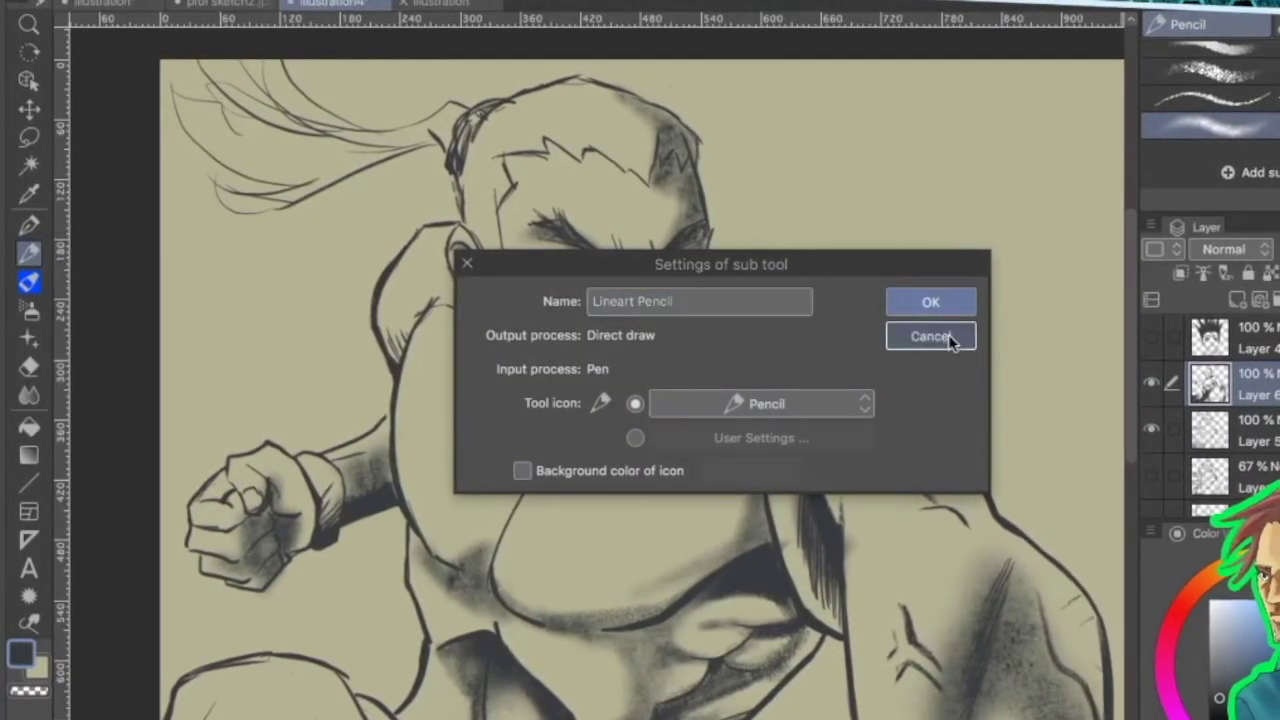
pyautogui.rightClick(1180, 122)
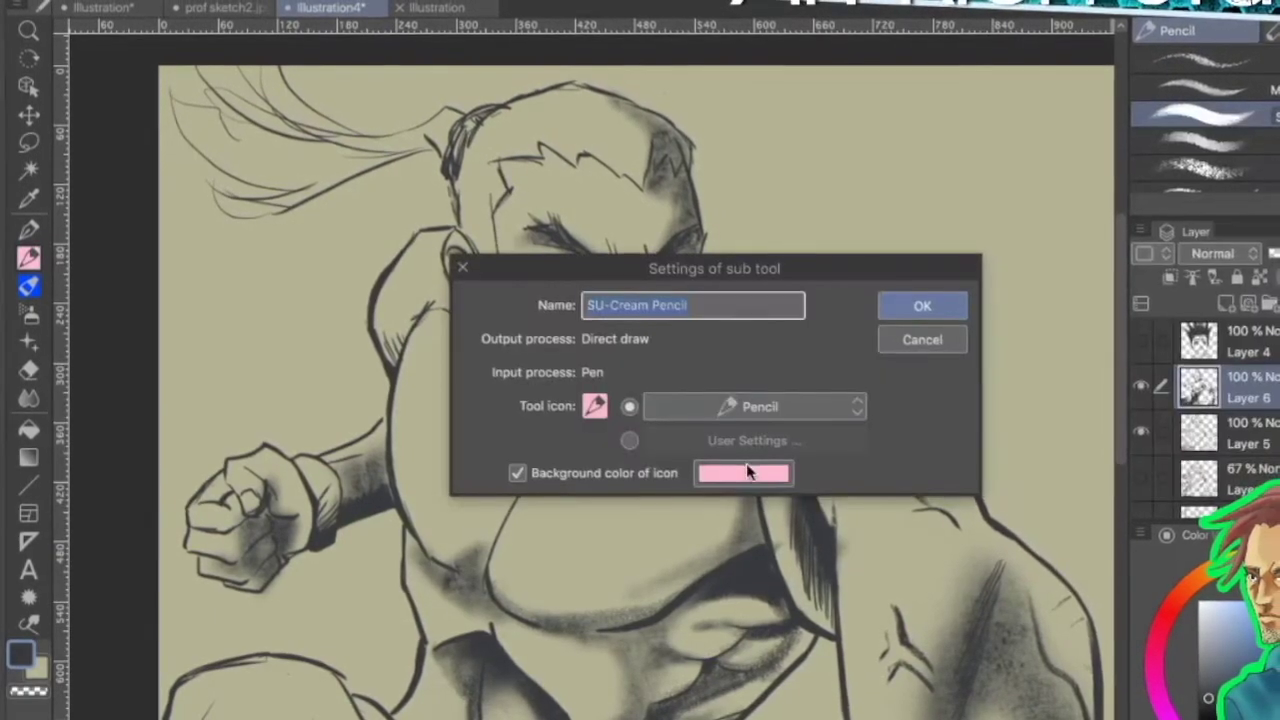
pyautogui.click(917, 303)
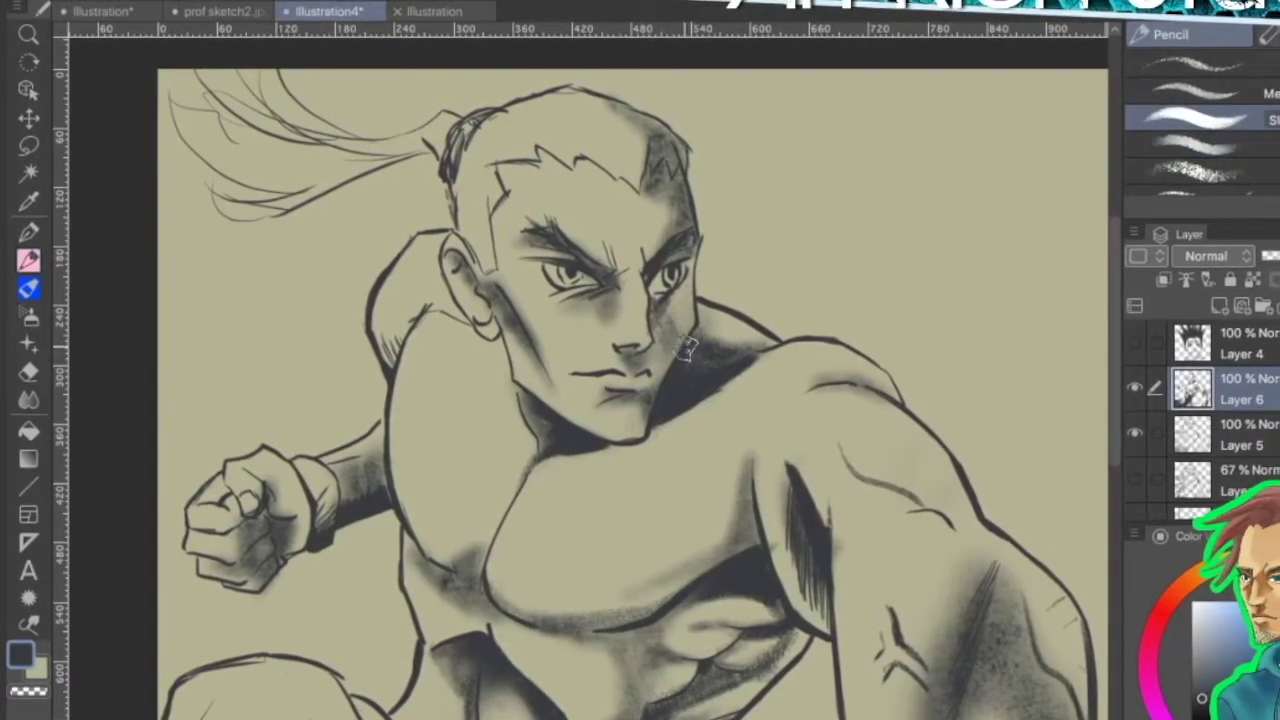
pyautogui.scroll(-3, 1200, 135)
pyautogui.click(1200, 135)
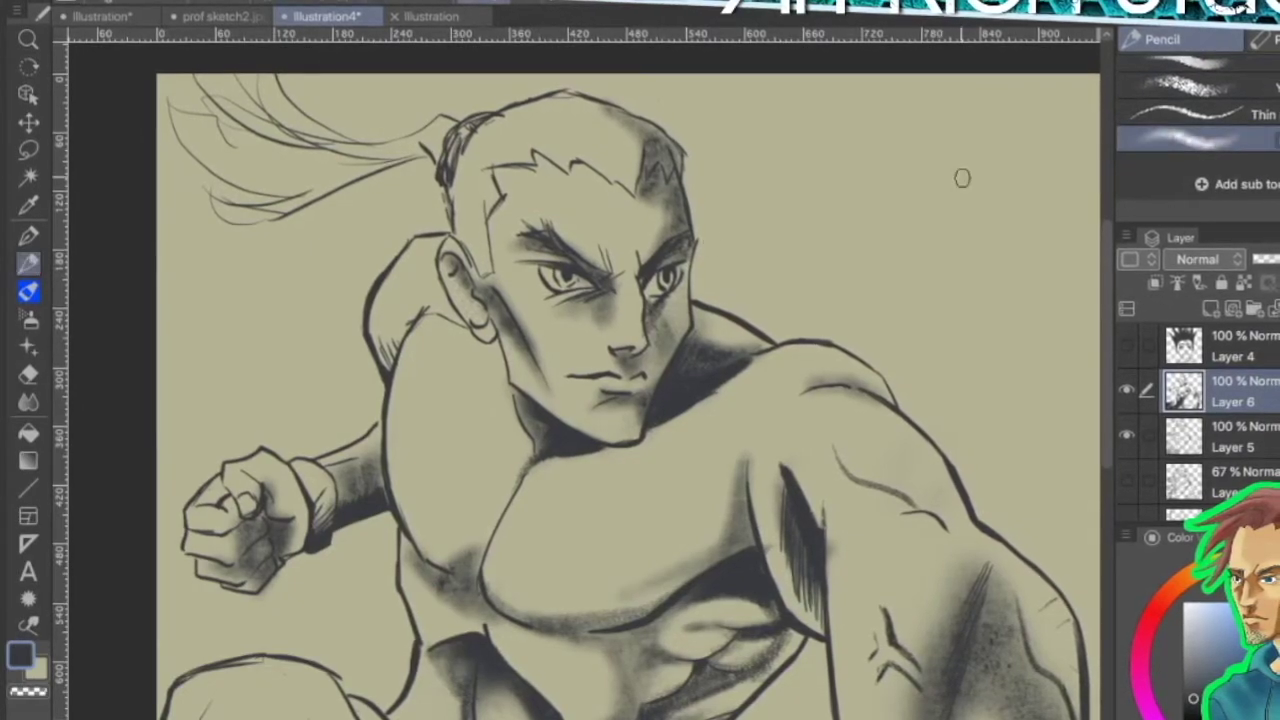
# - Shade the upper chest below the neck, the near shoulder and the upper arm's muscle line, reducing the brush size
pyautogui.moveTo(654, 423)
pyautogui.mouseDown()
pyautogui.moveTo(737, 455)
pyautogui.moveTo(598, 466)
pyautogui.moveTo(615, 452)
pyautogui.moveTo(713, 443)
pyautogui.moveTo(739, 396)
pyautogui.moveTo(731, 477)
pyautogui.mouseUp()
pyautogui.press('[')
pyautogui.moveTo(620, 432)
pyautogui.mouseDown()
pyautogui.moveTo(907, 457)
pyautogui.moveTo(933, 520)
pyautogui.moveTo(840, 469)
pyautogui.moveTo(902, 494)
pyautogui.moveTo(823, 487)
pyautogui.moveTo(936, 515)
pyautogui.moveTo(824, 444)
pyautogui.moveTo(872, 492)
pyautogui.mouseUp()
pyautogui.press('[')
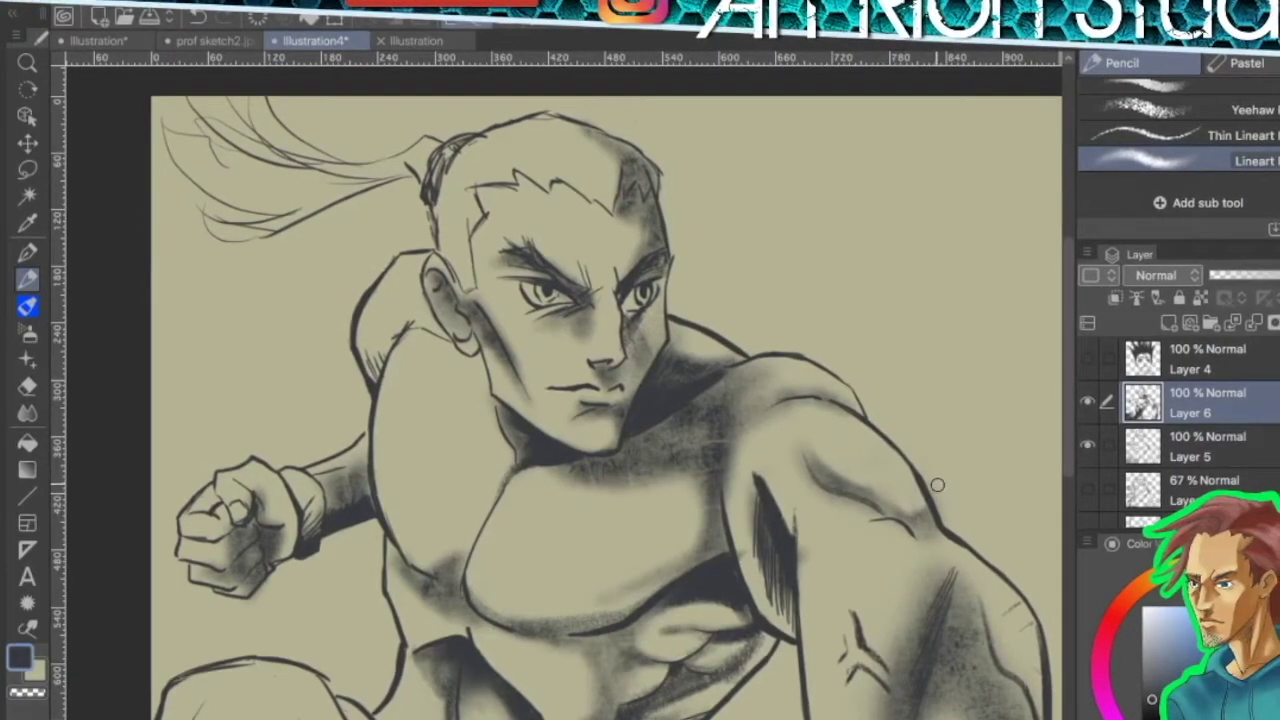
# - Deepen the soft shading on the thigh beside the knee hatching, the far fist and the far shoulder
pyautogui.moveTo(805, 472); pyautogui.dragTo(937, 272)
pyautogui.moveTo(677, 626); pyautogui.dragTo(831, 481)
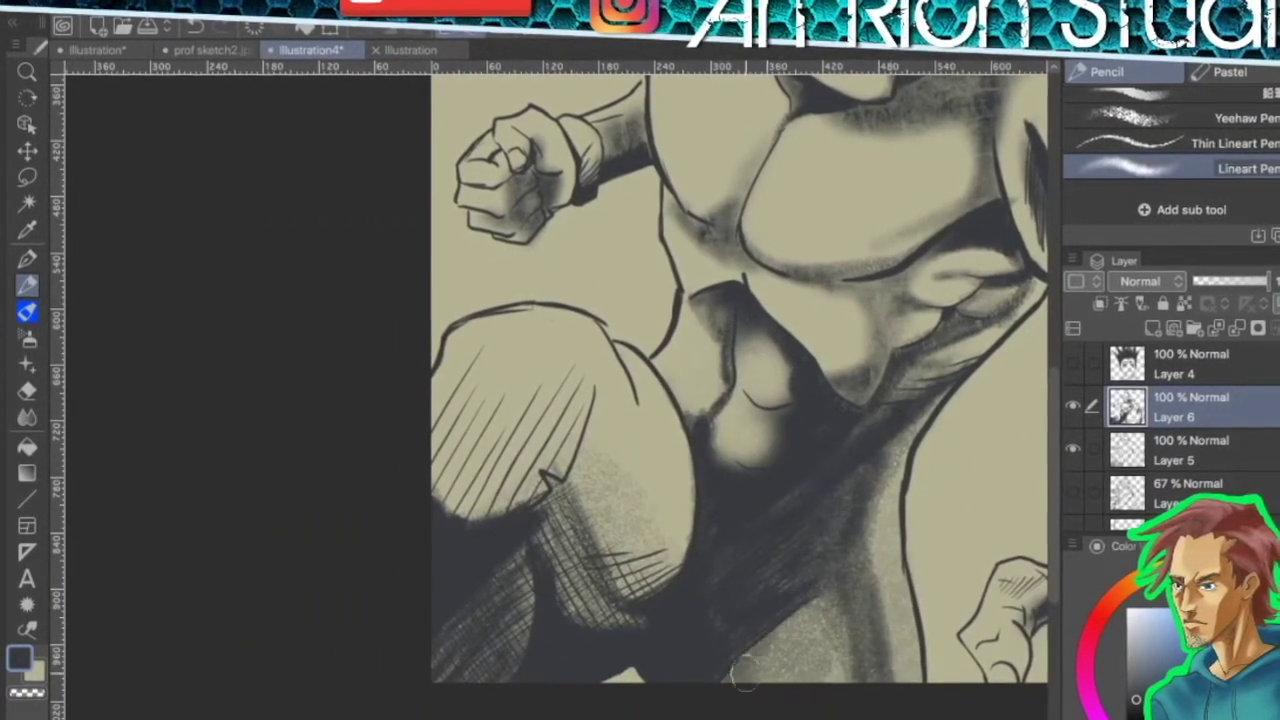
pyautogui.moveTo(737, 571); pyautogui.dragTo(782, 700)
pyautogui.moveTo(622, 562)
pyautogui.mouseDown()
pyautogui.moveTo(594, 608)
pyautogui.moveTo(622, 708)
pyautogui.mouseUp()
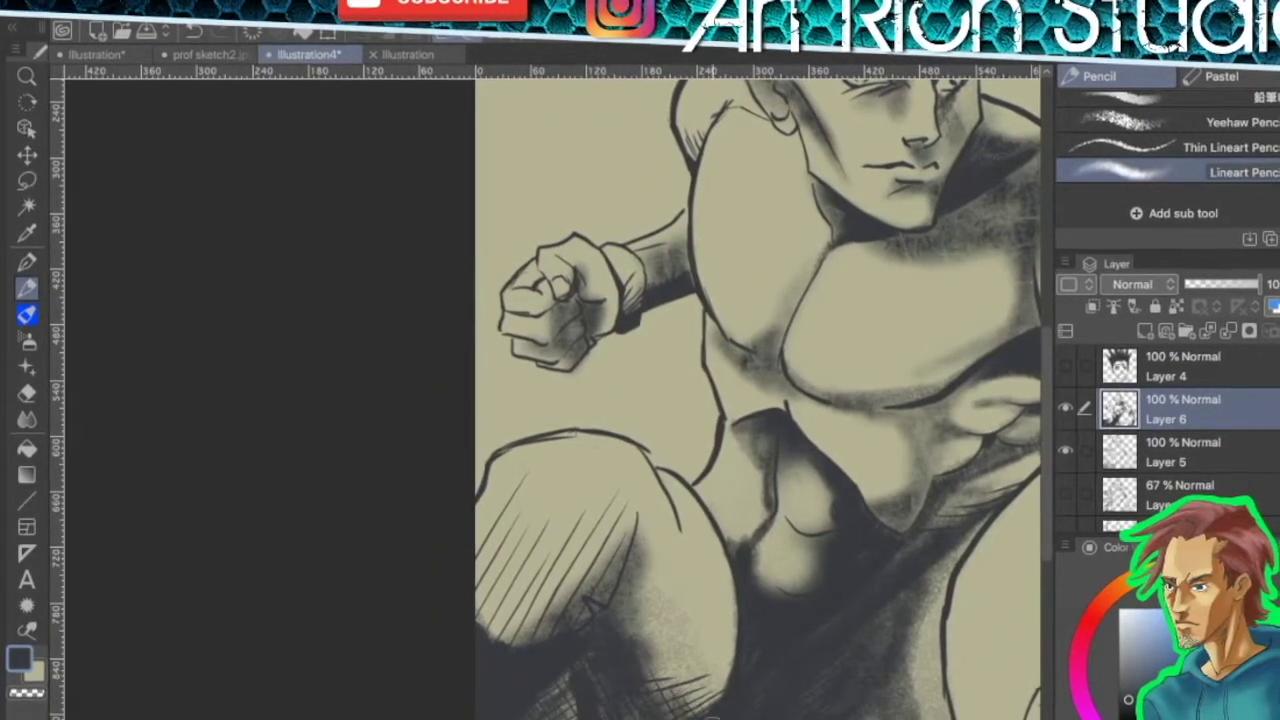
pyautogui.moveTo(737, 545); pyautogui.dragTo(763, 632)
pyautogui.moveTo(765, 524); pyautogui.dragTo(786, 611)
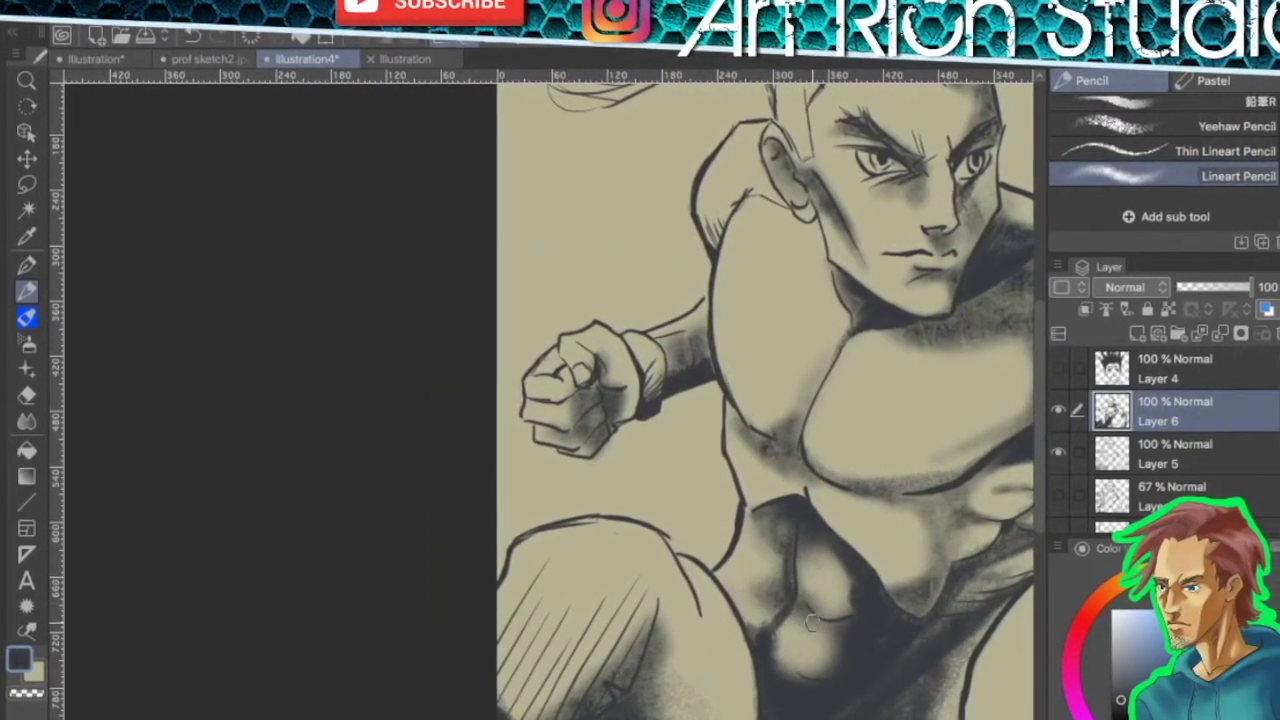
pyautogui.moveTo(588, 427); pyautogui.dragTo(585, 405)
pyautogui.moveTo(668, 342)
pyautogui.mouseDown()
pyautogui.moveTo(856, 438)
pyautogui.moveTo(714, 353)
pyautogui.mouseUp()
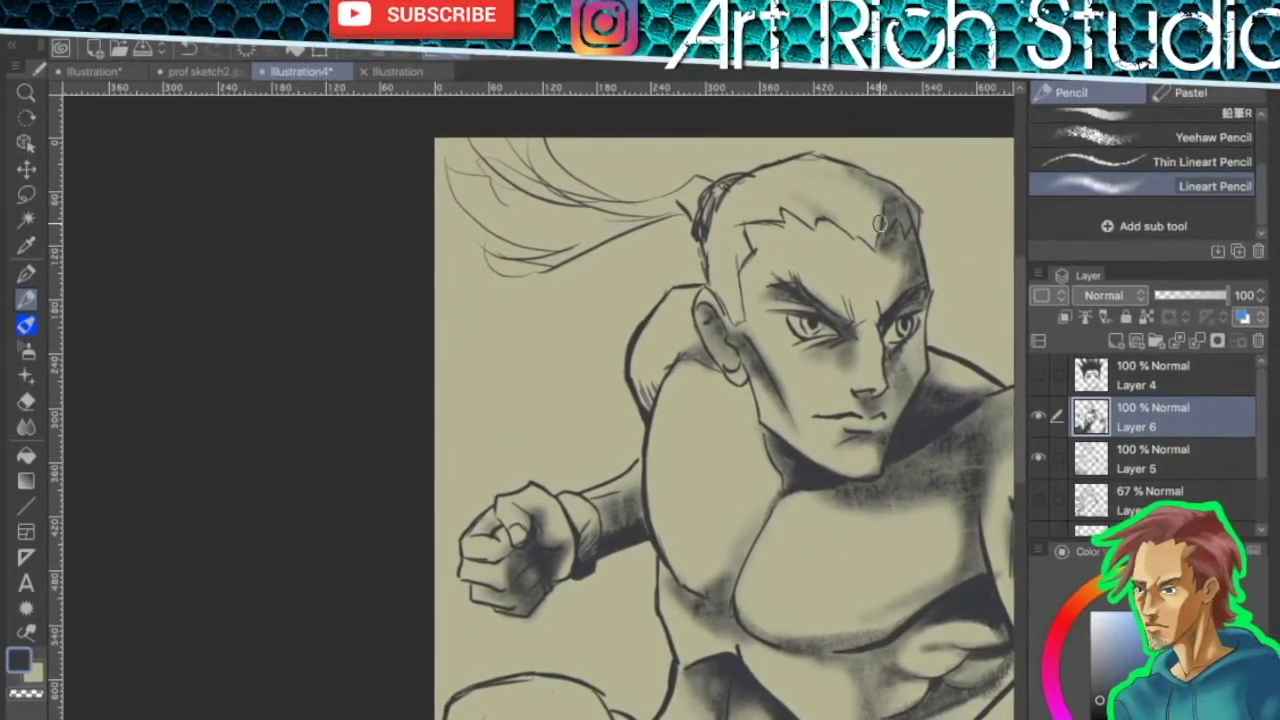
# - Draw fine hair strands over the scalp and ponytail with the Thin Lineart Pencil, undoing one stray strand
pyautogui.click(1184, 164)
pyautogui.moveTo(851, 224)
pyautogui.mouseDown()
pyautogui.moveTo(818, 186)
pyautogui.moveTo(738, 190)
pyautogui.moveTo(708, 212)
pyautogui.mouseUp()
pyautogui.moveTo(735, 260)
pyautogui.mouseDown()
pyautogui.moveTo(706, 240)
pyautogui.moveTo(515, 244)
pyautogui.mouseUp()
pyautogui.moveTo(610, 245); pyautogui.dragTo(546, 366)
pyautogui.hotkey('ctrl', 'z')
pyautogui.moveTo(640, 238)
pyautogui.mouseDown()
pyautogui.moveTo(545, 346)
pyautogui.moveTo(600, 285)
pyautogui.moveTo(563, 320)
pyautogui.moveTo(548, 306)
pyautogui.mouseUp()
pyautogui.moveTo(462, 232)
pyautogui.mouseDown()
pyautogui.moveTo(500, 270)
pyautogui.moveTo(550, 280)
pyautogui.mouseUp()
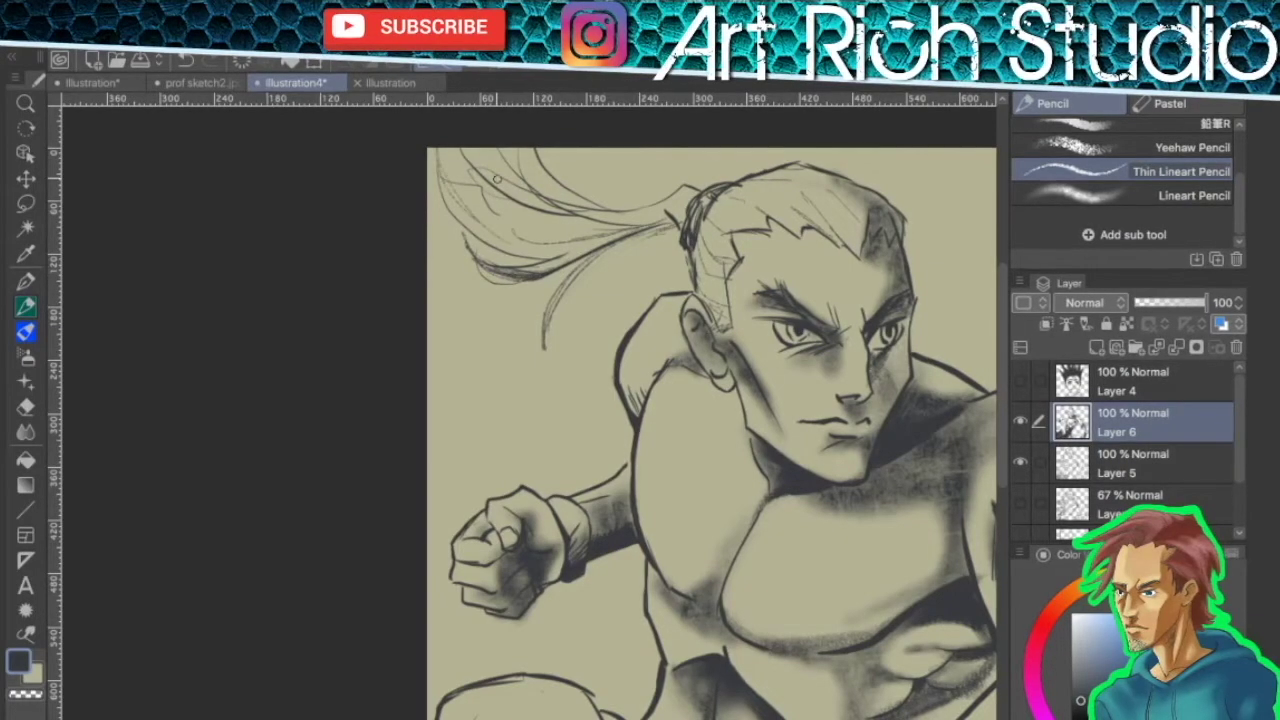
# - Add a new layer above the shading and paint soft white highlights on the near arm, armpit edge, cheekbone and forehead
pyautogui.hotkey('ctrl', '-')
pyautogui.hotkey('ctrl', '-')
pyautogui.press('b')
pyautogui.hotkey('ctrl', 'shift', 'n')
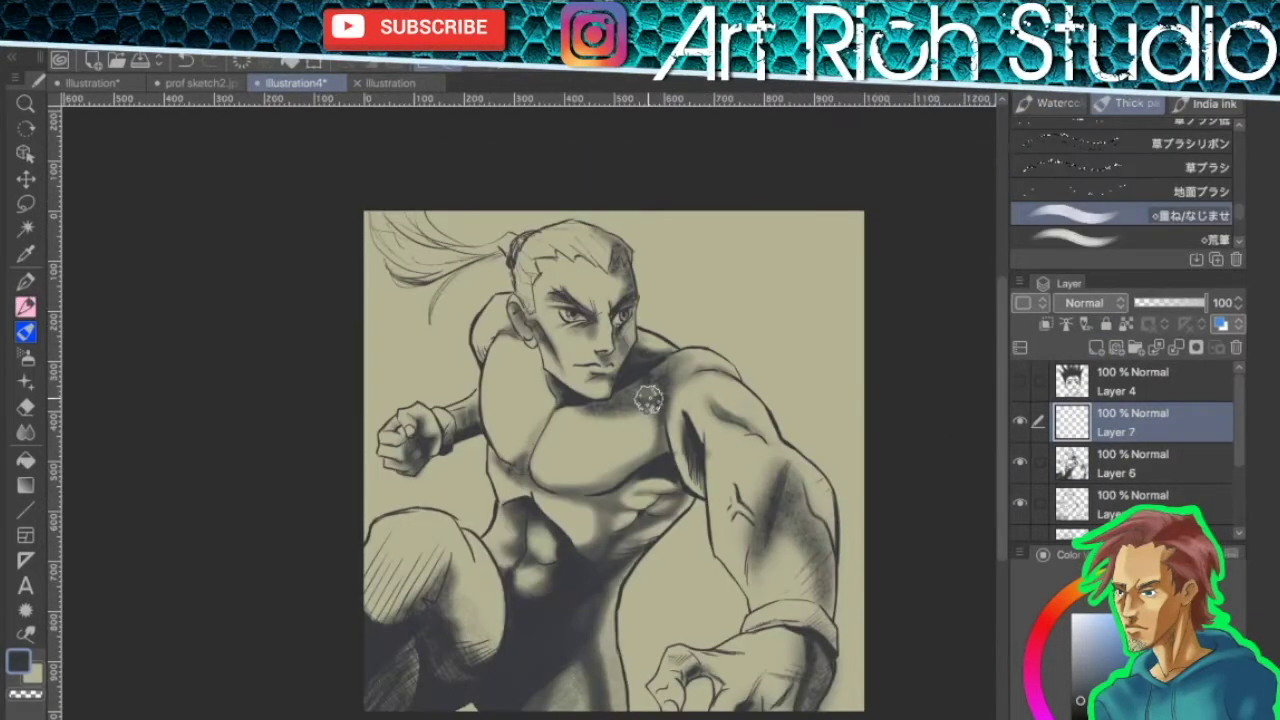
pyautogui.hotkey('ctrl', '+')
pyautogui.press('x')
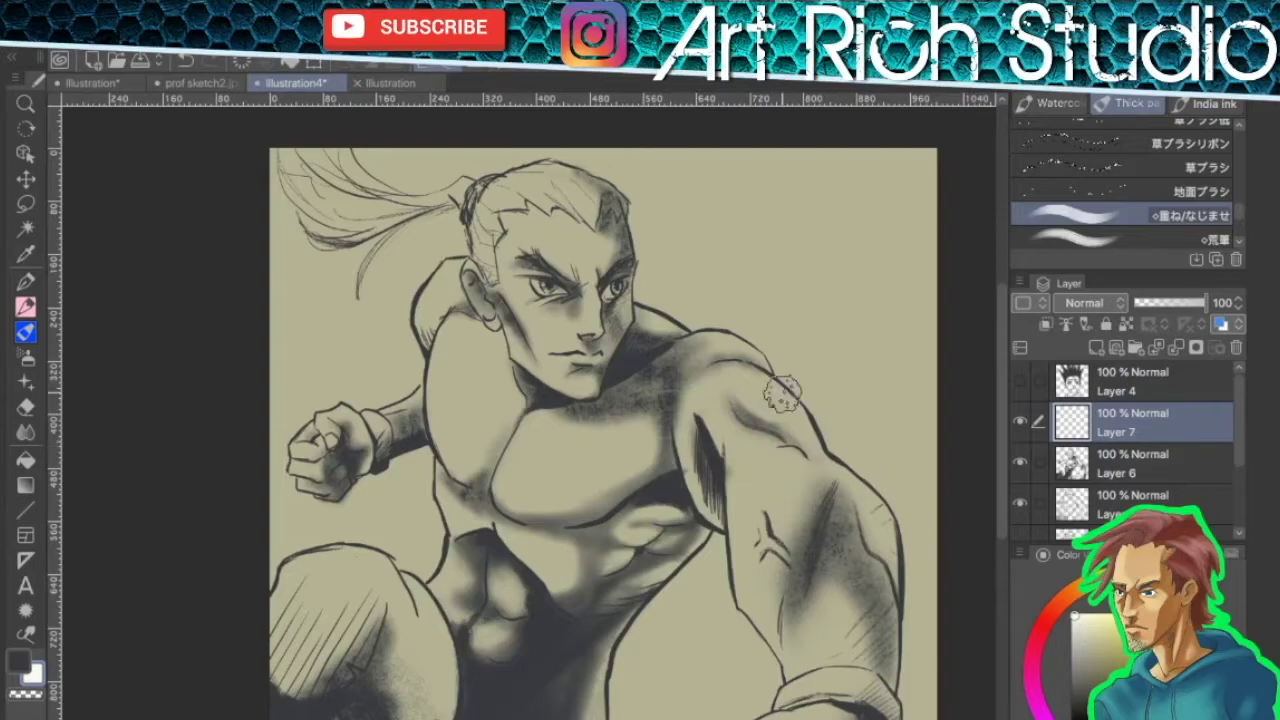
pyautogui.moveTo(678, 443); pyautogui.dragTo(772, 632)
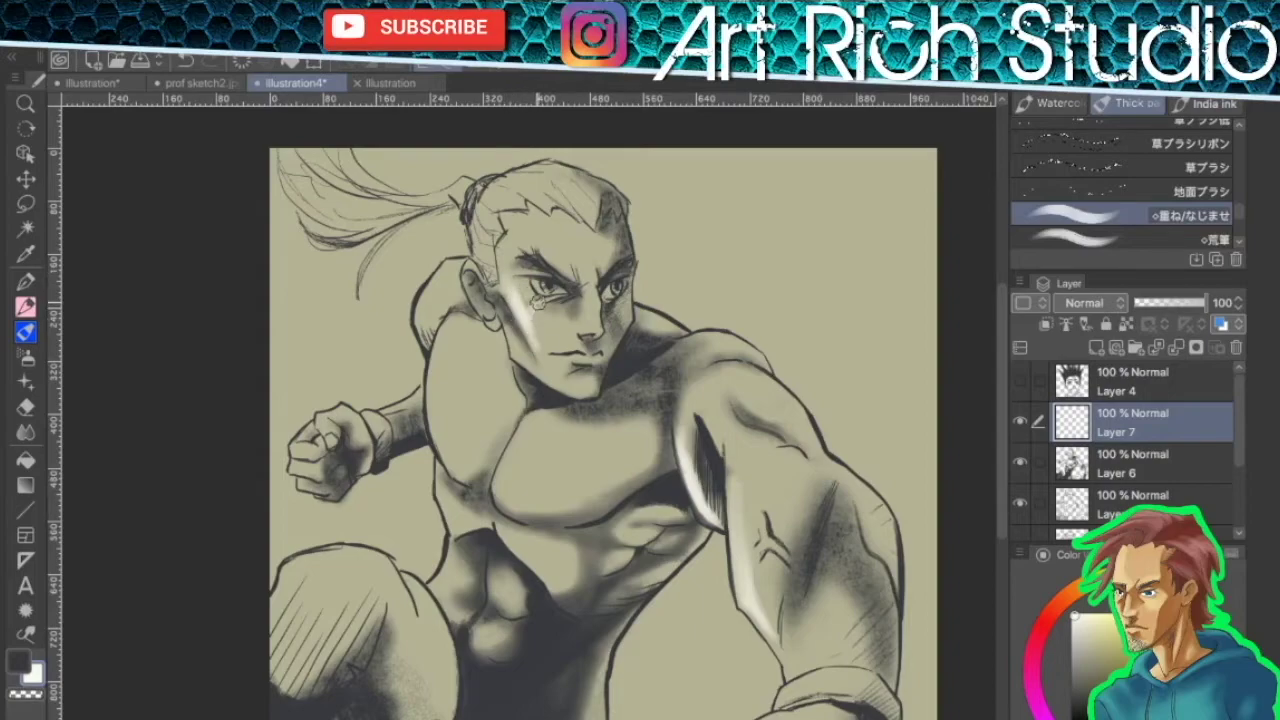
pyautogui.moveTo(552, 243)
pyautogui.mouseDown()
pyautogui.moveTo(522, 230)
pyautogui.moveTo(580, 225)
pyautogui.moveTo(565, 212)
pyautogui.mouseUp()
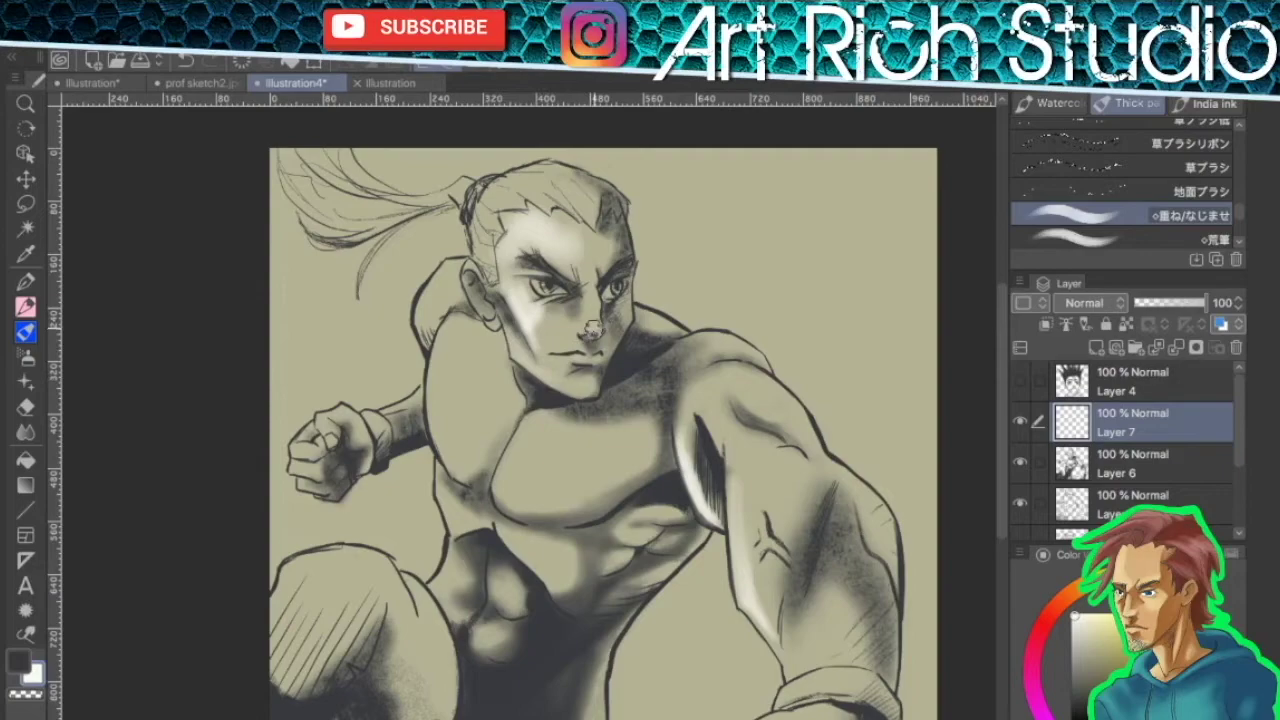
# - Switch to the SU-Cream Pencil and add crisp white highlights to the forehead, cheekbone, eyes, nose and ear
pyautogui.press('p')
pyautogui.press('p')
pyautogui.scroll(1, 591, 328)
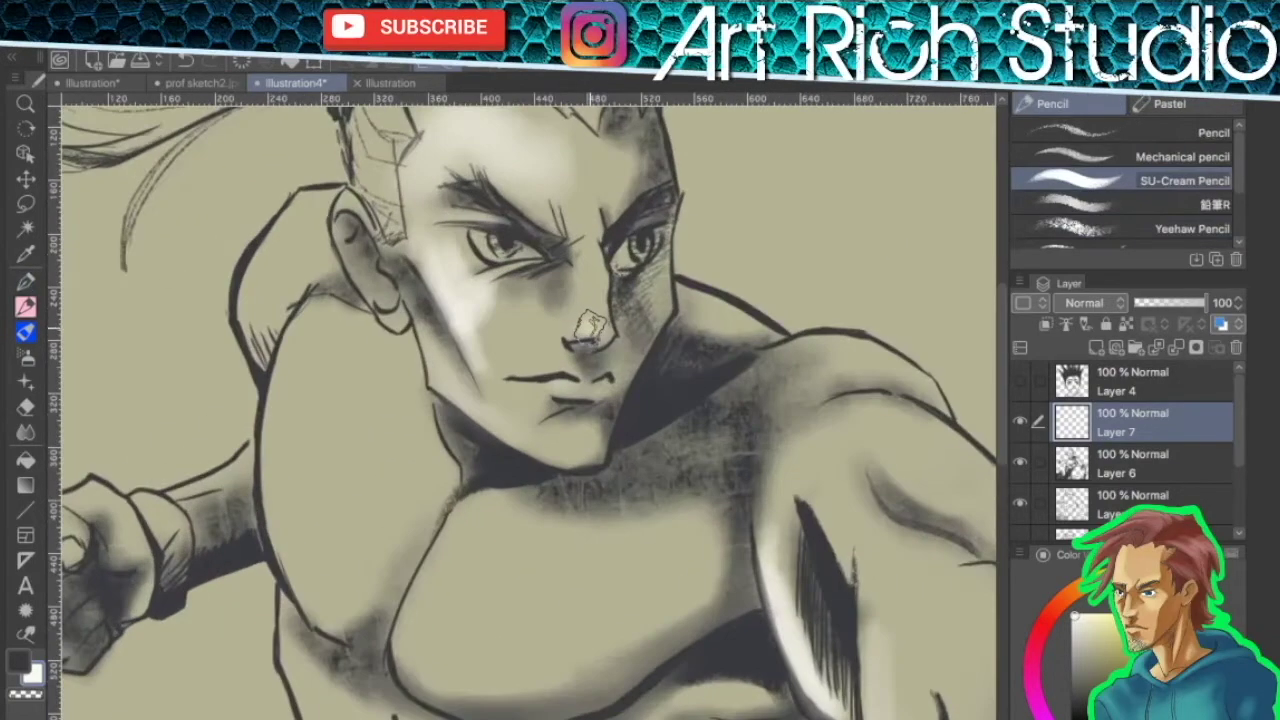
pyautogui.moveTo(447, 216)
pyautogui.mouseDown()
pyautogui.moveTo(508, 217)
pyautogui.moveTo(566, 344)
pyautogui.mouseUp()
pyautogui.moveTo(512, 243)
pyautogui.mouseDown()
pyautogui.moveTo(557, 254)
pyautogui.moveTo(535, 271)
pyautogui.mouseUp()
pyautogui.moveTo(405, 325); pyautogui.dragTo(428, 340)
pyautogui.moveTo(533, 405)
pyautogui.mouseDown()
pyautogui.moveTo(515, 440)
pyautogui.moveTo(602, 368)
pyautogui.mouseUp()
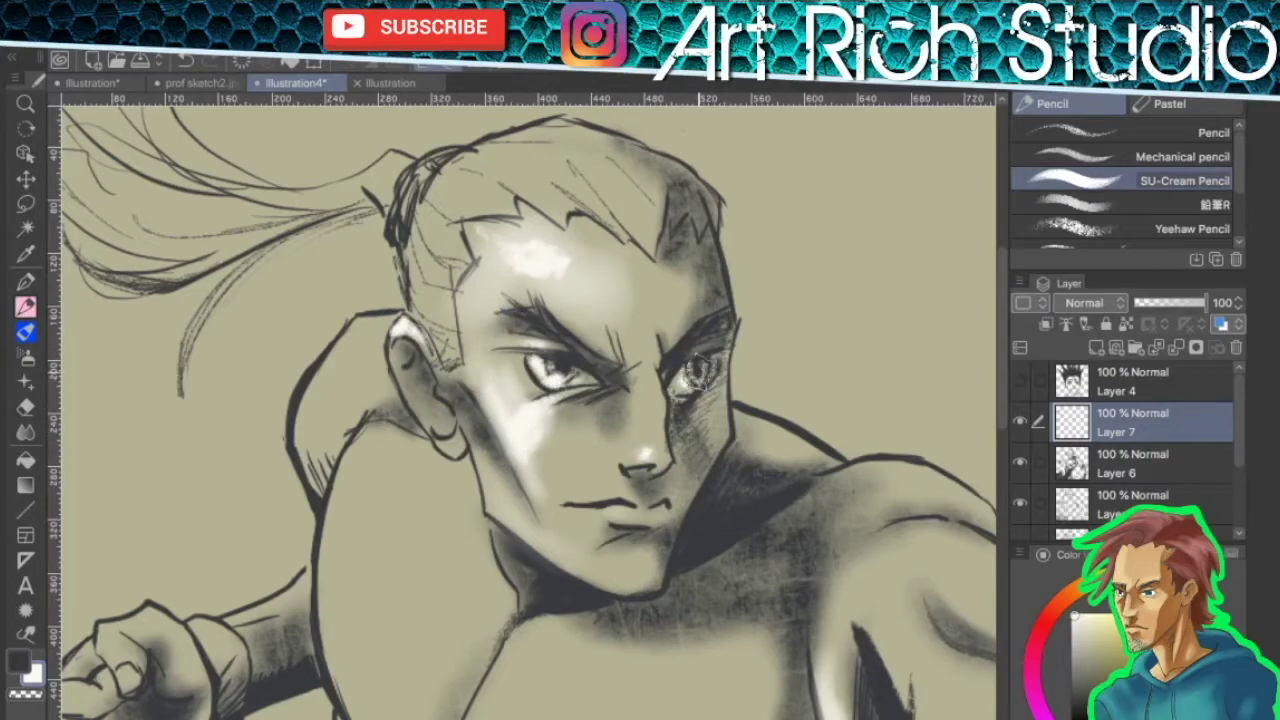
# - Add white highlights to the lips and nose bridge, and softly brighten the forehead between the brows with the blending brush, undoing one stray stroke
pyautogui.moveTo(594, 520); pyautogui.dragTo(645, 508)
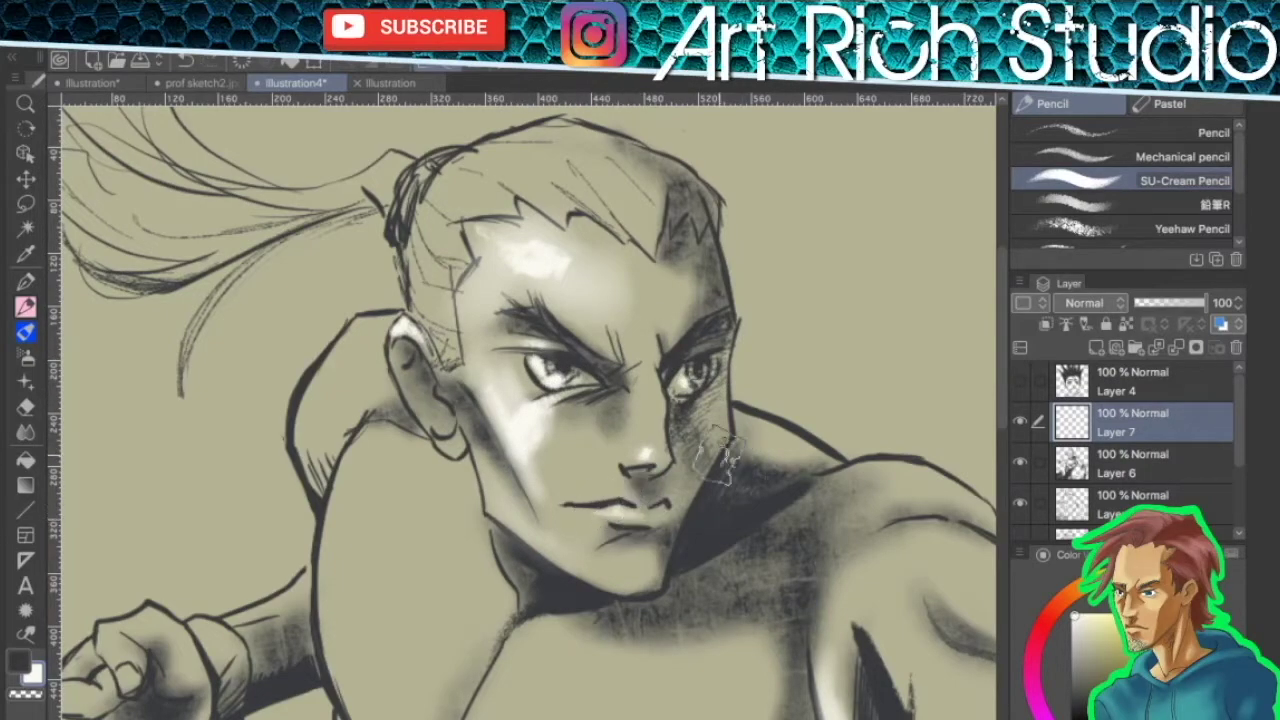
pyautogui.press('b')
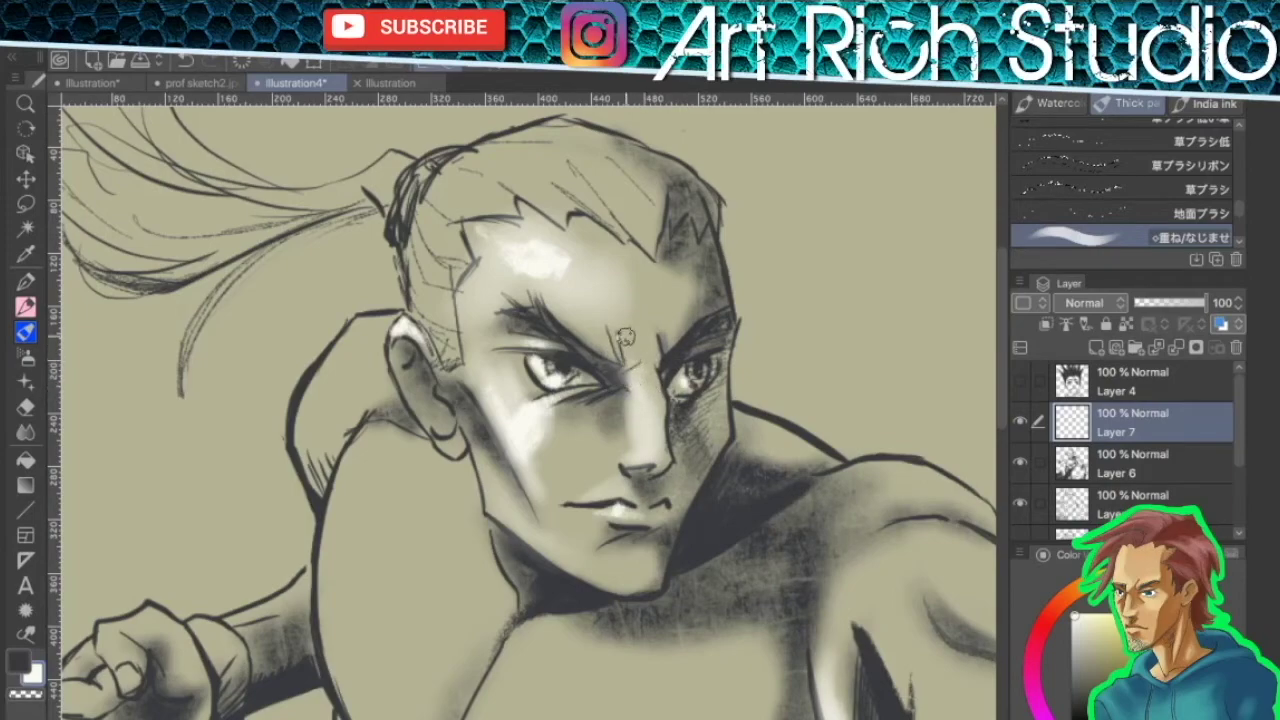
pyautogui.press(']')
pyautogui.press(']')
pyautogui.press(']')
pyautogui.press(']')
pyautogui.moveTo(512, 268); pyautogui.dragTo(591, 243)
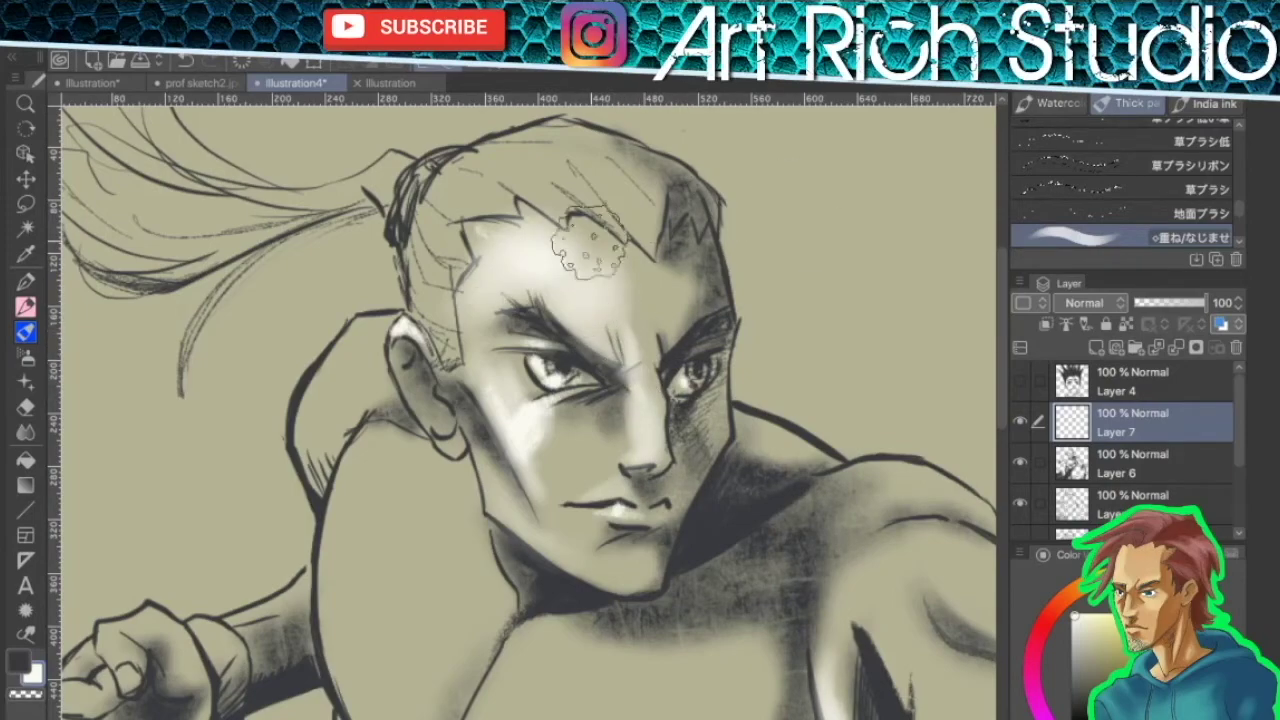
pyautogui.hotkey('ctrl', 'z')
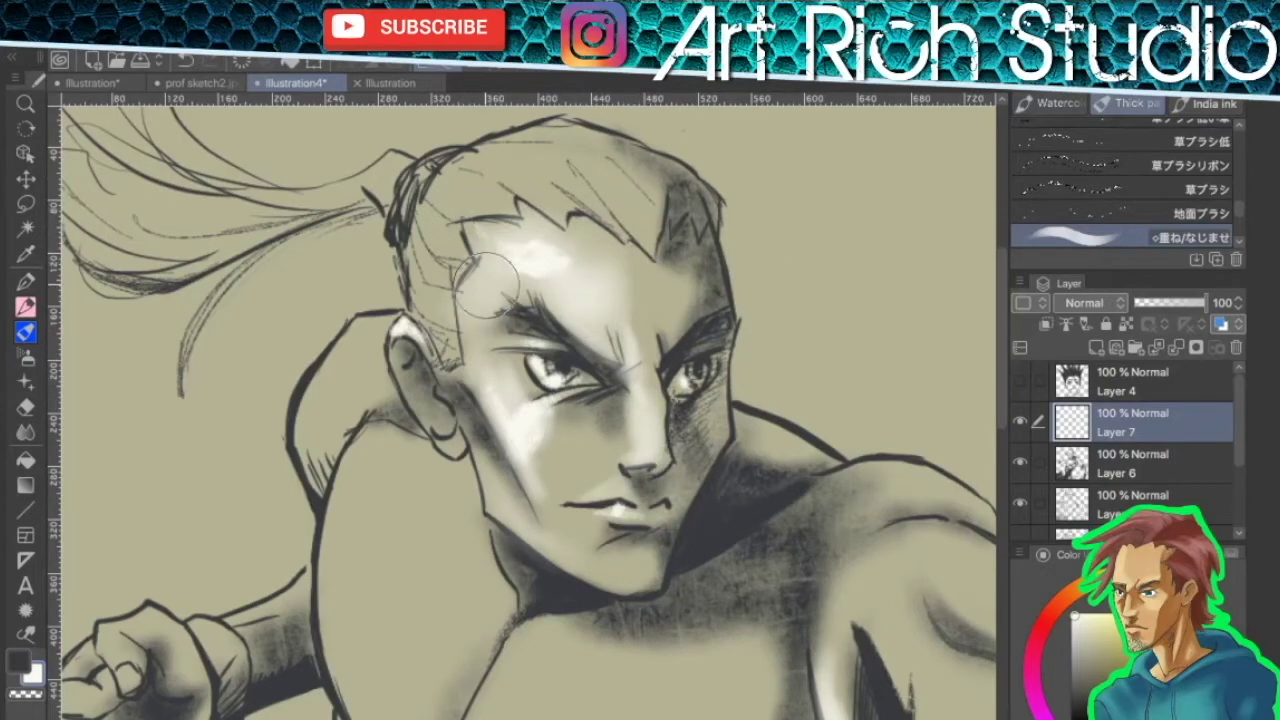
pyautogui.moveTo(643, 300); pyautogui.dragTo(605, 310)
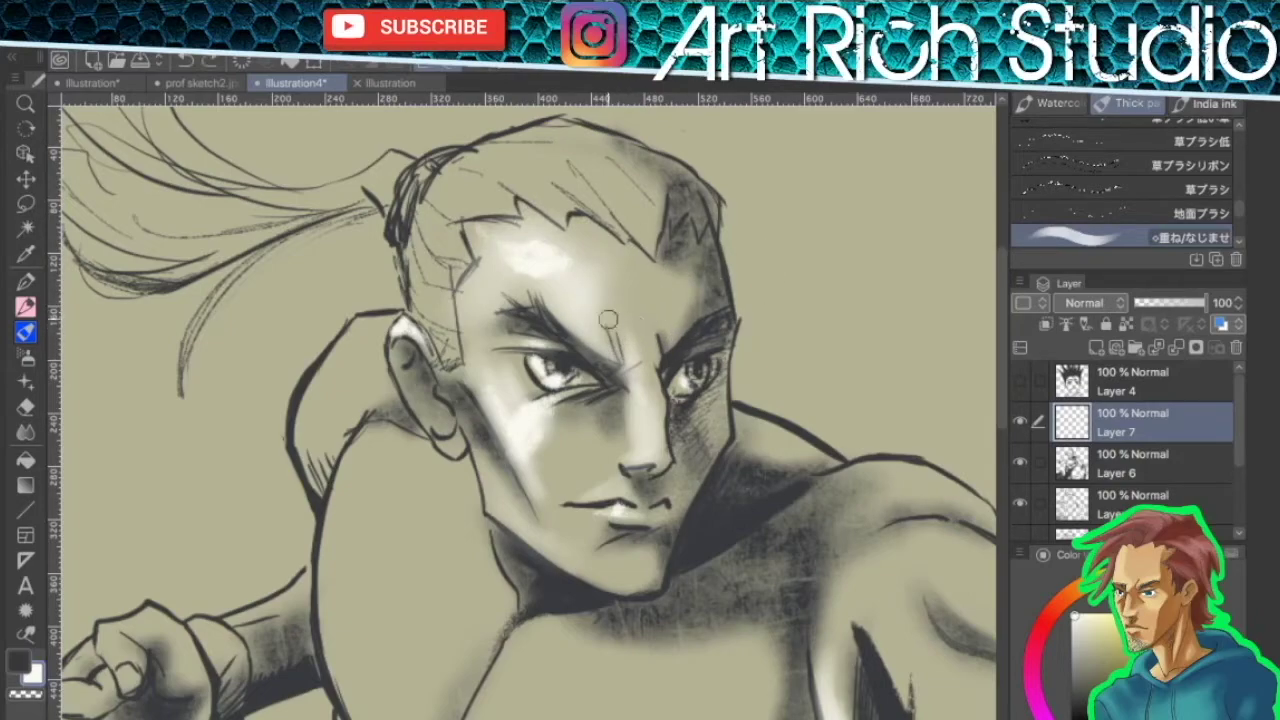
# - Paint white highlights over the far shoulder and far upper arm with the SU-Cream Pencil
pyautogui.press('p')
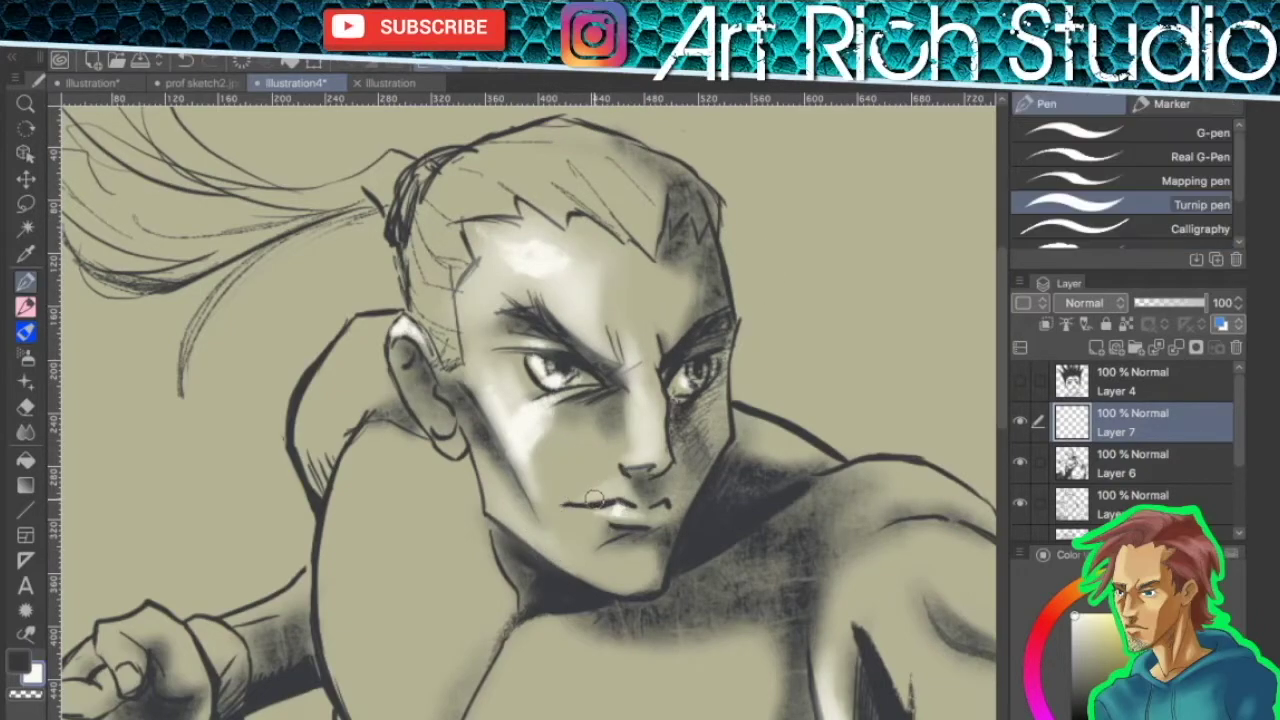
pyautogui.press('p')
pyautogui.moveTo(578, 505); pyautogui.dragTo(664, 456)
pyautogui.moveTo(420, 335)
pyautogui.mouseDown()
pyautogui.moveTo(460, 274)
pyautogui.moveTo(405, 375)
pyautogui.moveTo(423, 571)
pyautogui.moveTo(460, 480)
pyautogui.mouseUp()
pyautogui.moveTo(466, 428); pyautogui.dragTo(504, 482)
# - Paint a soft white highlight across the chest and add crisp white streaks over it with the SU-Cream Pencil
pyautogui.press('b')
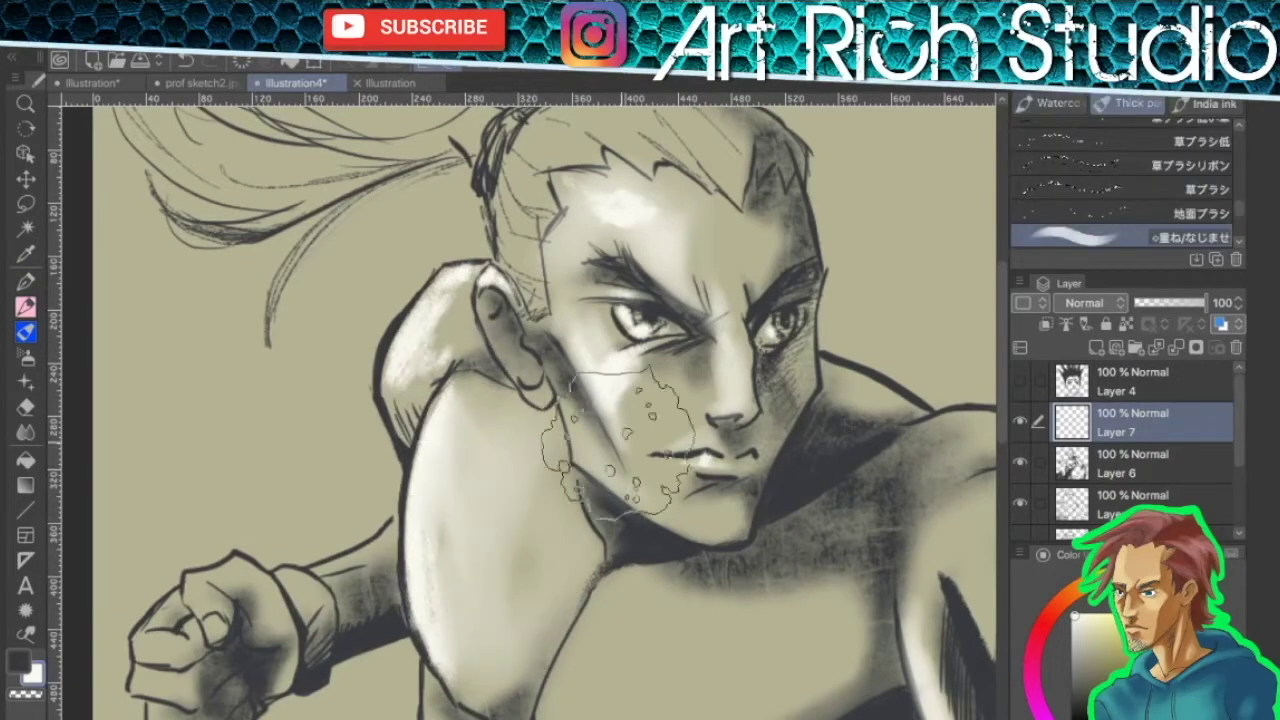
pyautogui.scroll(-2, 690, 420)
pyautogui.moveTo(645, 588)
pyautogui.mouseDown()
pyautogui.moveTo(634, 558)
pyautogui.moveTo(687, 566)
pyautogui.mouseUp()
pyautogui.press('p')
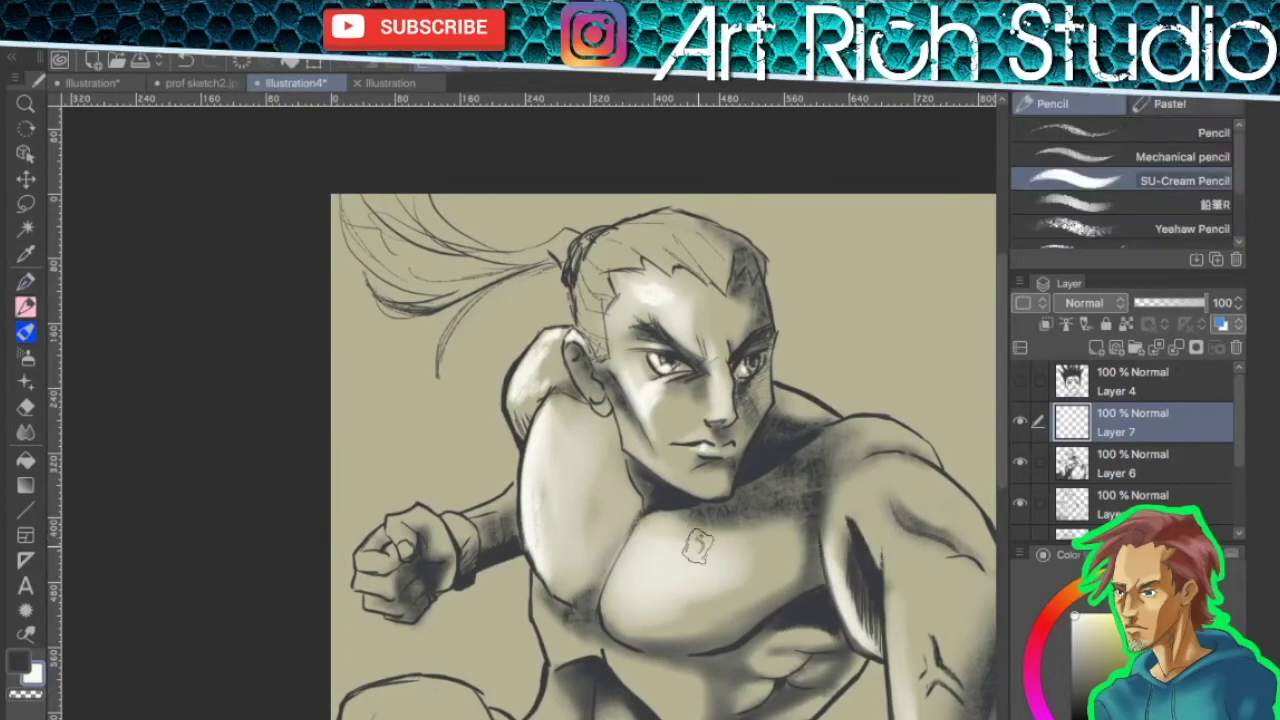
pyautogui.moveTo(640, 615); pyautogui.dragTo(818, 555)
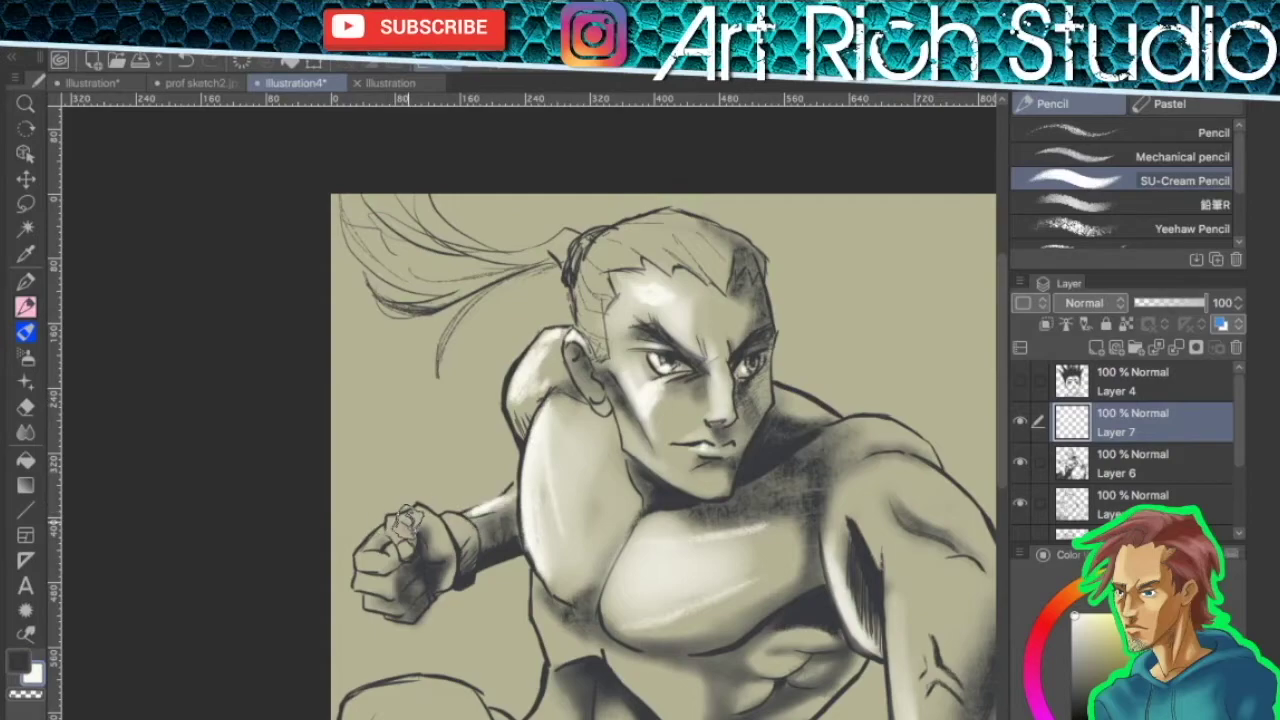
# - Add white highlights to the far fist on Layer 7 and darken its finger and palm shadows on Layer 6 with the SU-Cream Pencil
pyautogui.moveTo(414, 515)
pyautogui.mouseDown()
pyautogui.moveTo(362, 555)
pyautogui.moveTo(372, 600)
pyautogui.mouseUp()
pyautogui.press('b')
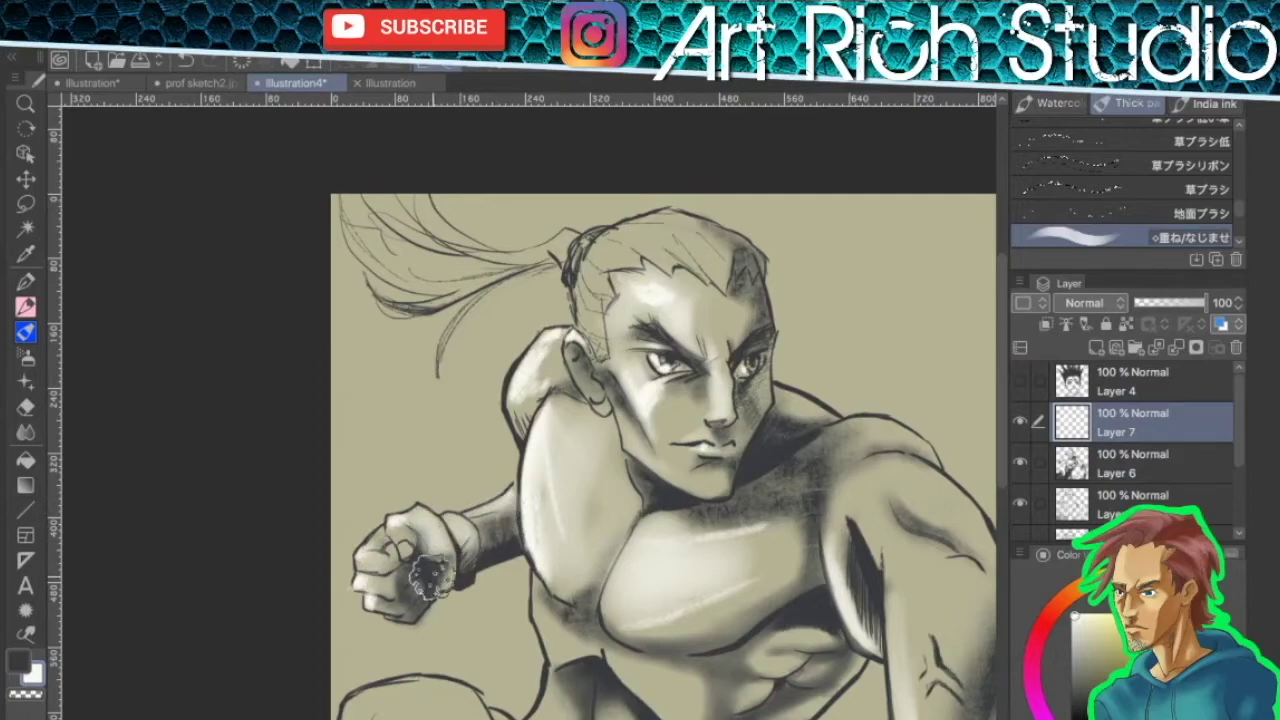
pyautogui.press('p')
pyautogui.press('x')
pyautogui.click(1116, 472)
pyautogui.press('p')
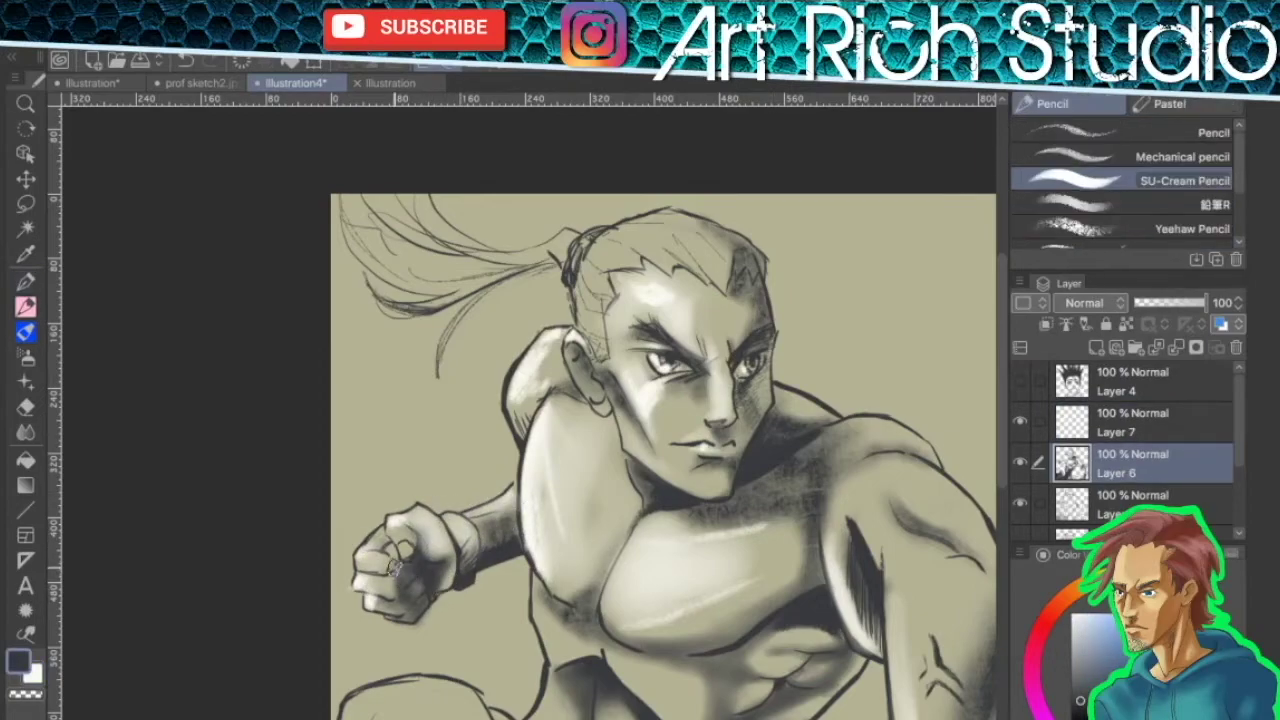
pyautogui.scroll(2, 397, 572)
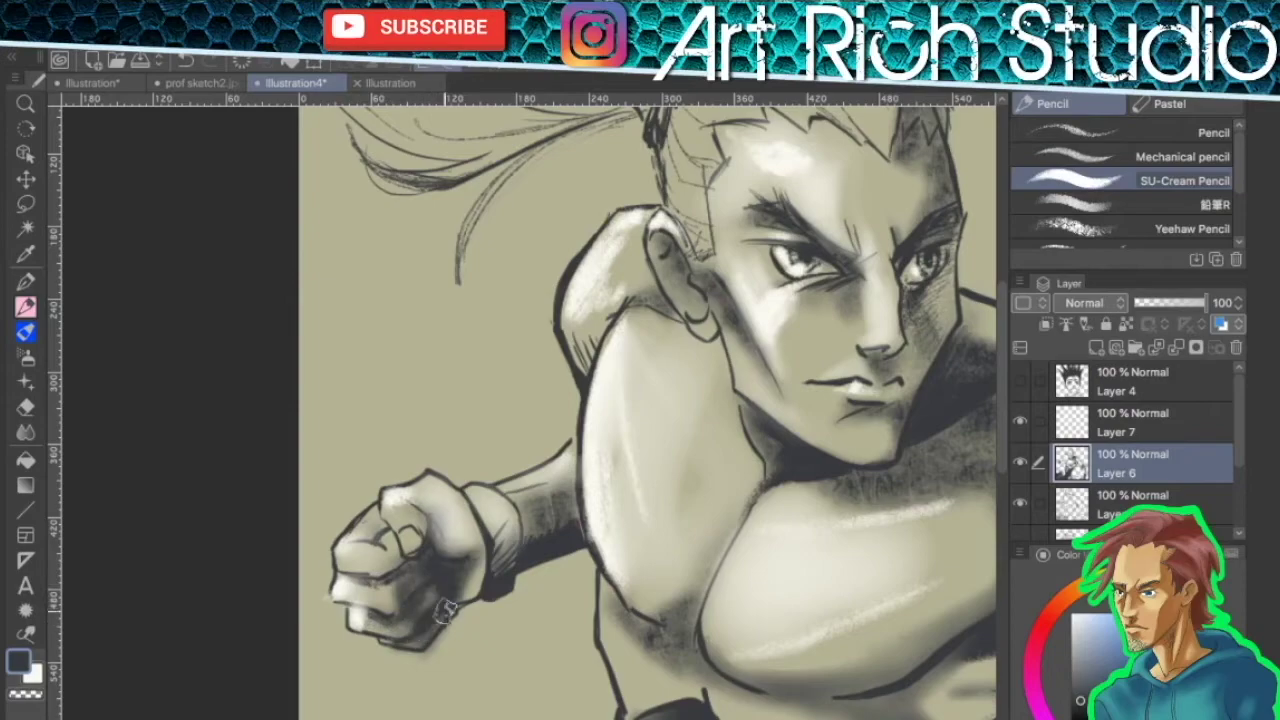
pyautogui.moveTo(408, 565); pyautogui.dragTo(466, 601)
# - Return to Layer 7 and paint soft white highlights on the abdomen, the waist and the folds beside the groin
pyautogui.moveTo(773, 585); pyautogui.dragTo(813, 265)
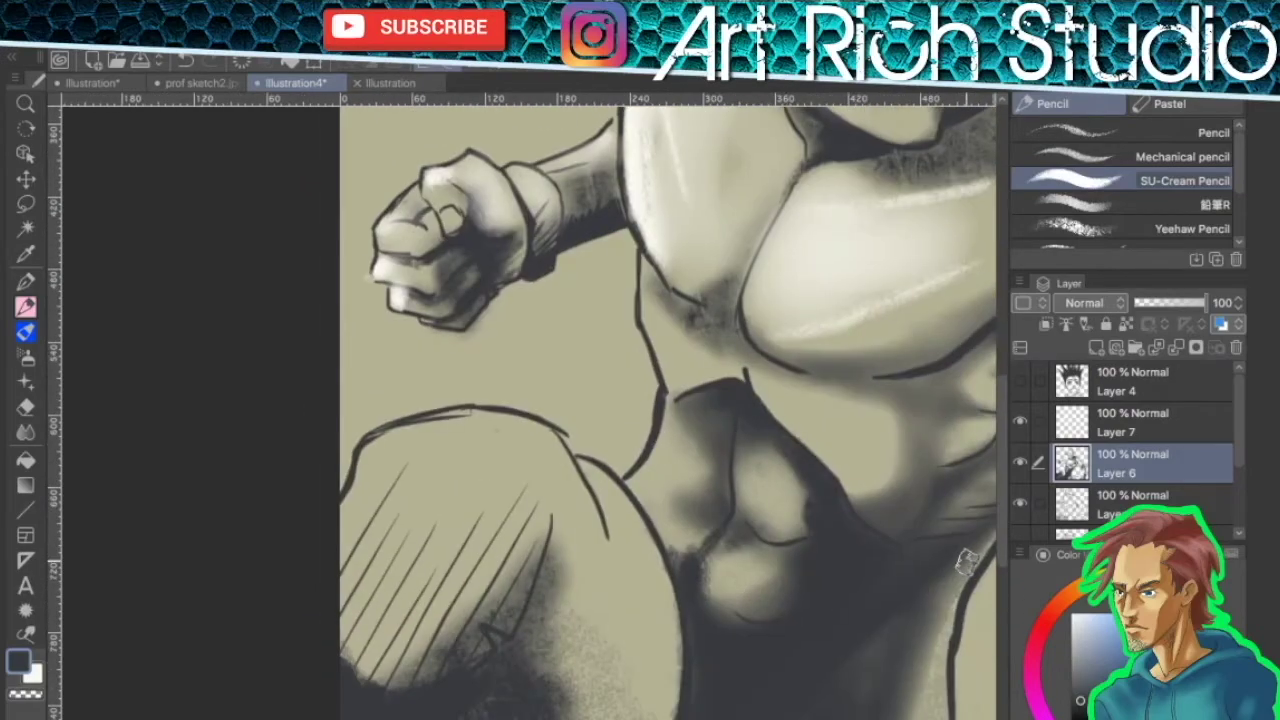
pyautogui.click(1136, 432)
pyautogui.press('b')
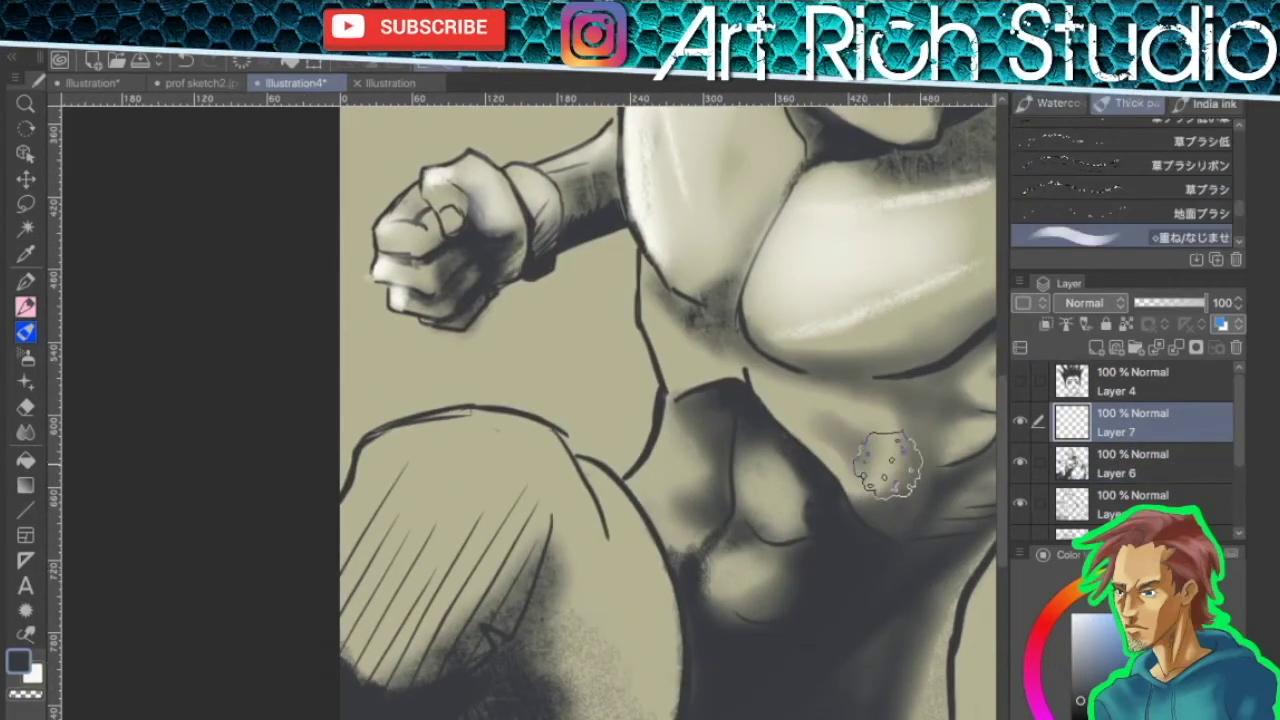
pyautogui.press('x')
pyautogui.moveTo(848, 424)
pyautogui.mouseDown()
pyautogui.moveTo(863, 463)
pyautogui.moveTo(866, 442)
pyautogui.mouseUp()
pyautogui.moveTo(660, 340)
pyautogui.mouseDown()
pyautogui.moveTo(647, 310)
pyautogui.moveTo(668, 341)
pyautogui.mouseUp()
pyautogui.scroll(2, 651, 296)
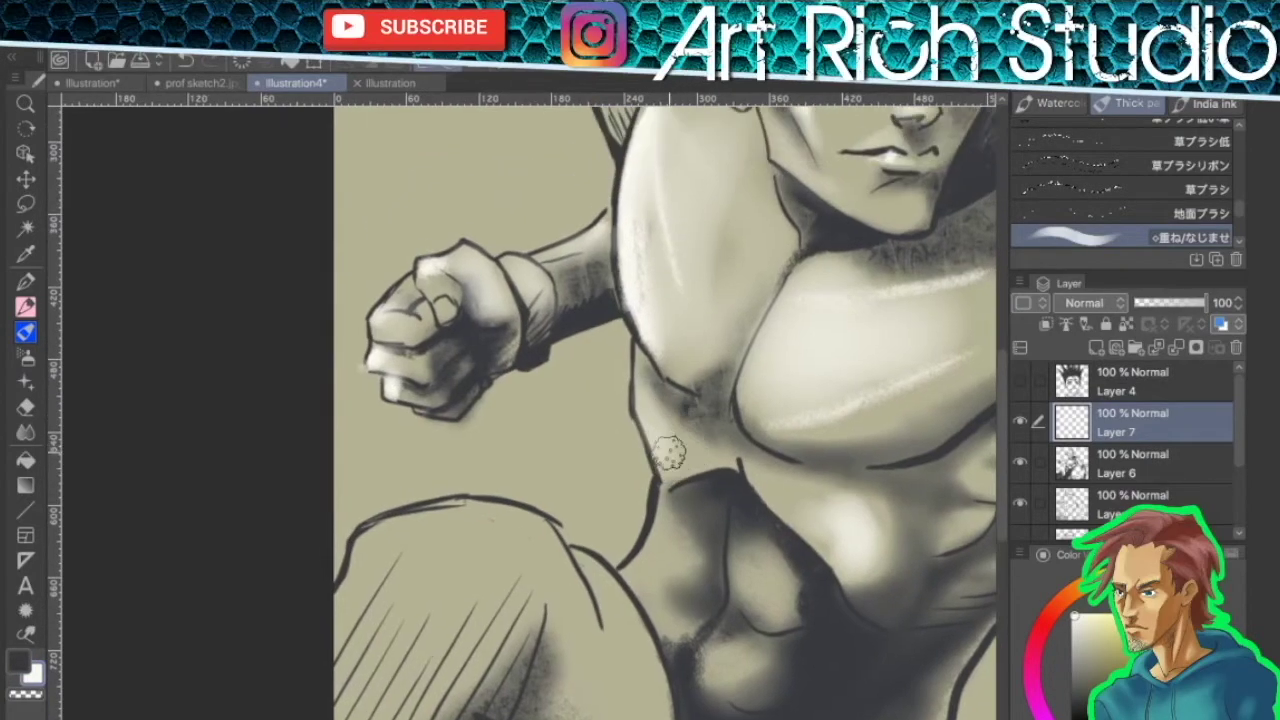
pyautogui.moveTo(754, 562); pyautogui.dragTo(770, 602)
pyautogui.moveTo(655, 600); pyautogui.dragTo(687, 619)
pyautogui.moveTo(729, 664); pyautogui.dragTo(750, 645)
# - Paint soft white highlights on top of the raised knee, along its thigh and on the other thigh's outer edge
pyautogui.moveTo(744, 592); pyautogui.dragTo(817, 473)
pyautogui.moveTo(662, 452)
pyautogui.mouseDown()
pyautogui.moveTo(708, 515)
pyautogui.moveTo(486, 429)
pyautogui.moveTo(514, 480)
pyautogui.moveTo(668, 443)
pyautogui.moveTo(594, 429)
pyautogui.moveTo(588, 376)
pyautogui.mouseUp()
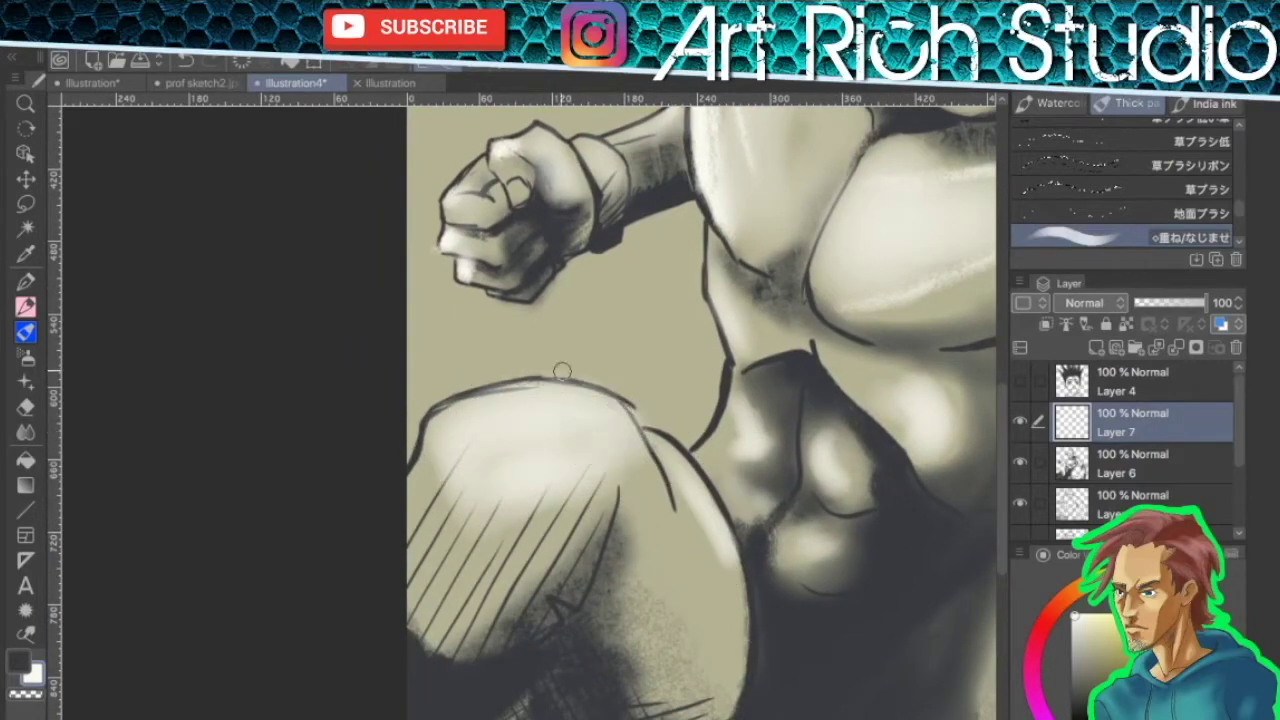
pyautogui.moveTo(900, 534); pyautogui.dragTo(633, 434)
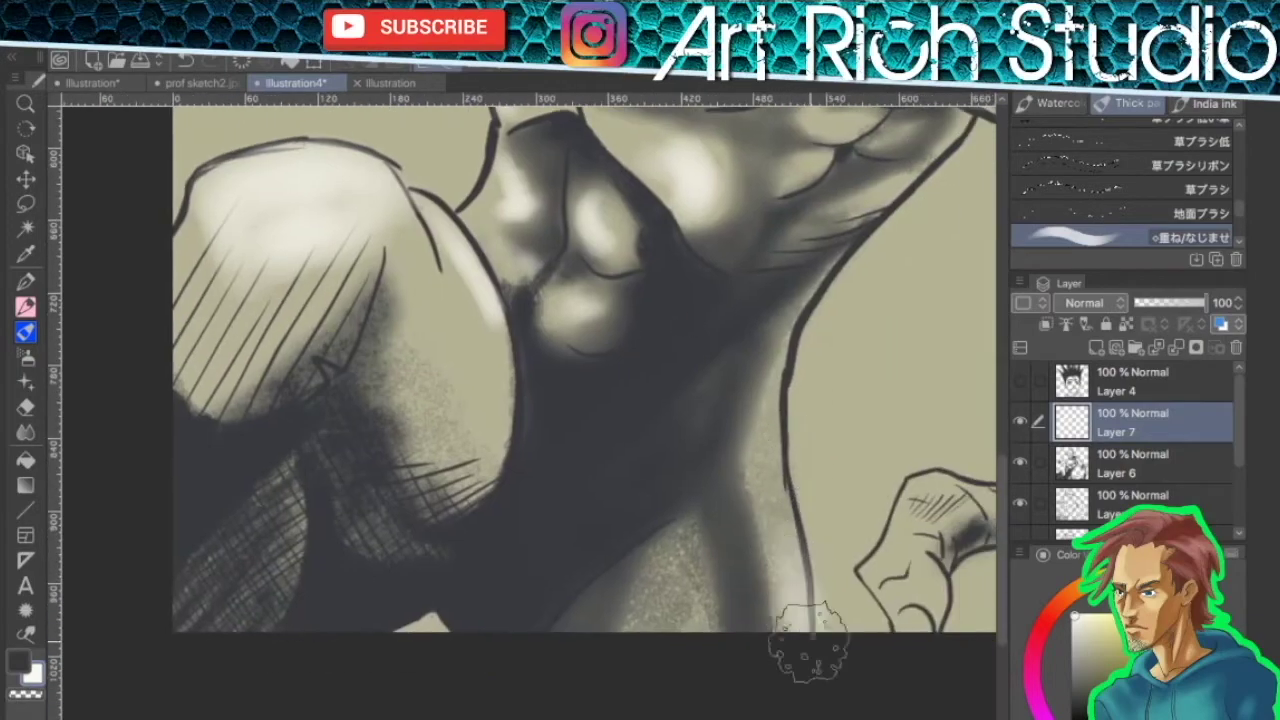
pyautogui.moveTo(806, 651); pyautogui.dragTo(646, 561)
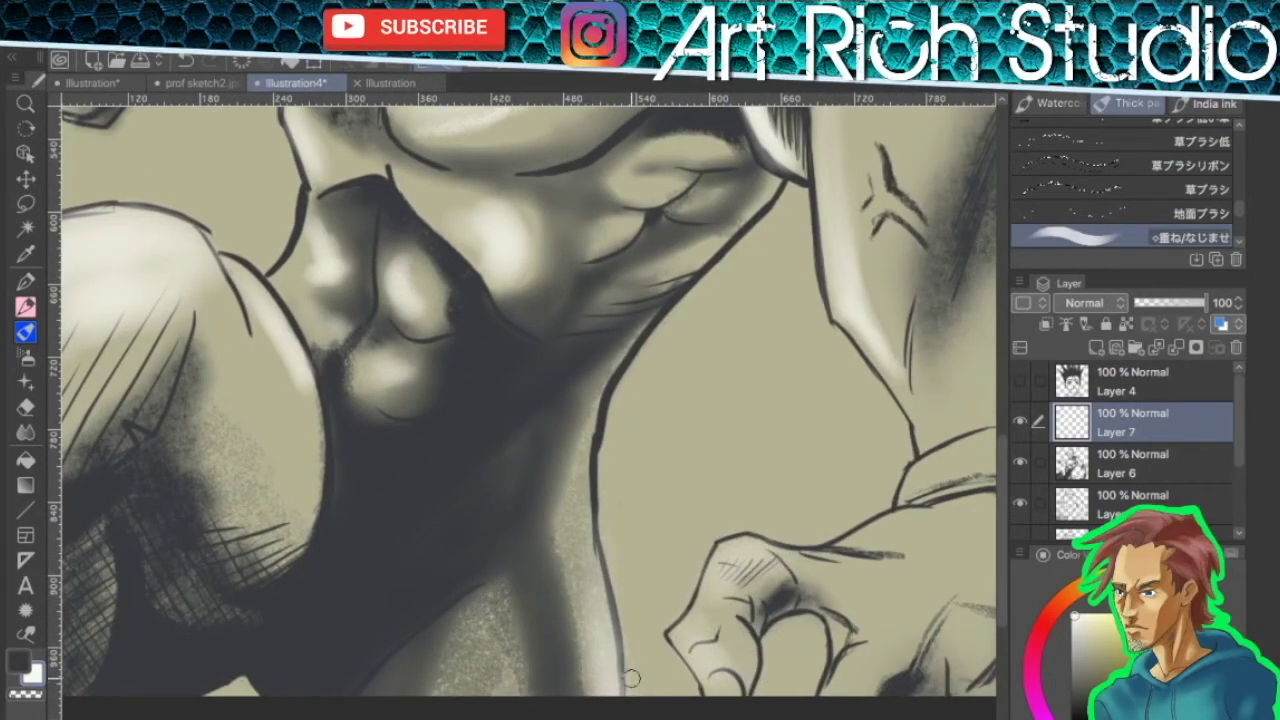
# - Paint soft white highlights on the near hand and its wristband
pyautogui.moveTo(752, 457); pyautogui.dragTo(702, 567)
pyautogui.moveTo(827, 643)
pyautogui.mouseDown()
pyautogui.moveTo(939, 589)
pyautogui.moveTo(847, 639)
pyautogui.moveTo(952, 656)
pyautogui.mouseUp()
pyautogui.moveTo(878, 622)
pyautogui.mouseDown()
pyautogui.moveTo(787, 599)
pyautogui.moveTo(827, 579)
pyautogui.moveTo(749, 599)
pyautogui.moveTo(827, 541)
pyautogui.moveTo(780, 614)
pyautogui.mouseUp()
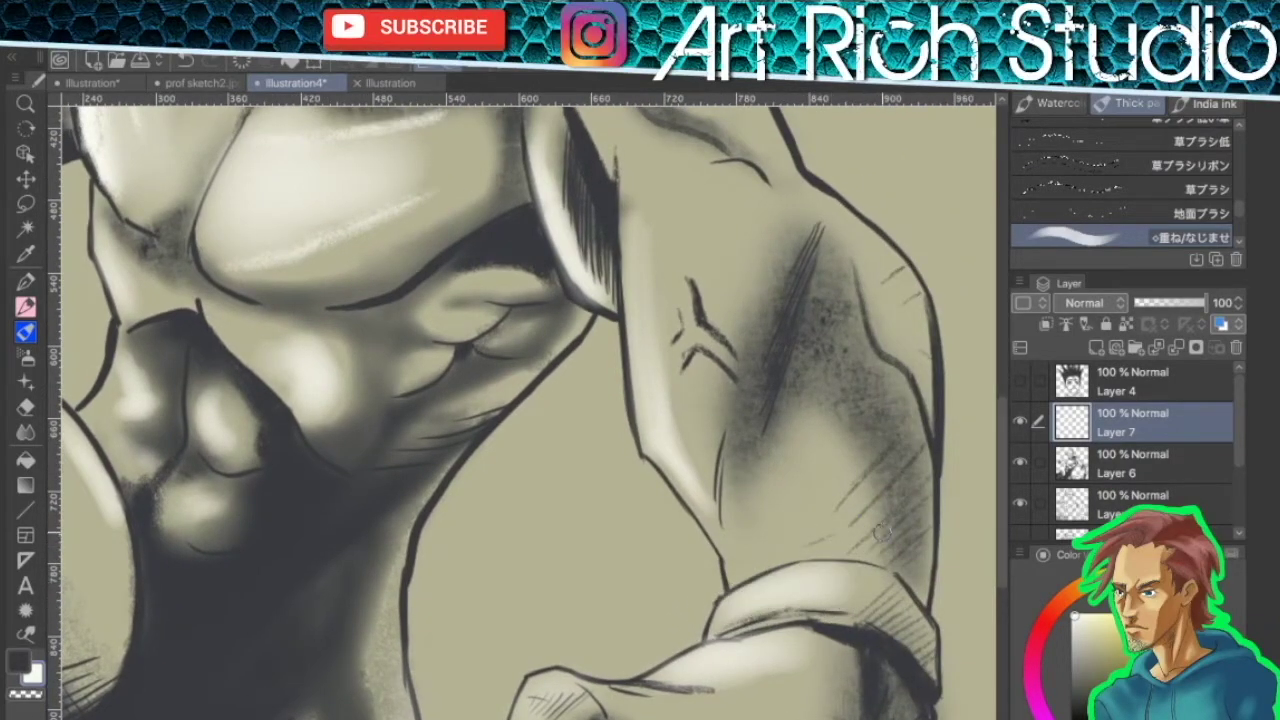
# - Paint soft white highlights along the inner side of the near arm and darken the elbow crease with the SU-Cream Pencil
pyautogui.moveTo(735, 311); pyautogui.dragTo(736, 439)
pyautogui.moveTo(677, 549)
pyautogui.mouseDown()
pyautogui.moveTo(627, 280)
pyautogui.moveTo(651, 375)
pyautogui.moveTo(684, 319)
pyautogui.moveTo(673, 557)
pyautogui.moveTo(703, 607)
pyautogui.mouseUp()
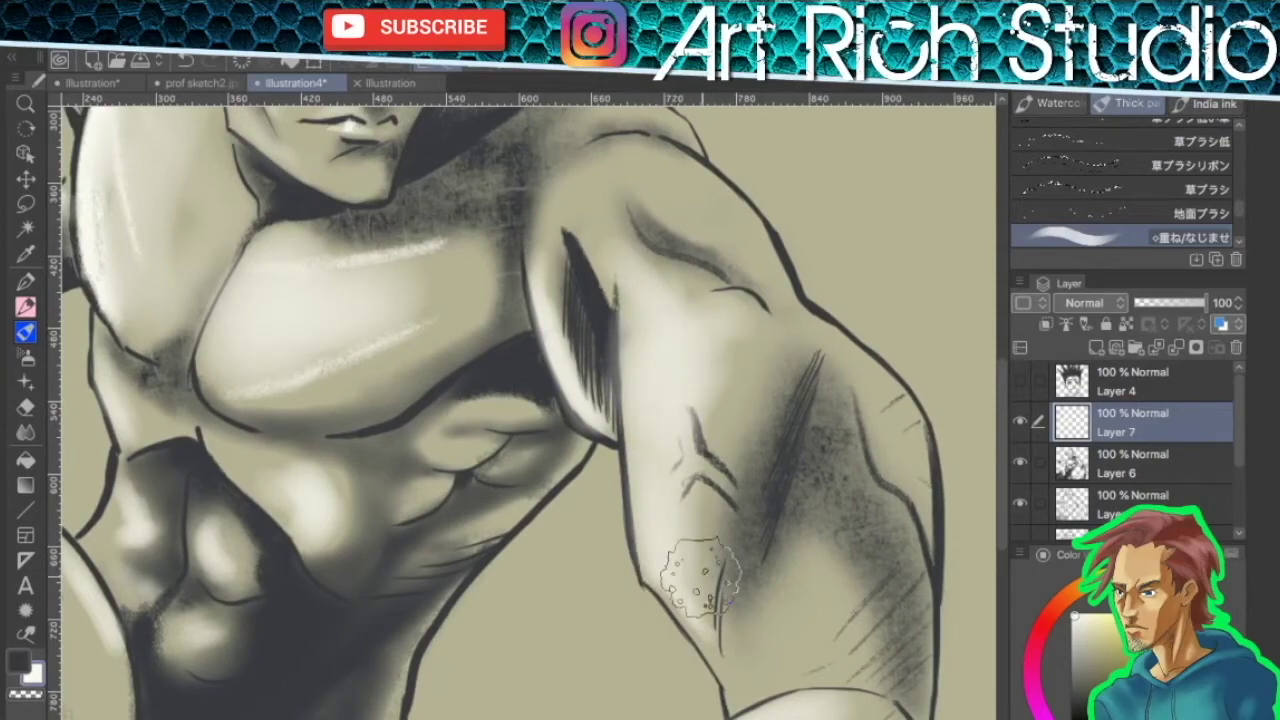
pyautogui.moveTo(716, 507); pyautogui.dragTo(686, 469)
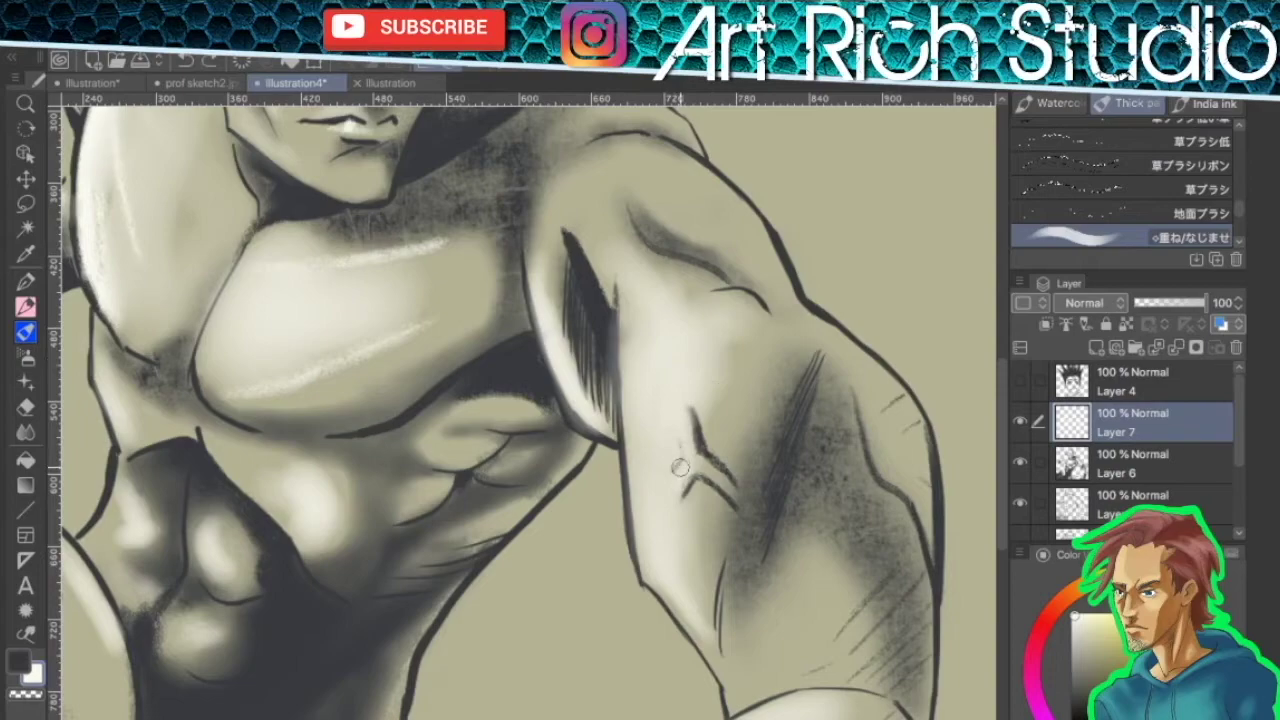
pyautogui.press('x')
pyautogui.press('p')
pyautogui.press('p')
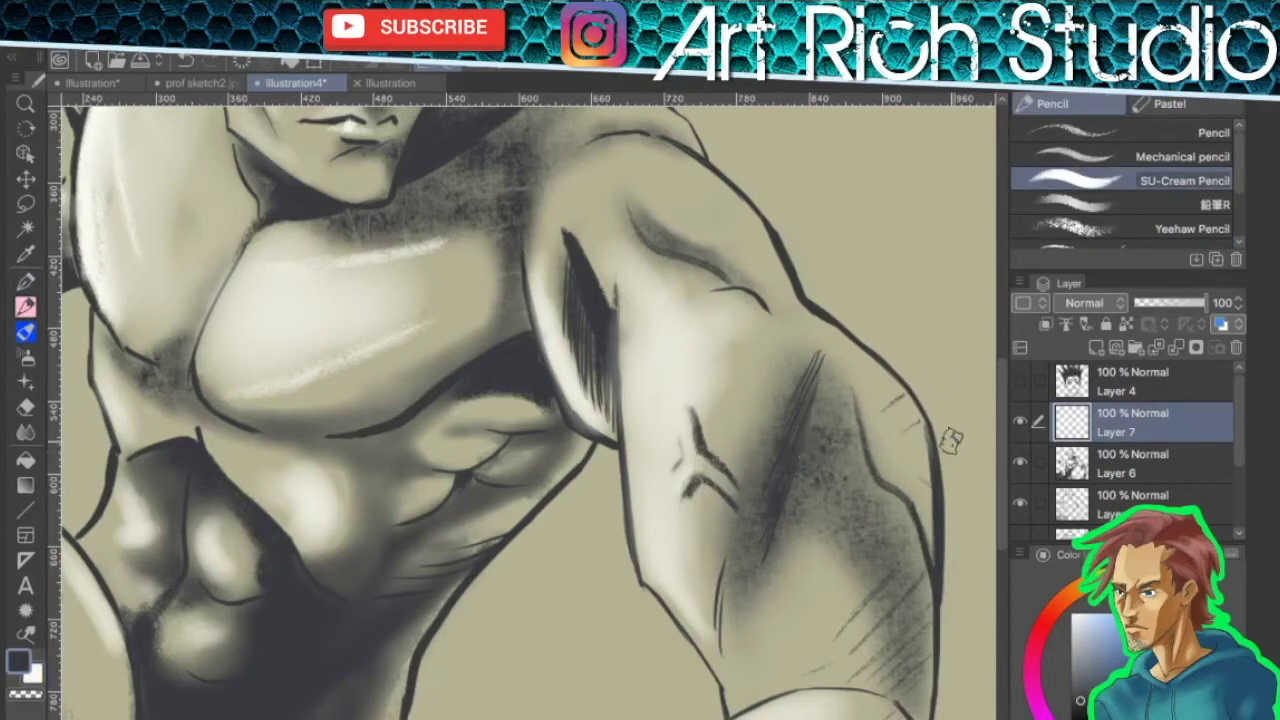
# - Draw white strand highlights through the ponytail with the SU-Cream Pencil and undo a trial pass of dark strokes over them
pyautogui.scroll(-5, 938, 468)
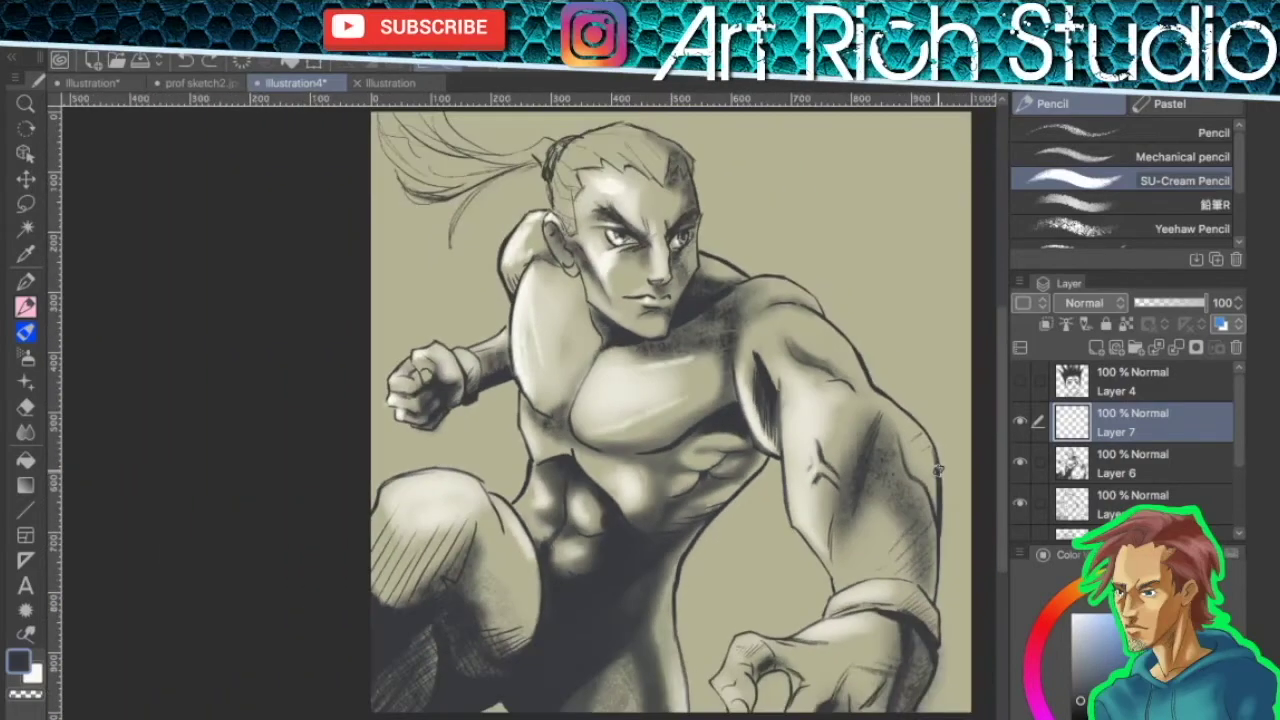
pyautogui.moveTo(387, 162)
pyautogui.mouseDown()
pyautogui.moveTo(385, 132)
pyautogui.moveTo(422, 154)
pyautogui.mouseUp()
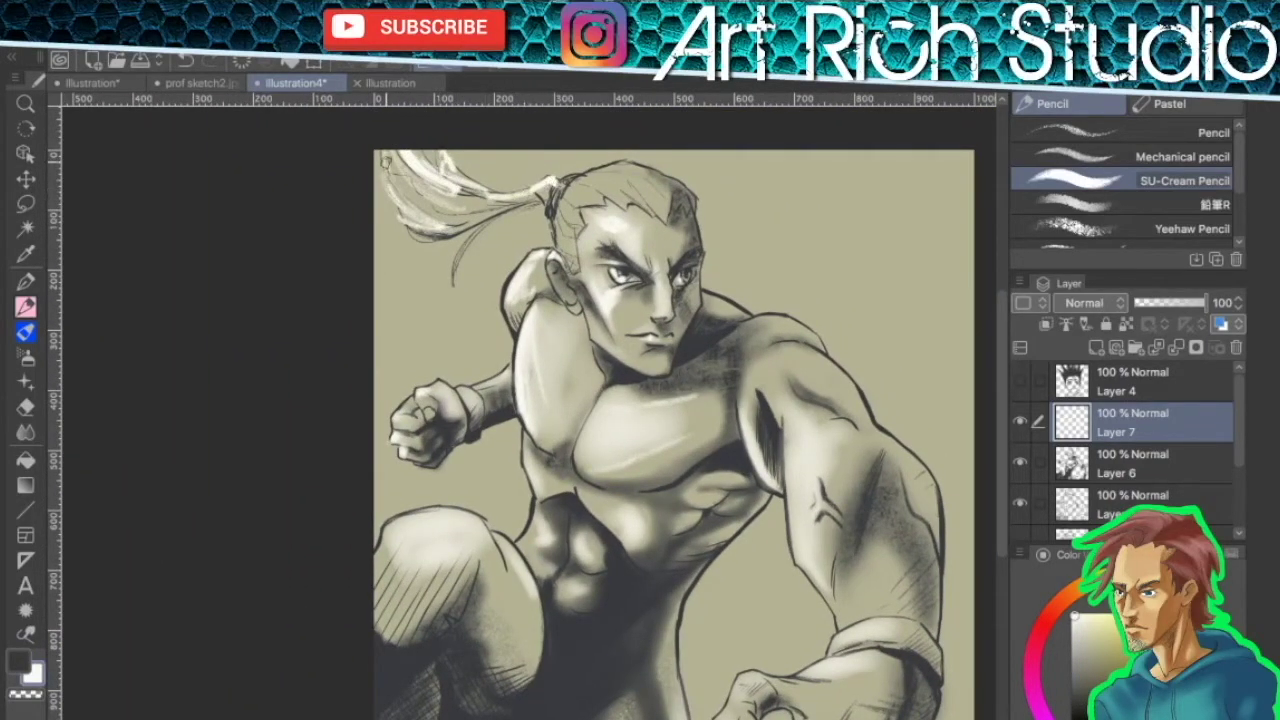
pyautogui.press('x')
pyautogui.moveTo(487, 210)
pyautogui.mouseDown()
pyautogui.moveTo(450, 207)
pyautogui.moveTo(475, 188)
pyautogui.moveTo(490, 205)
pyautogui.moveTo(450, 160)
pyautogui.moveTo(390, 175)
pyautogui.moveTo(492, 216)
pyautogui.mouseUp()
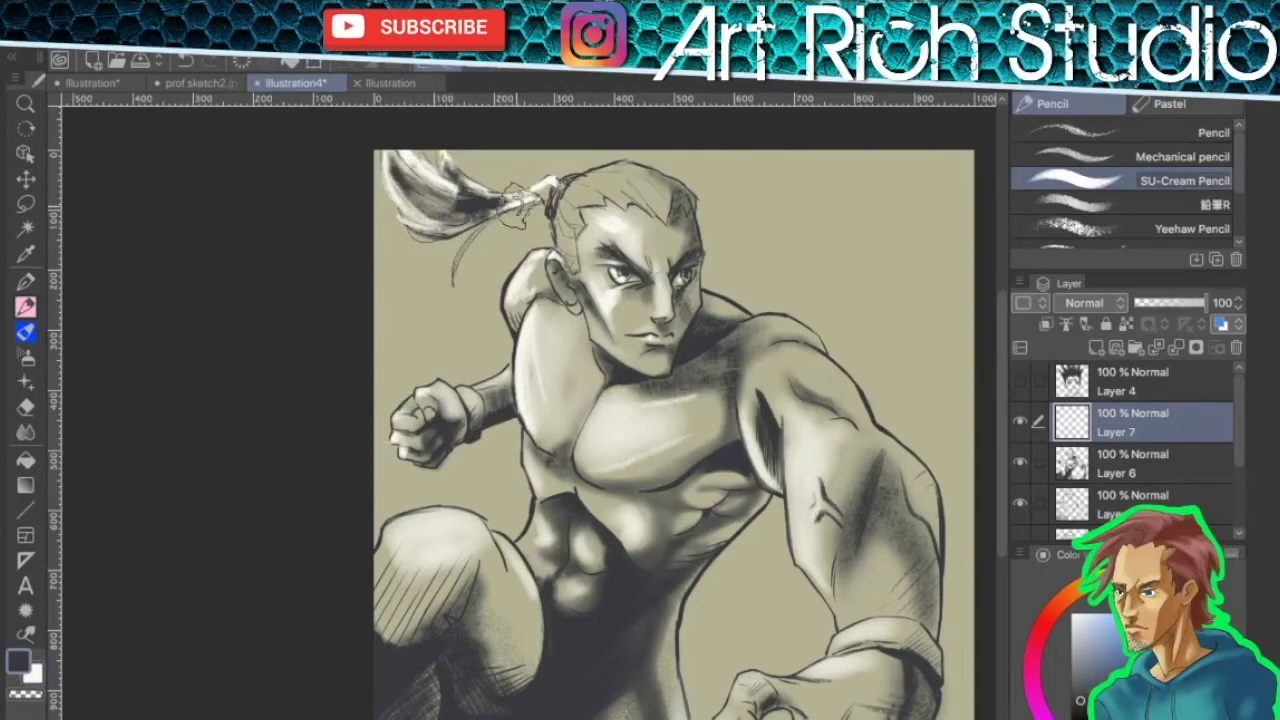
pyautogui.hotkey('ctrl', 'z')
# - Blend soft dark shading between the ponytail's white strands with the blending brush and lighten the loose strand beneath it
pyautogui.press('b')
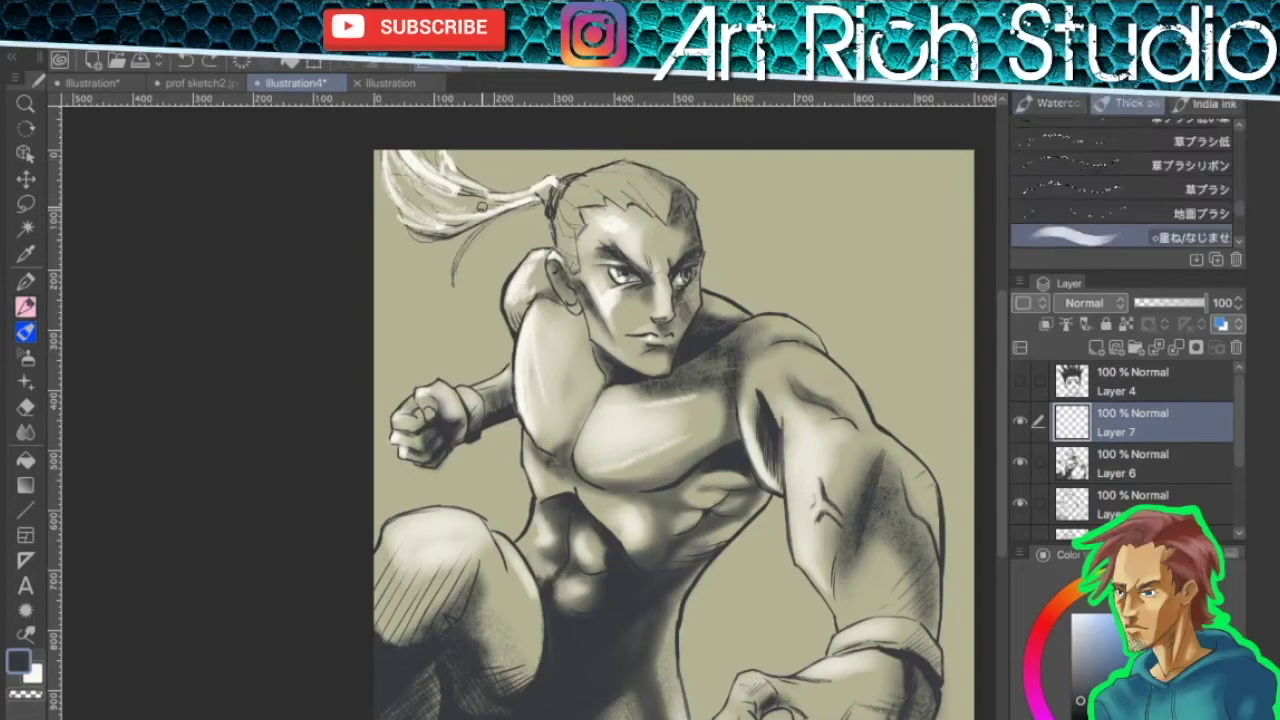
pyautogui.moveTo(548, 190)
pyautogui.mouseDown()
pyautogui.moveTo(439, 215)
pyautogui.moveTo(413, 203)
pyautogui.moveTo(392, 157)
pyautogui.moveTo(493, 210)
pyautogui.mouseUp()
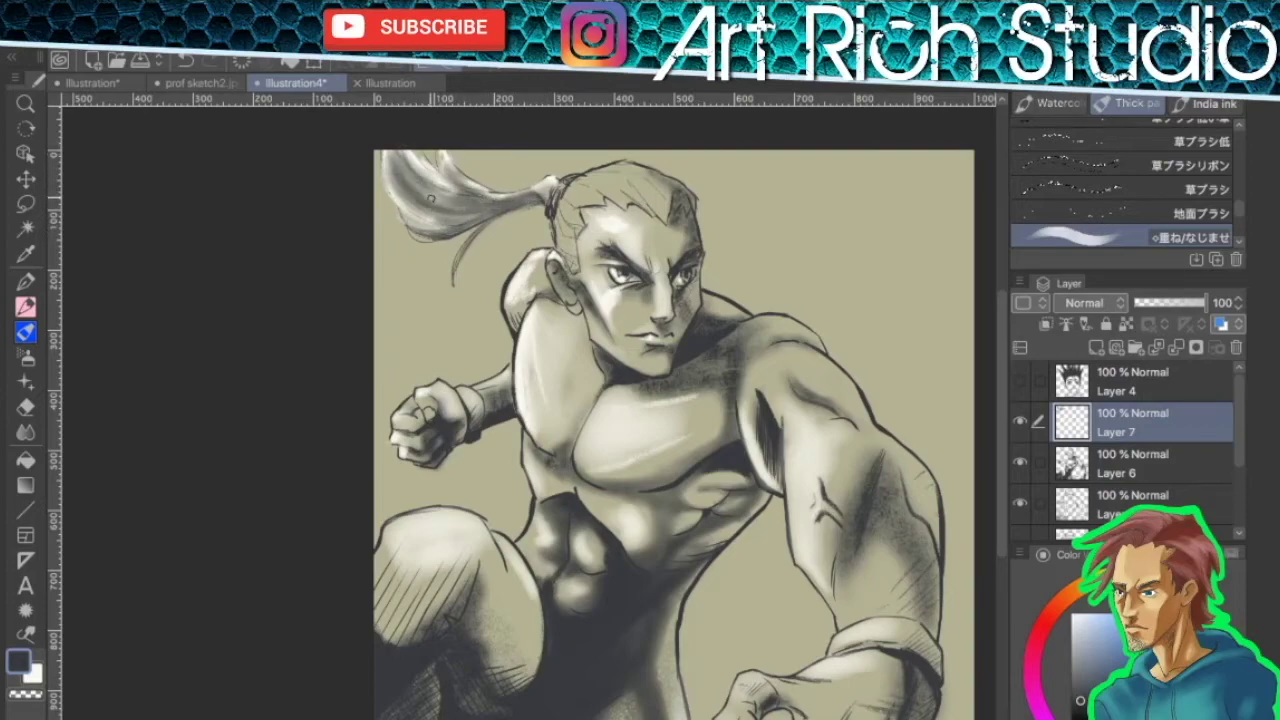
pyautogui.keyDown('alt'); pyautogui.click(438, 195); pyautogui.keyUp('alt')
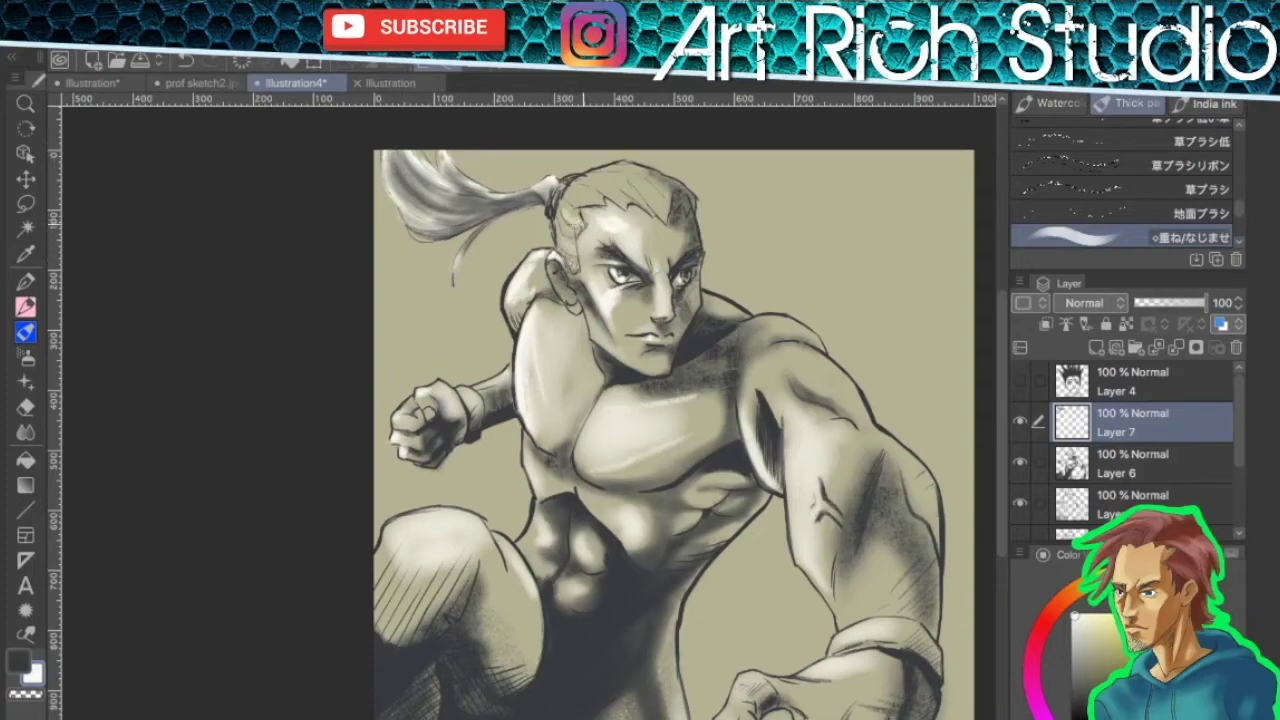
# - Add crisp white highlights with the SU-Cream Pencil to the hairline, the shoulder behind the neck, the near arm's edges and the far wristband
pyautogui.press('p')
pyautogui.press('p')
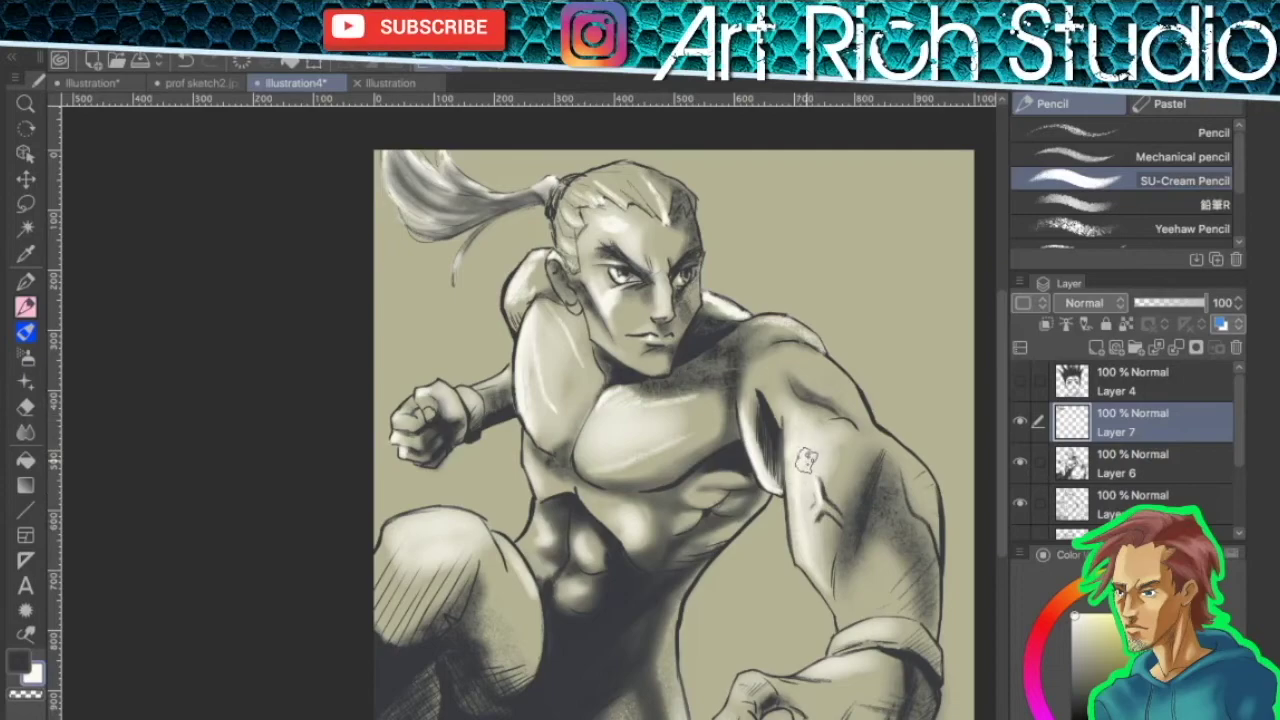
pyautogui.moveTo(807, 462); pyautogui.dragTo(793, 484)
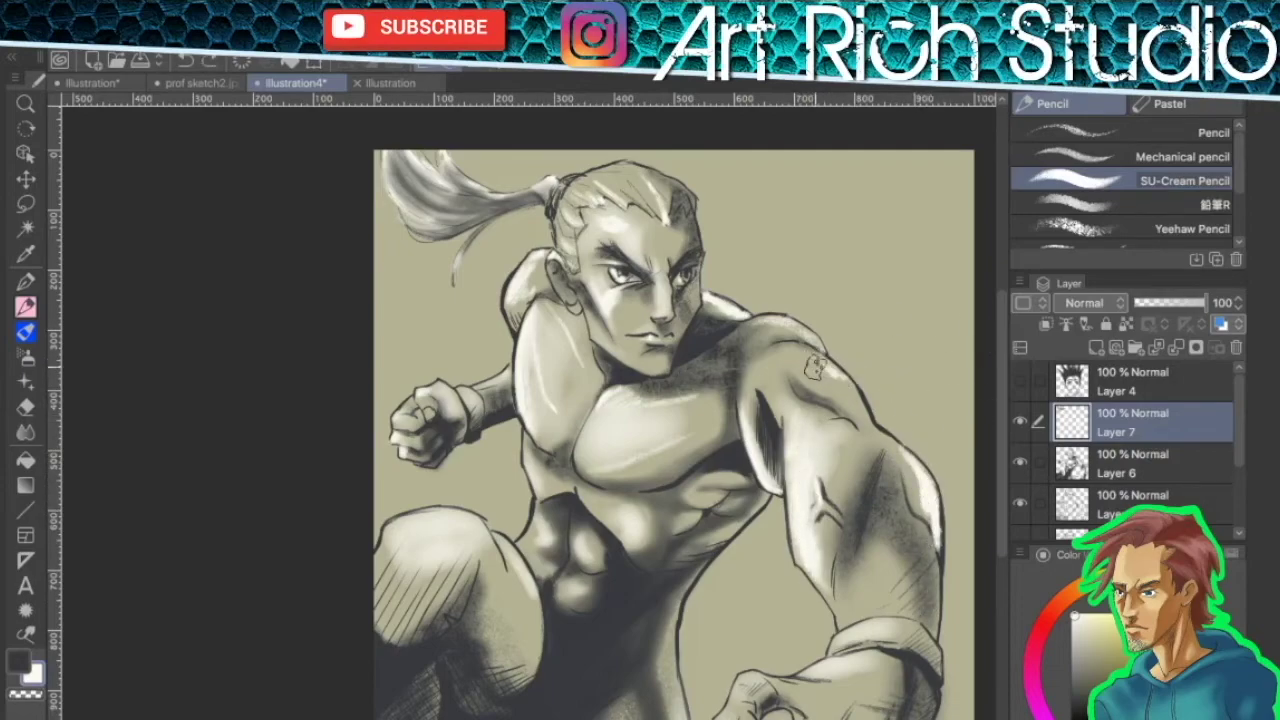
pyautogui.moveTo(814, 362); pyautogui.dragTo(853, 401)
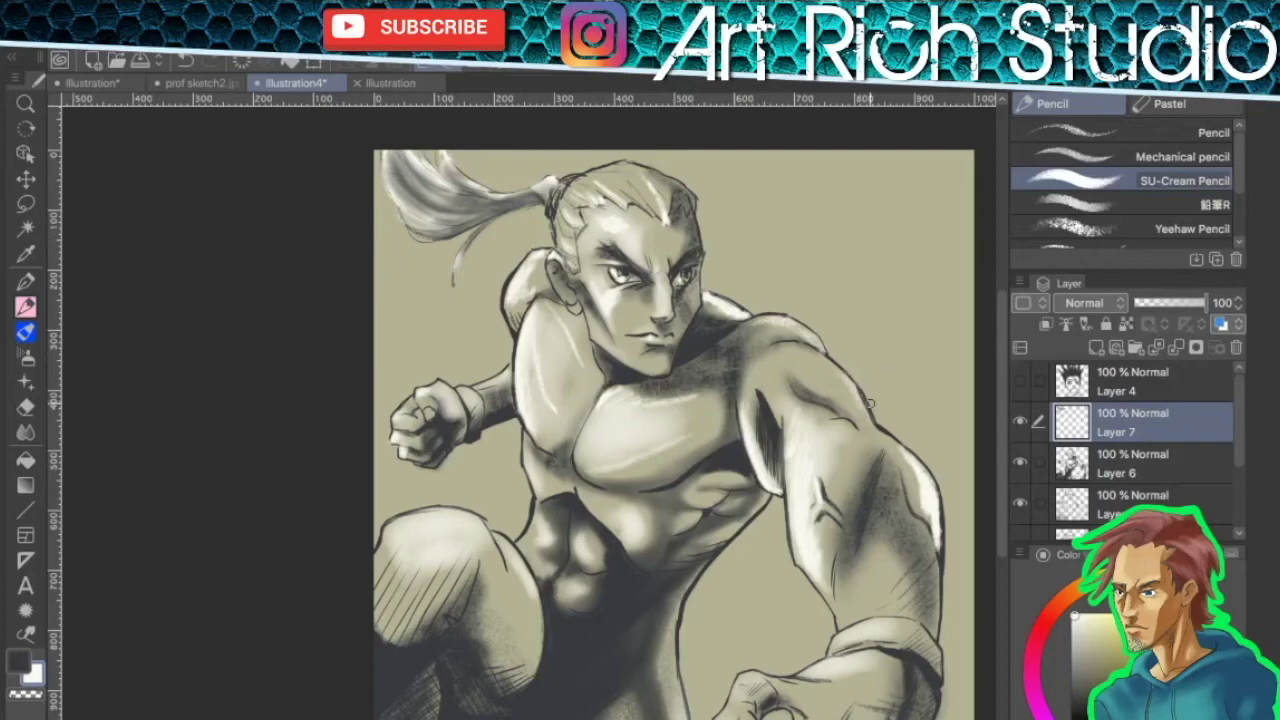
pyautogui.scroll(-5, 866, 393)
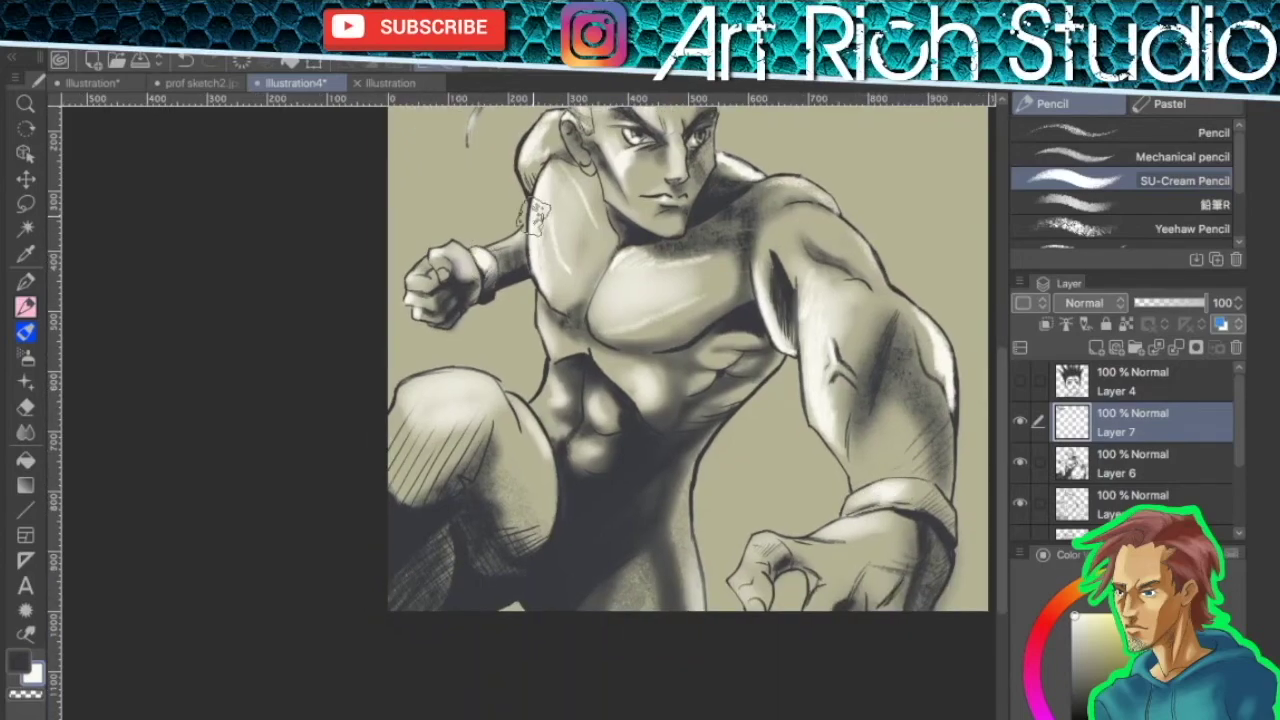